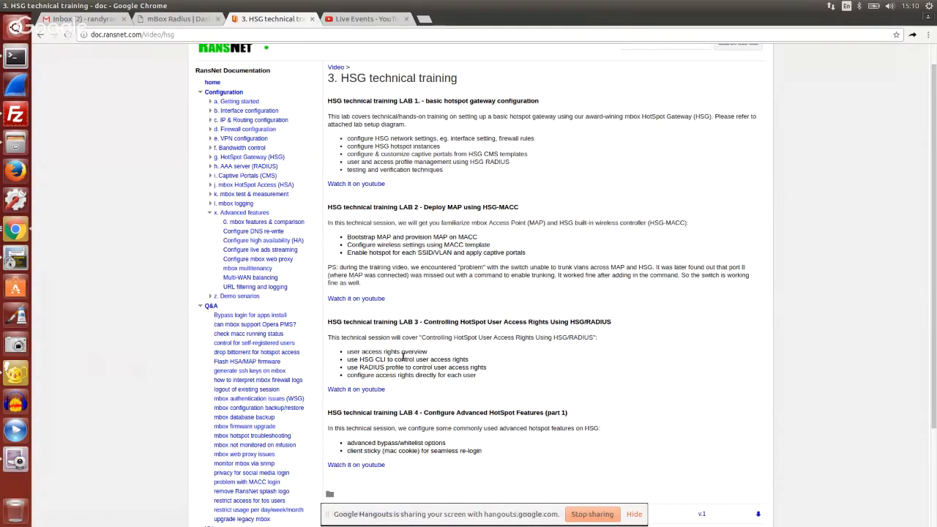
# View the attached HSG-MAP lab setup.pdf diagram, and return to the HSG technical training page
pyautogui.scroll(-3, 478, 360)
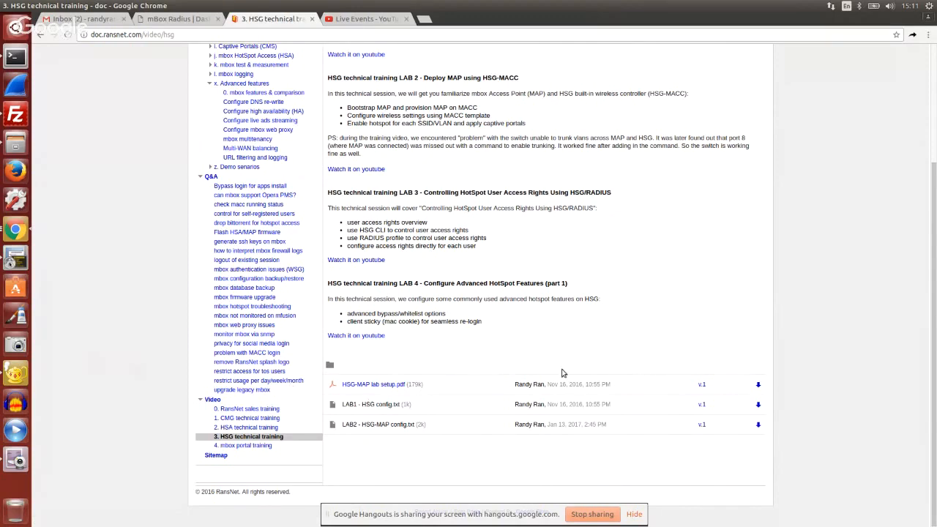
pyautogui.click(379, 389)
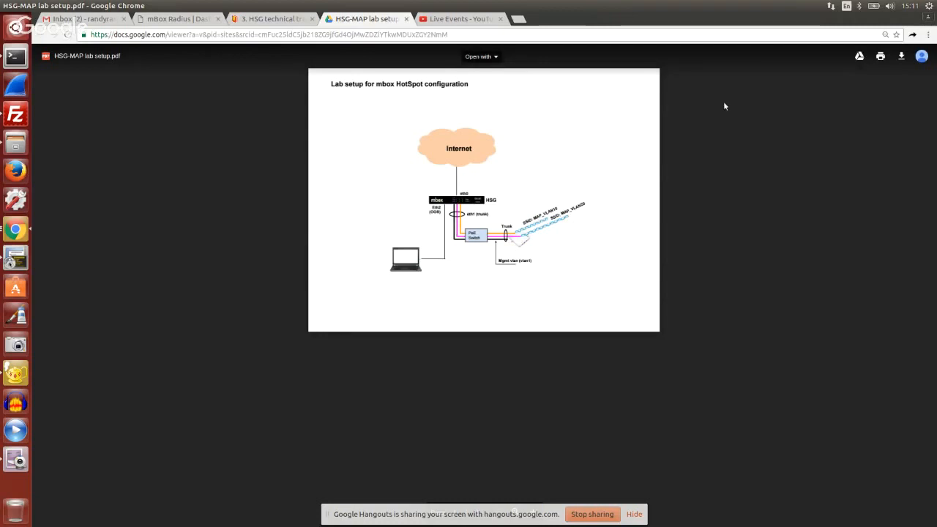
pyautogui.click(270, 19)
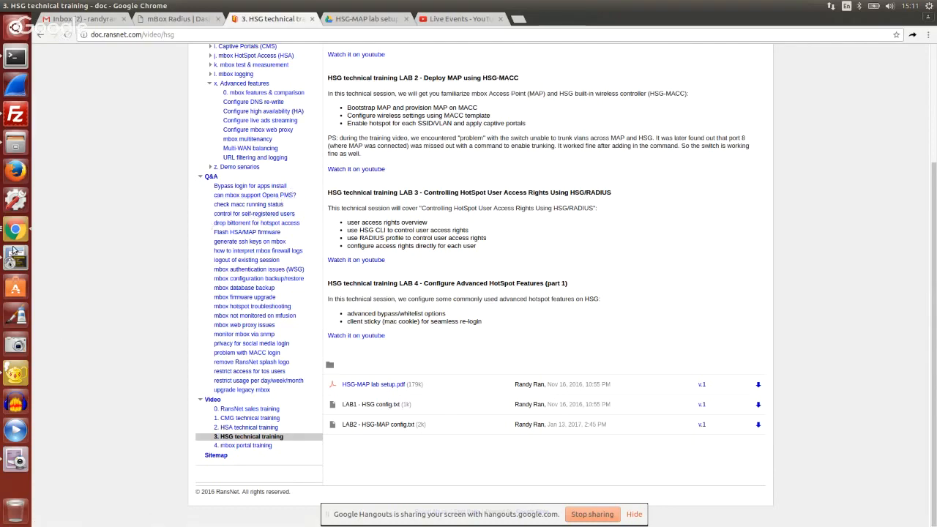
# Switch to the terminal and display the running configuration of the mbox
pyautogui.click(16, 59)
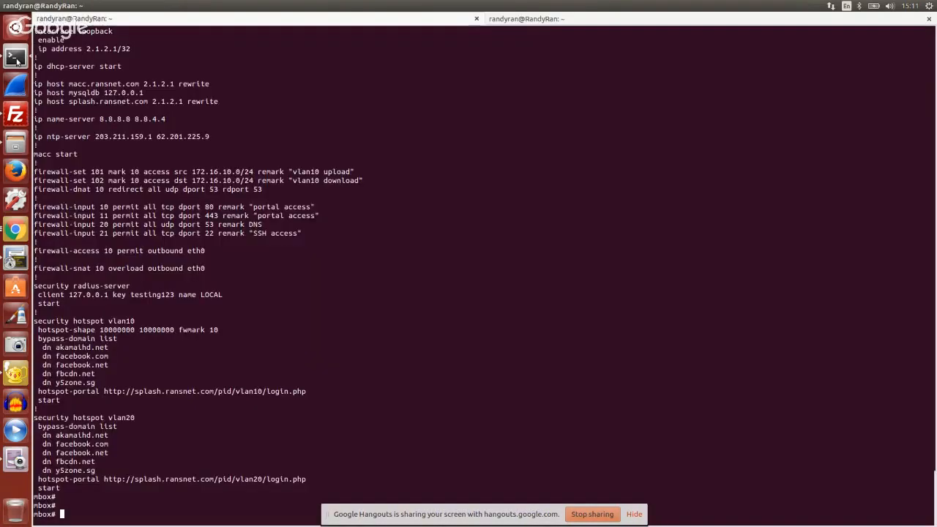
pyautogui.press('Return')
pyautogui.press('Return')
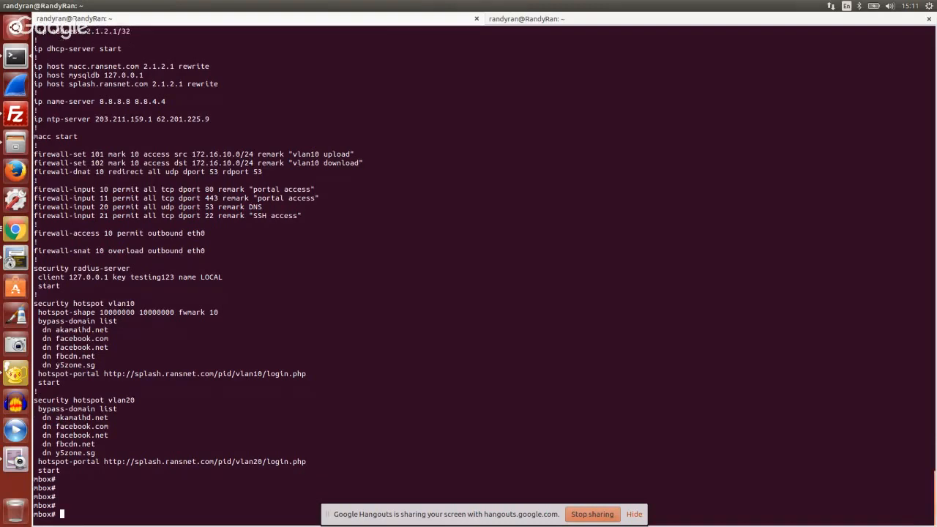
pyautogui.press('Up')
pyautogui.press('Return')
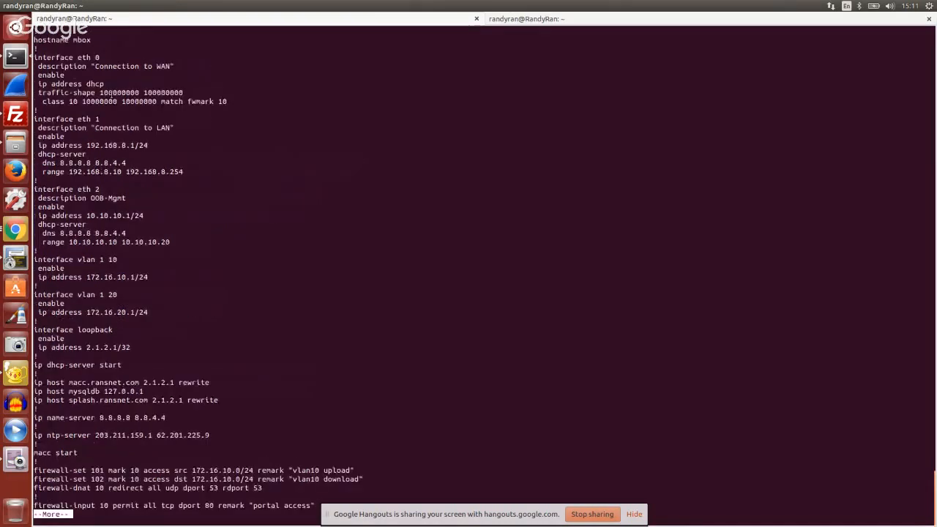
# Examine the traffic-shape and class bandwidth values on interface eth 0 and the hotspot-shape values for hotspot vlan10
pyautogui.moveTo(34, 92); pyautogui.dragTo(245, 101)
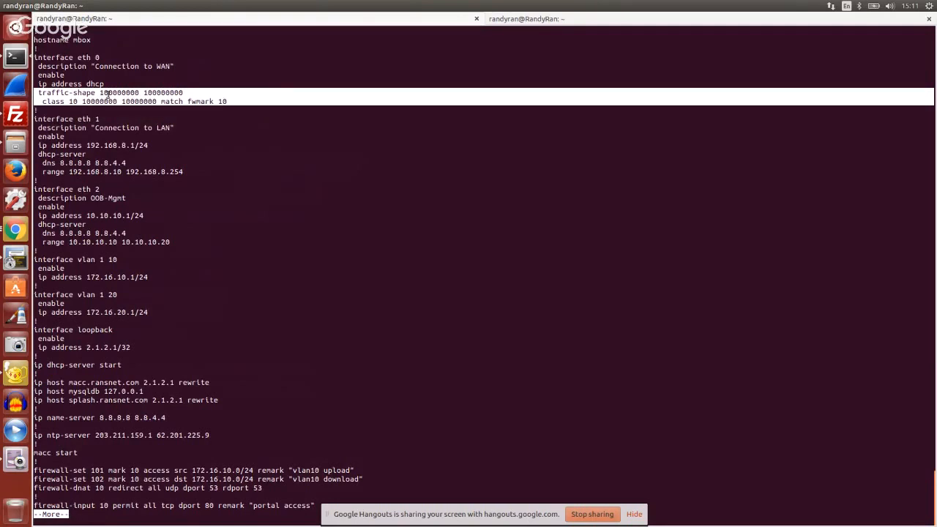
pyautogui.moveTo(117, 94)
pyautogui.mouseDown()
pyautogui.moveTo(126, 94)
pyautogui.moveTo(113, 93)
pyautogui.mouseUp()
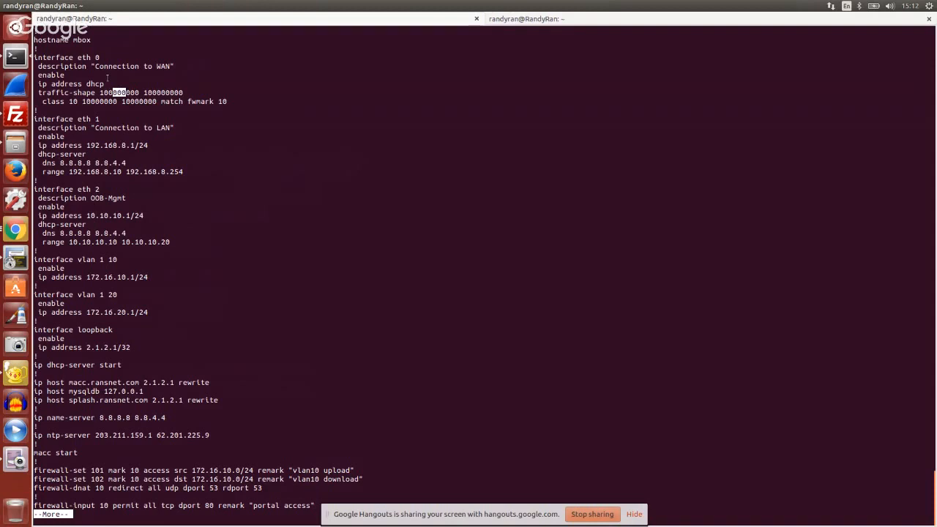
pyautogui.click(130, 85)
pyautogui.moveTo(126, 92); pyautogui.dragTo(113, 93)
pyautogui.moveTo(170, 93); pyautogui.dragTo(158, 90)
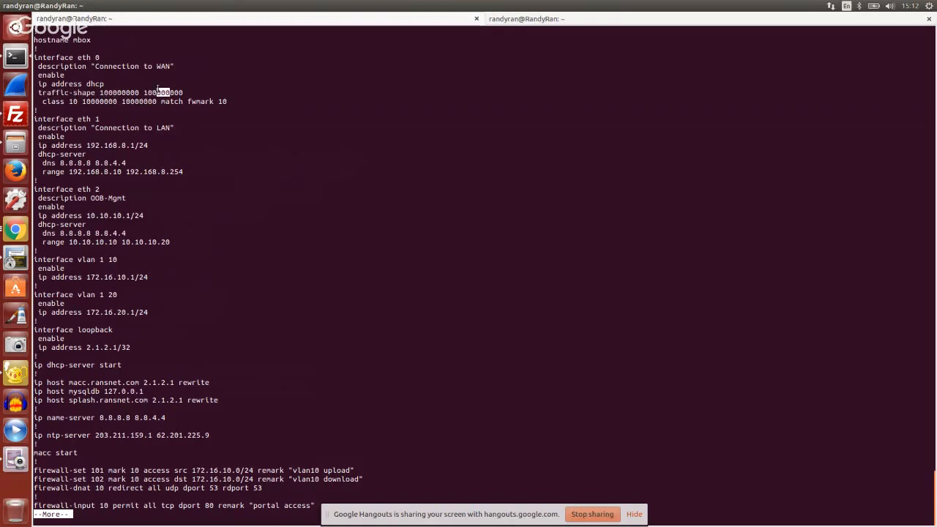
pyautogui.press('space')
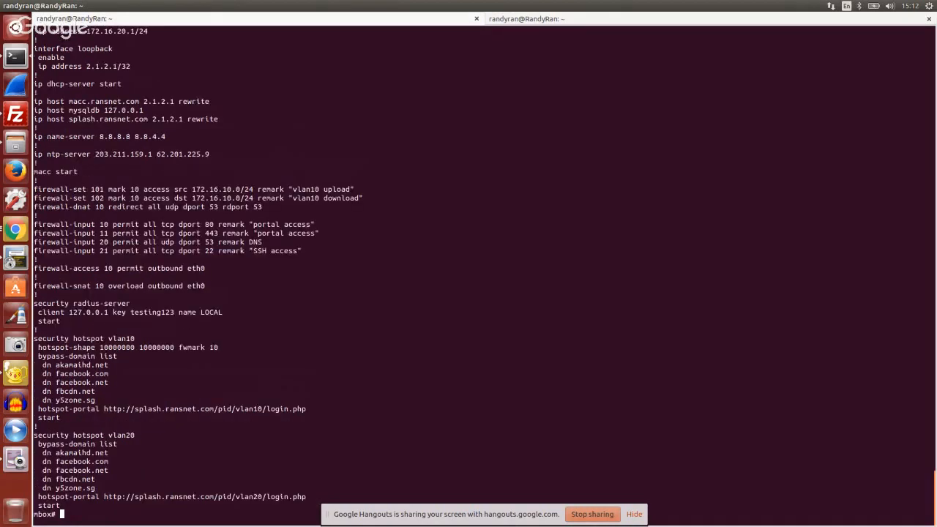
pyautogui.moveTo(161, 346); pyautogui.dragTo(148, 348)
pyautogui.click(328, 295)
# Display the running configuration again and enter configuration mode for interface eth 0
pyautogui.write('show running-config')
pyautogui.press('Return')
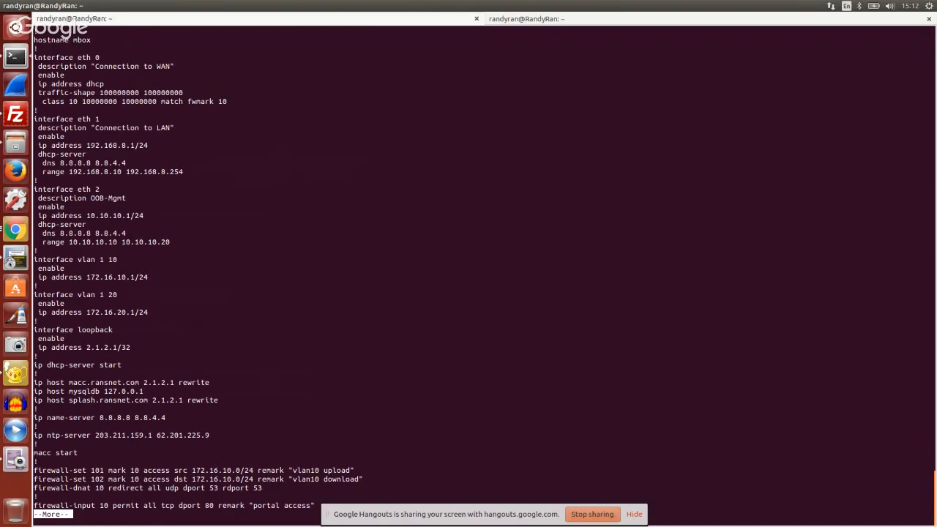
pyautogui.write('qconfigure')
pyautogui.press('Return')
pyautogui.write('interface eth 0')
pyautogui.press('Return')
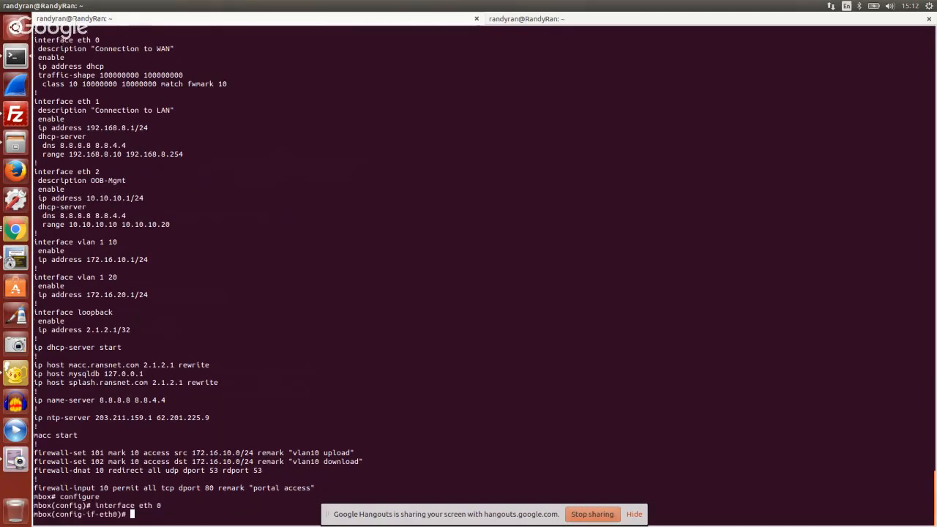
# Remove the traffic shaping from interface eth 0 with the command "no traffic-shape"
pyautogui.moveTo(38, 75); pyautogui.dragTo(94, 75)
pyautogui.rightClick(82, 75)
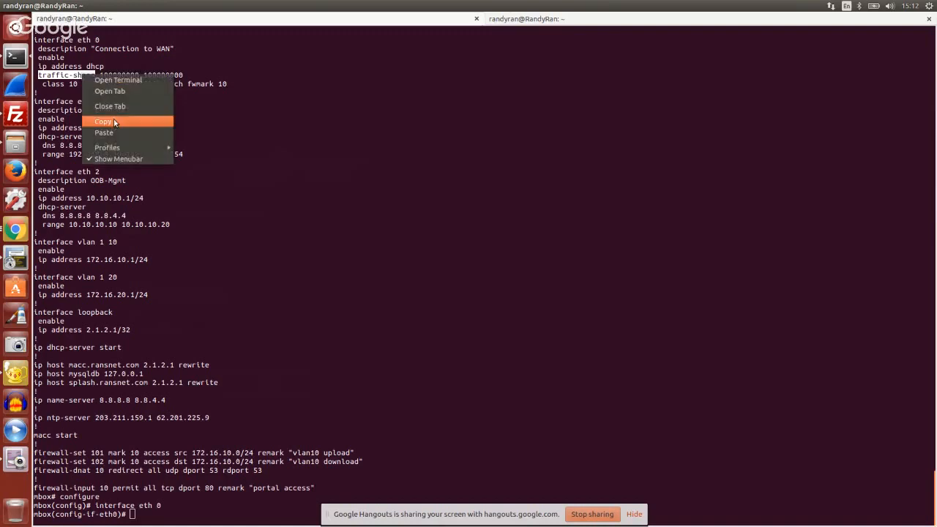
pyautogui.click(114, 120)
pyautogui.rightClick(352, 125)
pyautogui.click(400, 185)
pyautogui.press('Home')
pyautogui.write('no')
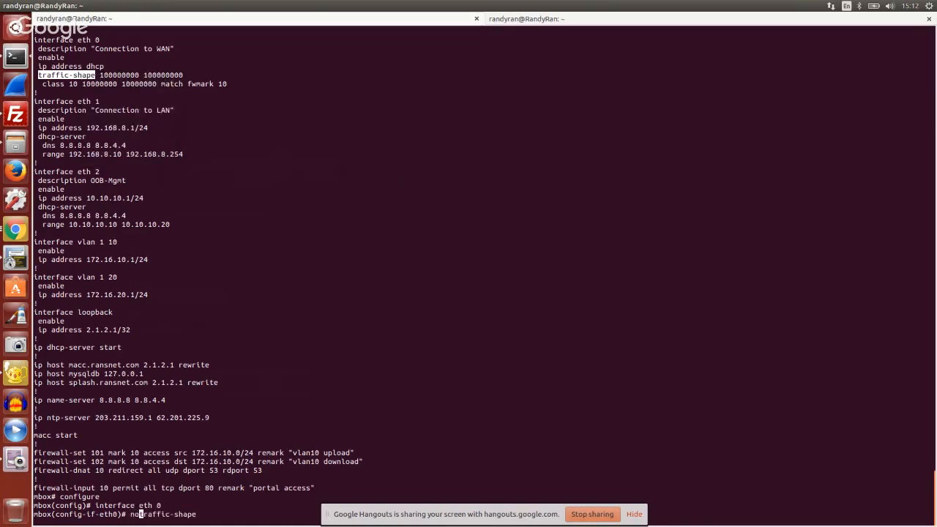
pyautogui.press('Return')
# Copy the eth 0 traffic-shape and class lines from the terminal output into a new Geany document
pyautogui.click(58, 57)
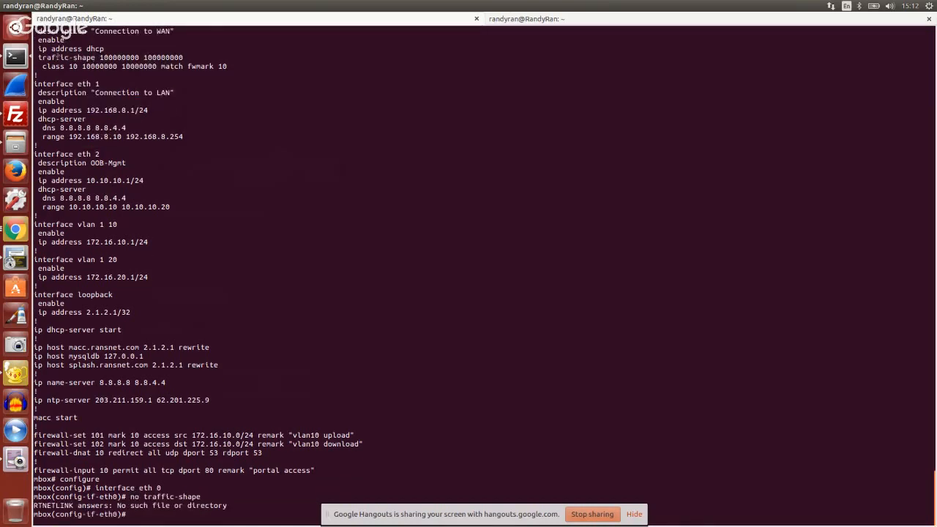
pyautogui.moveTo(39, 59); pyautogui.dragTo(233, 65)
pyautogui.rightClick(235, 65)
pyautogui.click(261, 107)
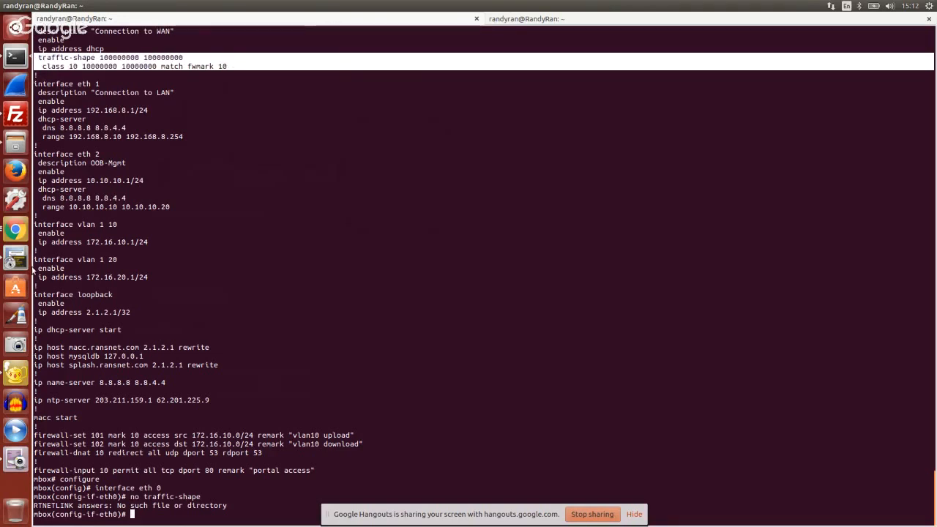
pyautogui.click(15, 375)
pyautogui.hotkey('ctrl', 'n')
pyautogui.hotkey('ctrl', 'v')
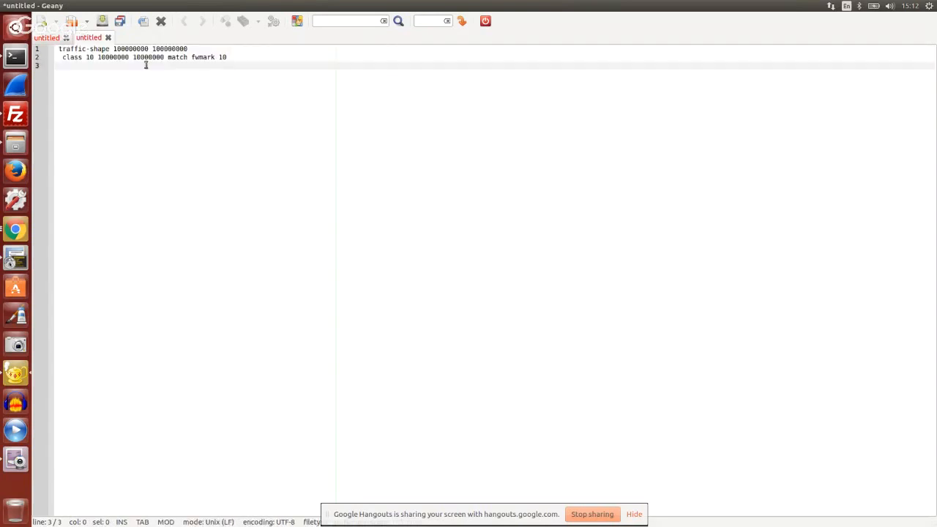
# Change both link bandwidth values in the traffic-shape line to 10000000
pyautogui.click(132, 49)
pyautogui.press('BackSpace')
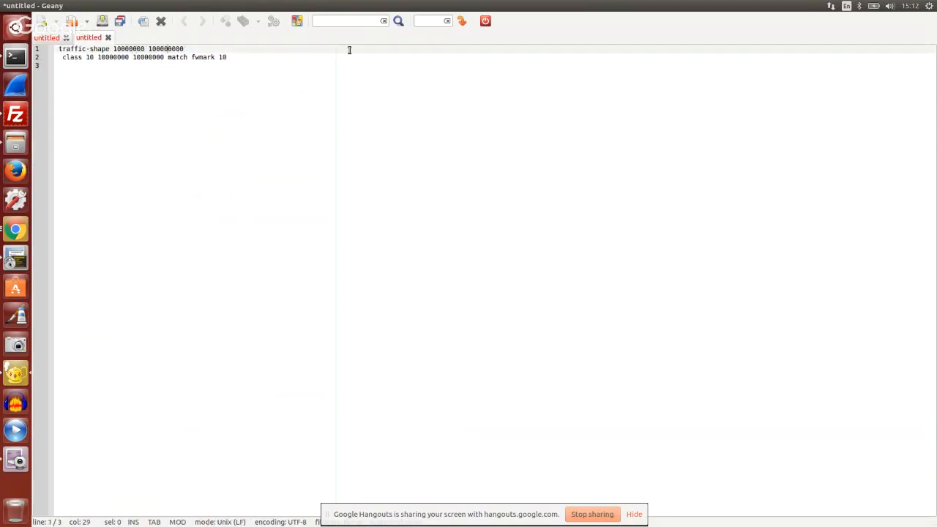
pyautogui.hotkey('shift', 'Left')
pyautogui.hotkey('shift', 'Left')
pyautogui.hotkey('shift', 'Left')
pyautogui.click(147, 57)
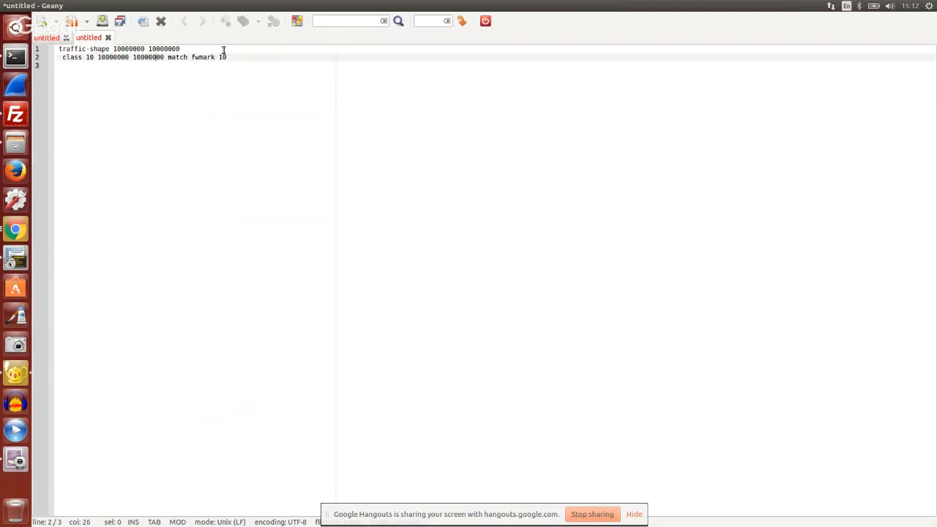
pyautogui.hotkey('shift', 'Left')
pyautogui.hotkey('shift', 'Left')
pyautogui.hotkey('shift', 'Left')
pyautogui.press('Left')
pyautogui.hotkey('ctrl', 'a')
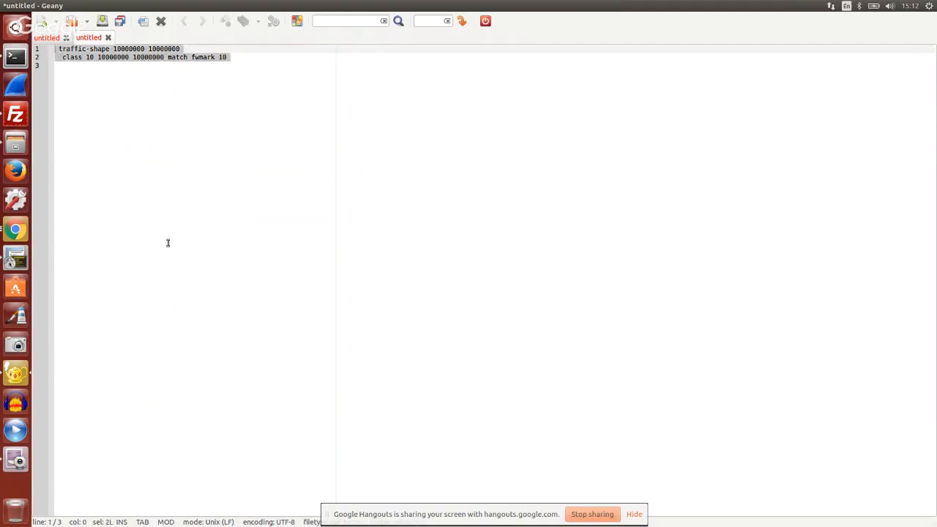
pyautogui.press('super+d')
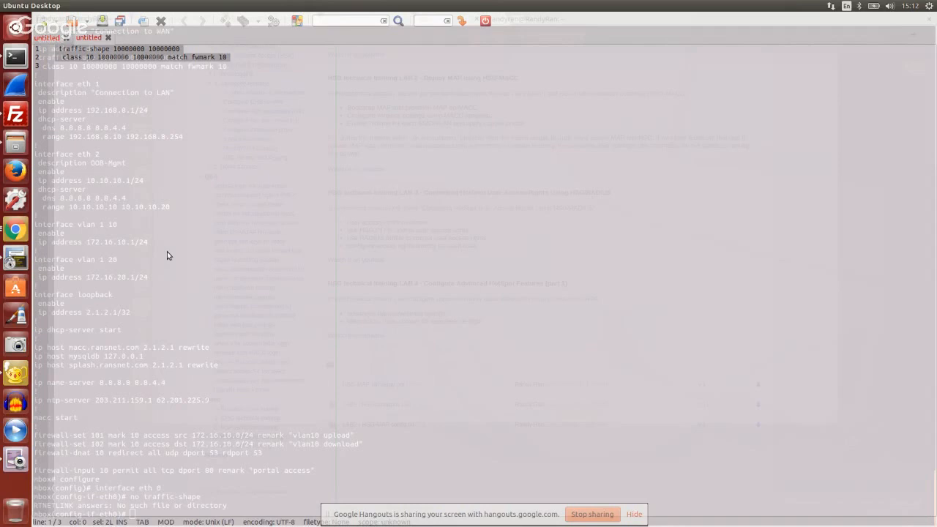
pyautogui.rightClick(380, 220)
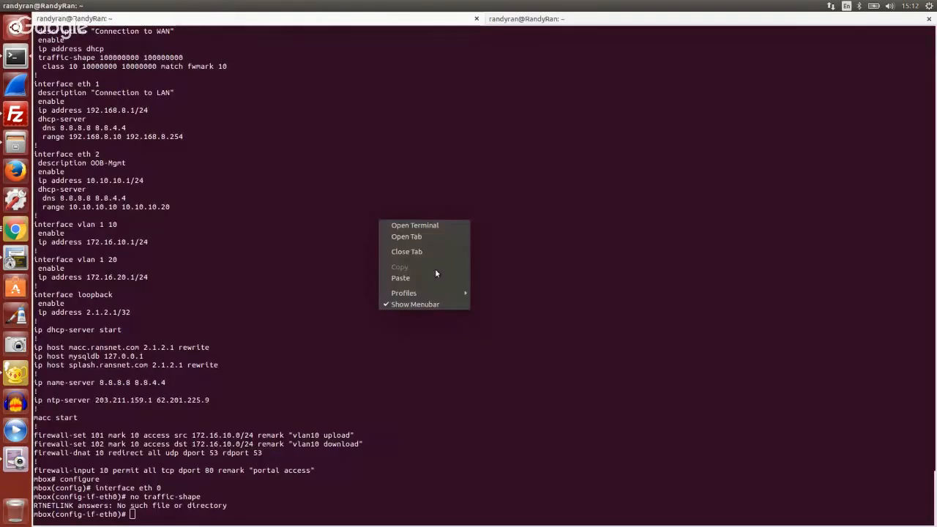
pyautogui.click(435, 273)
# Exit configuration mode, check the running configuration and save it with "write memory"
pyautogui.write('end')
pyautogui.press('Return')
pyautogui.write('show running-config')
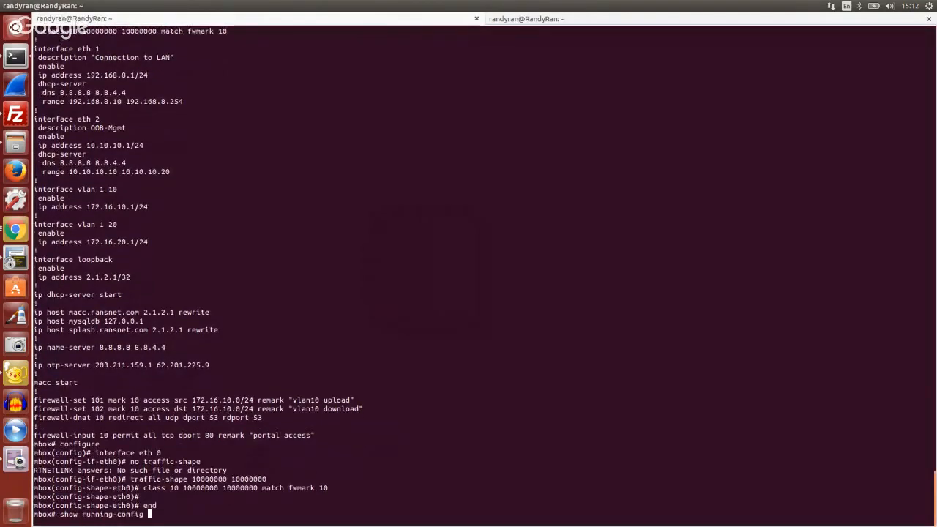
pyautogui.press('Return')
pyautogui.write('qwrite memory')
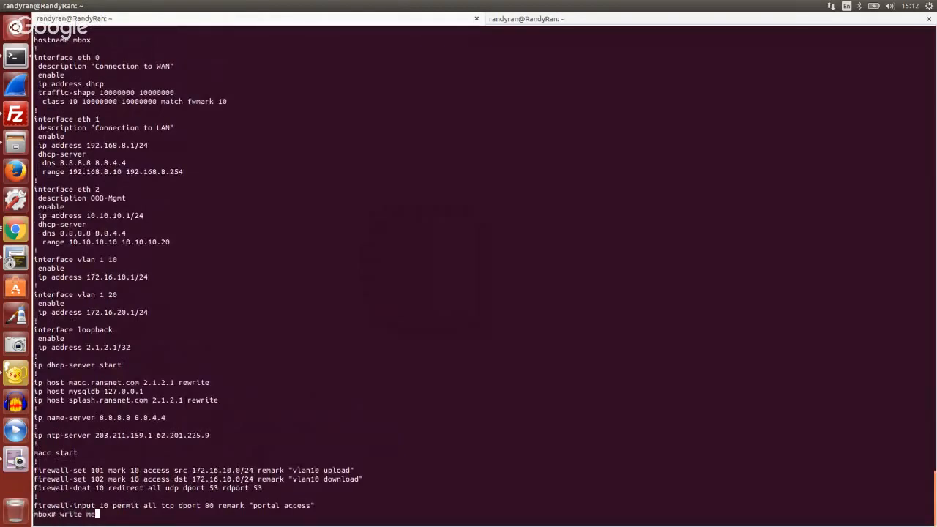
pyautogui.press('Return')
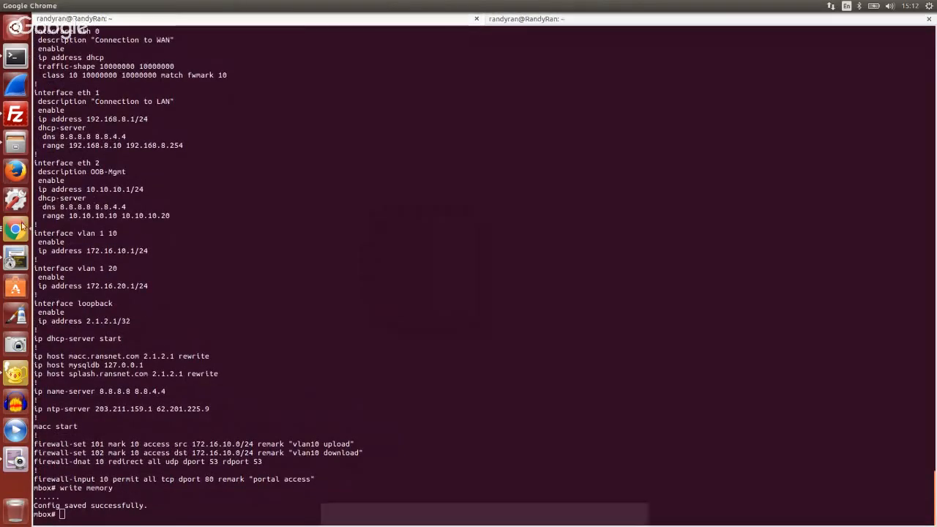
# Switch to the Chrome window showing the RansNet HSG technical training page
pyautogui.click(14, 233)
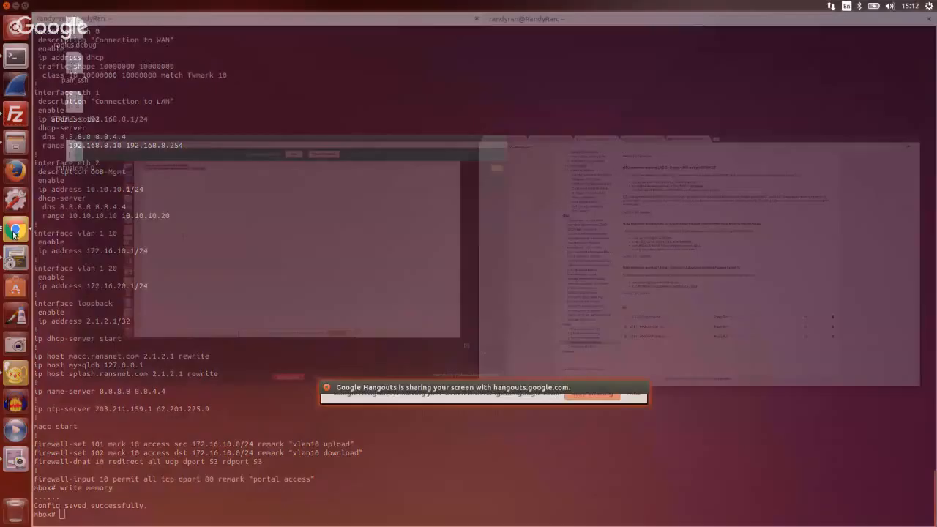
pyautogui.click(575, 291)
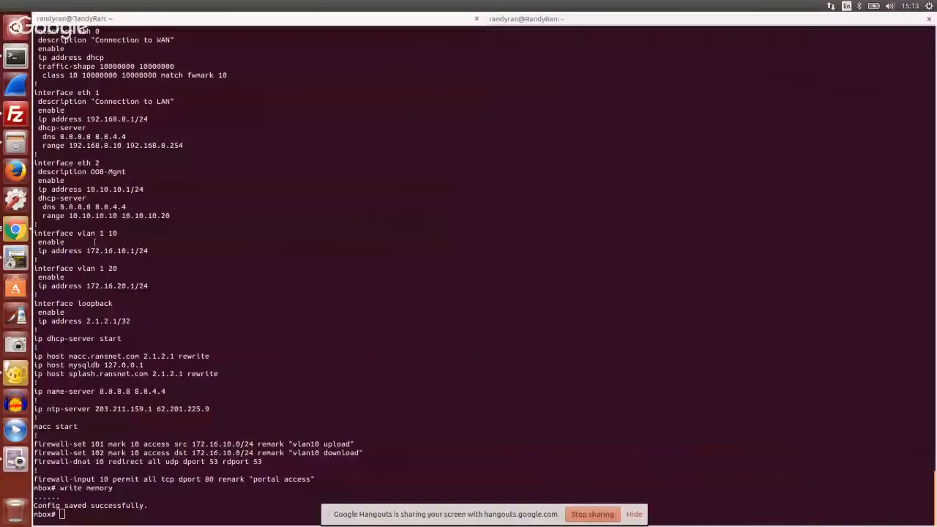
pyautogui.click(14, 232)
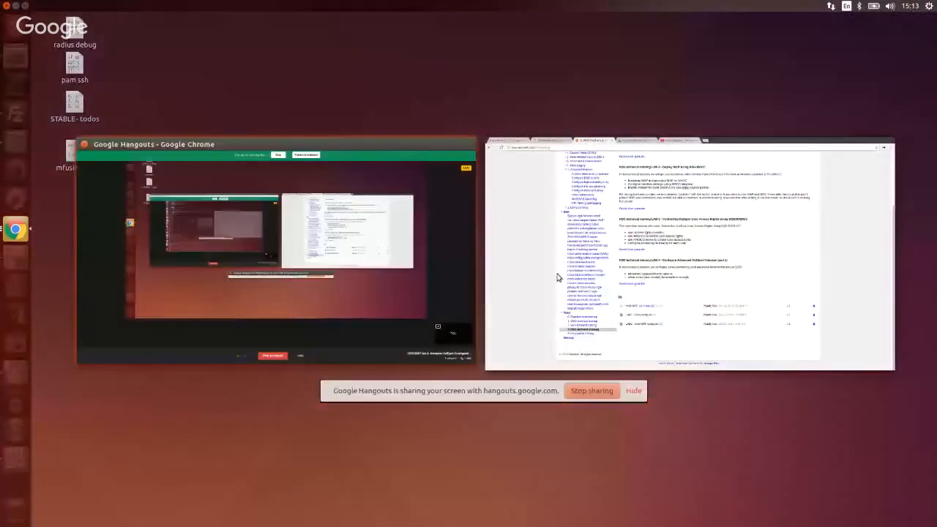
pyautogui.click(559, 277)
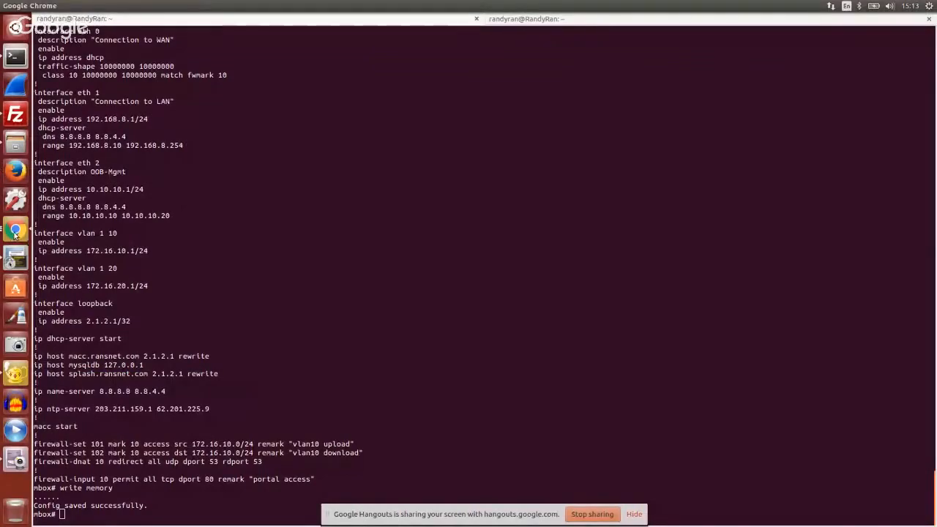
pyautogui.hotkey('alt', 'Tab')
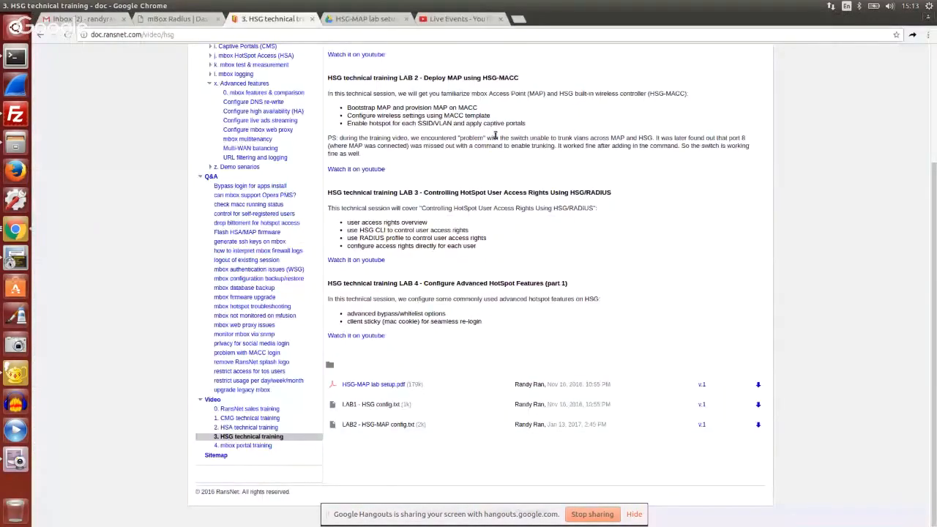
# Search the documentation site for "shaping" and open "2. Per network/application QoS" at its traffic control section
pyautogui.scroll(5, 495, 136)
pyautogui.click(672, 68)
pyautogui.write('shaping')
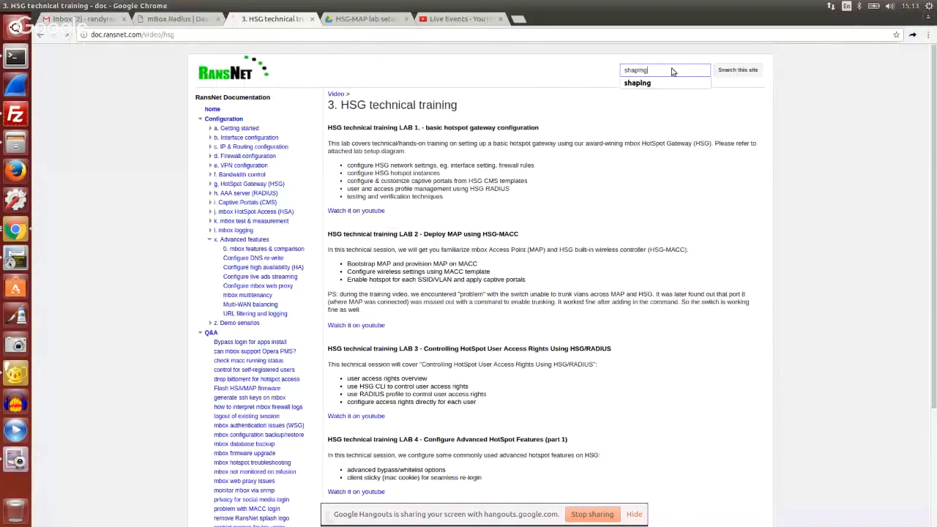
pyautogui.press('Return')
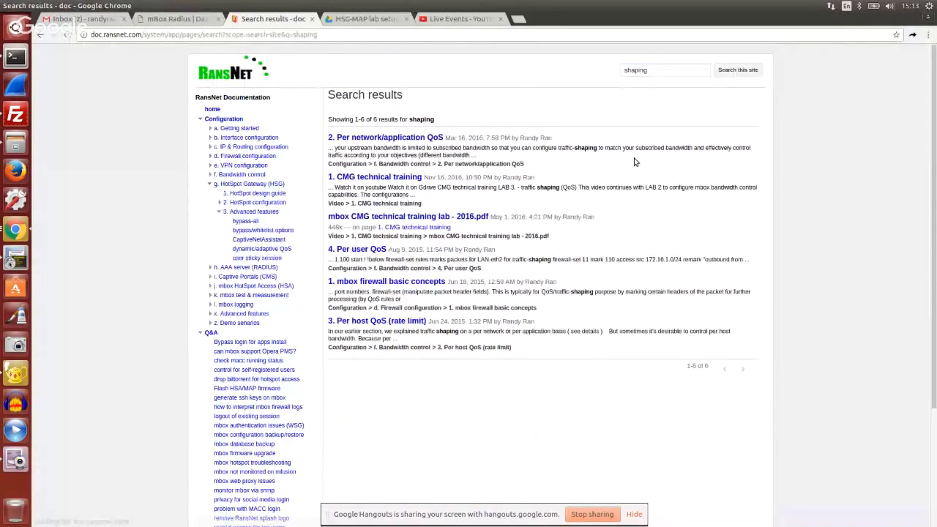
pyautogui.click(392, 141)
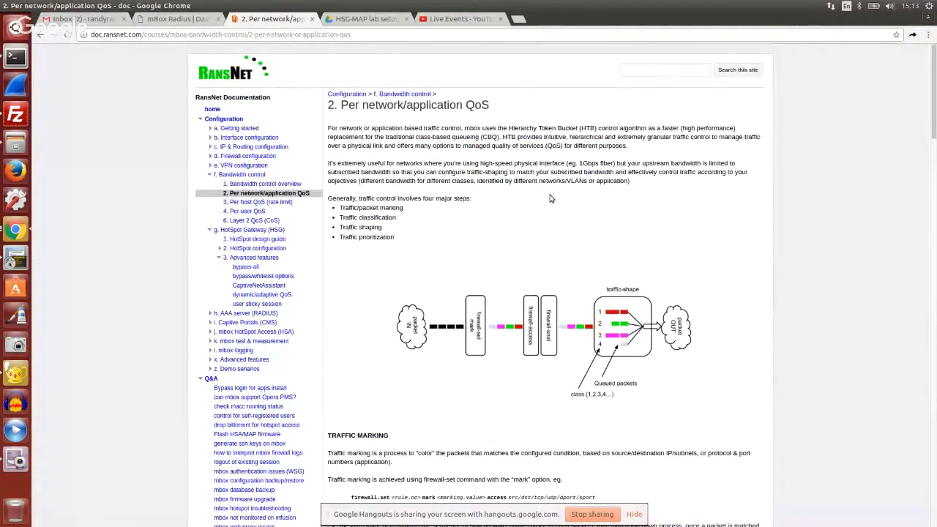
pyautogui.scroll(-1, 685, 236)
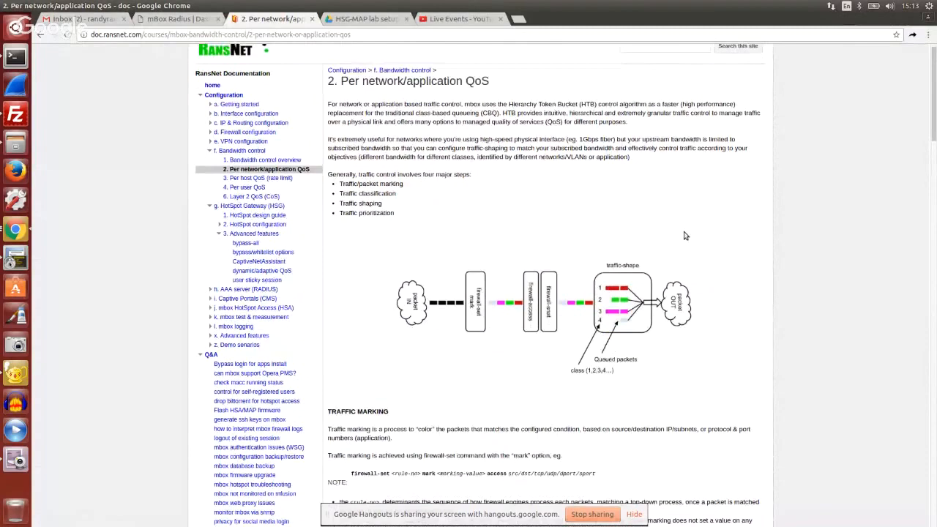
pyautogui.scroll(-10, 685, 236)
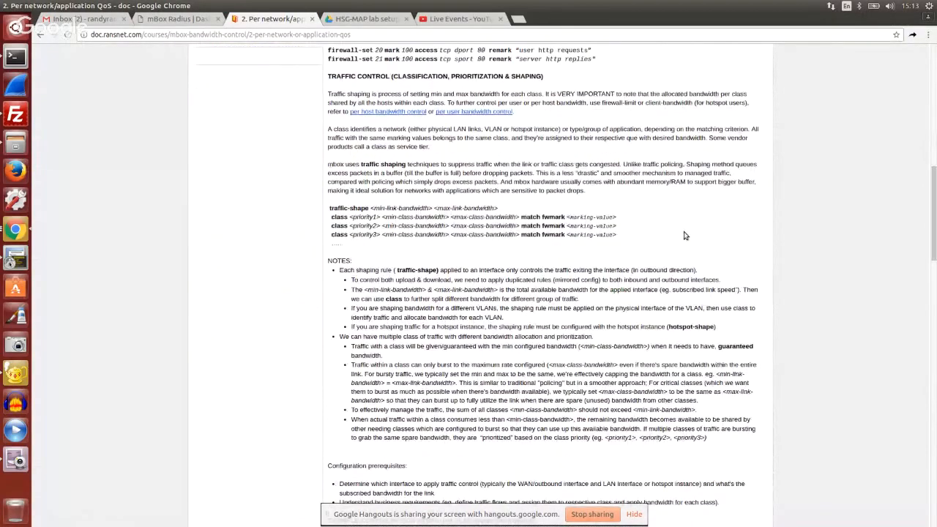
# Review the configuration notes and the per-VLAN bandwidth shaping example on the "2. Per network/application QoS" page
pyautogui.scroll(-10, 686, 236)
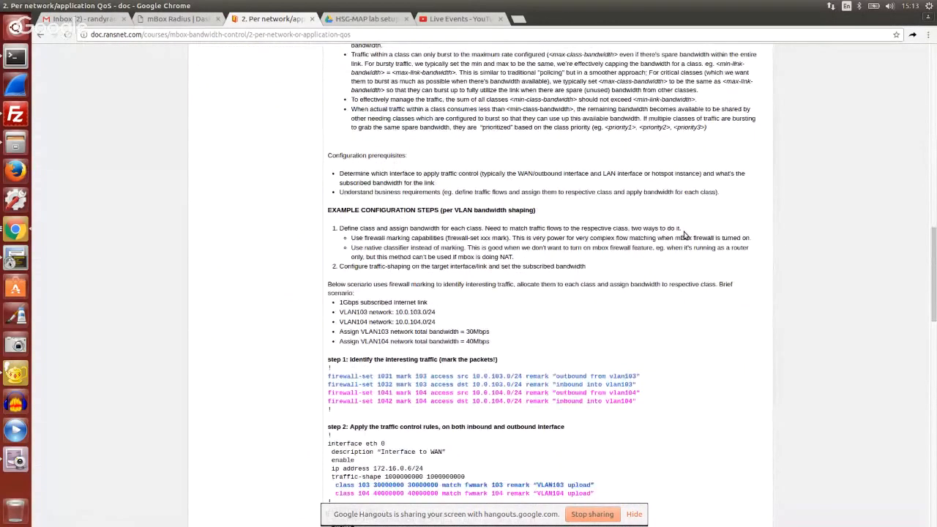
pyautogui.scroll(-4, 686, 236)
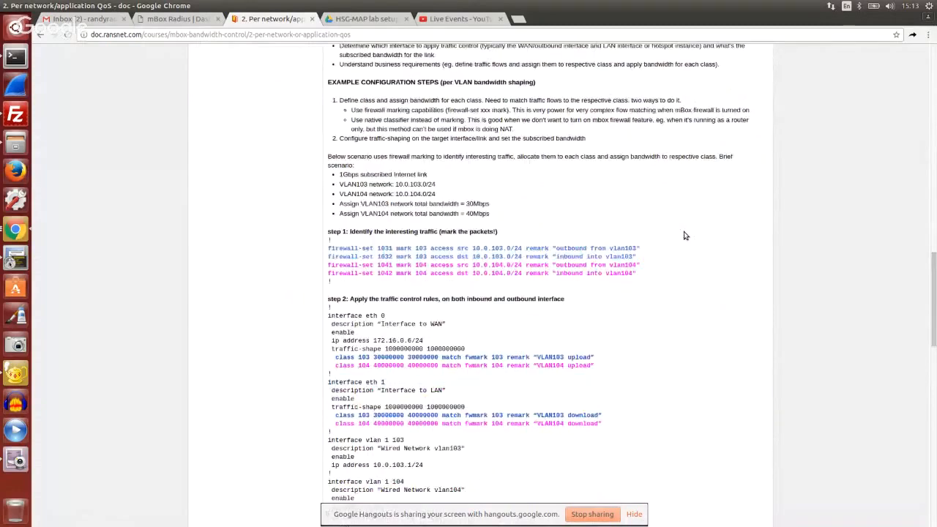
pyautogui.scroll(20, 686, 236)
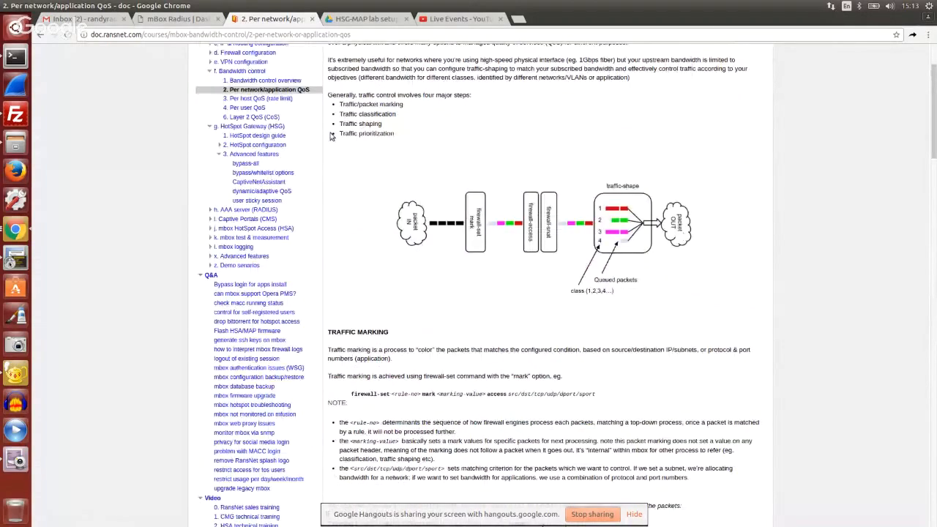
# Open the HotSpot Gateway "dynamic/adaptive QoS" page and review its Dynamic Bandwidth Management and Adaptive User Bandwidth Control sections
pyautogui.scroll(3, 251, 117)
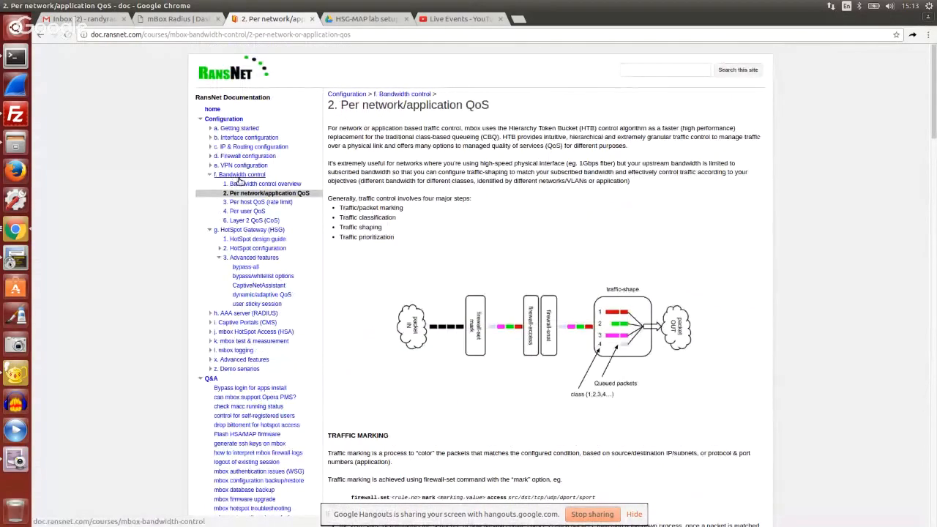
pyautogui.scroll(-2, 255, 211)
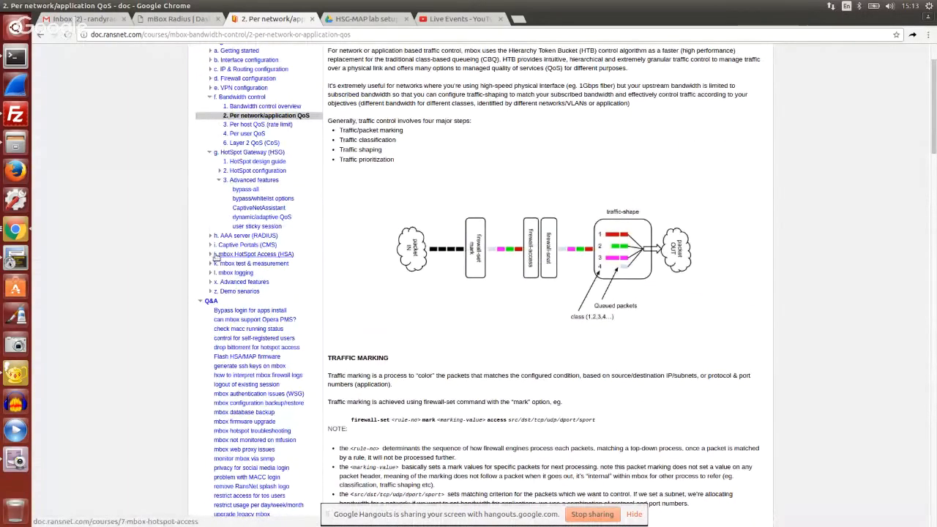
pyautogui.click(271, 218)
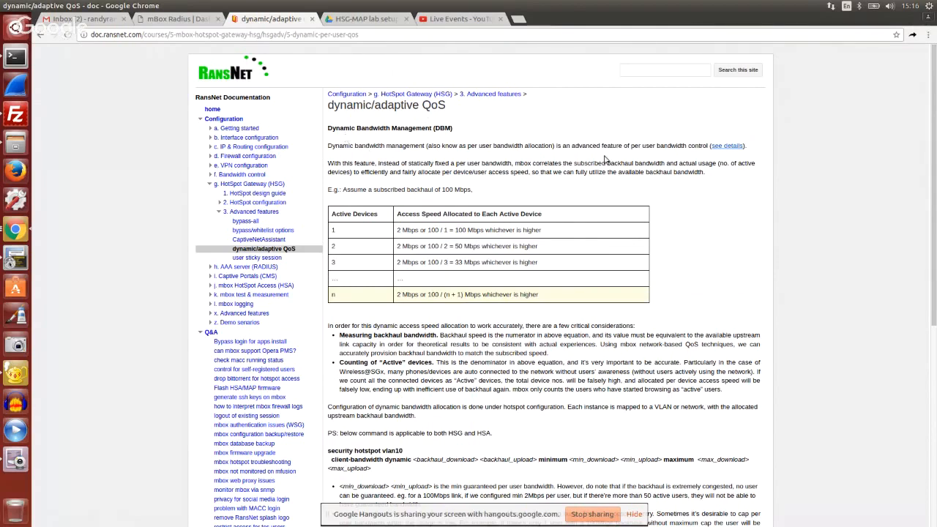
pyautogui.scroll(-1, 608, 171)
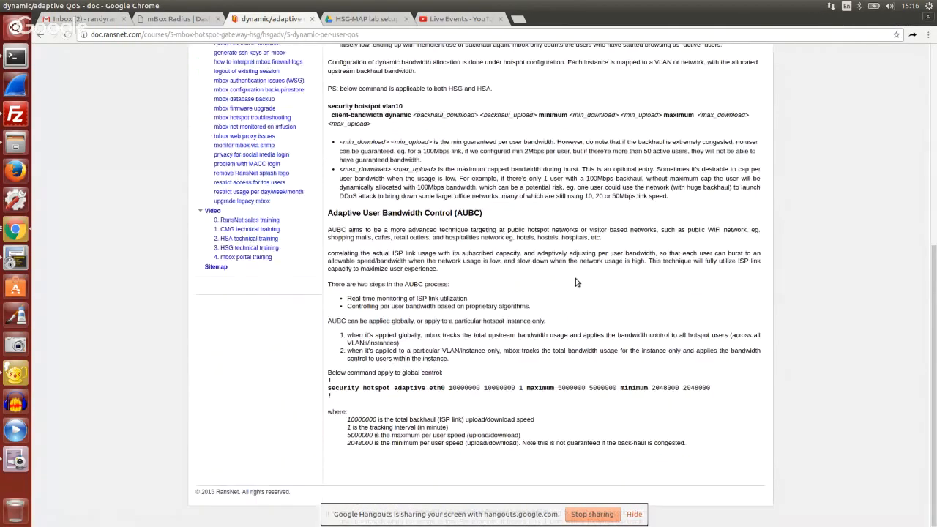
pyautogui.scroll(-5, 575, 281)
pyautogui.scroll(2, 643, 231)
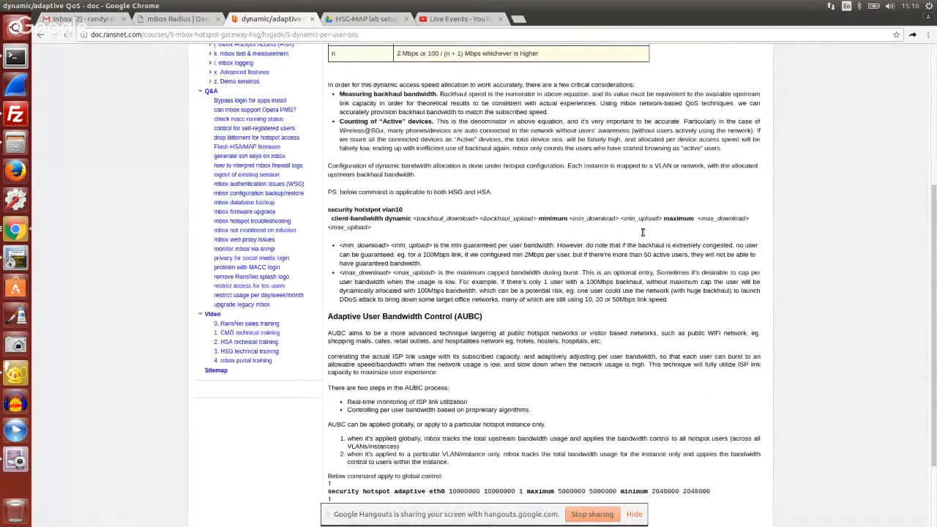
pyautogui.scroll(3, 643, 232)
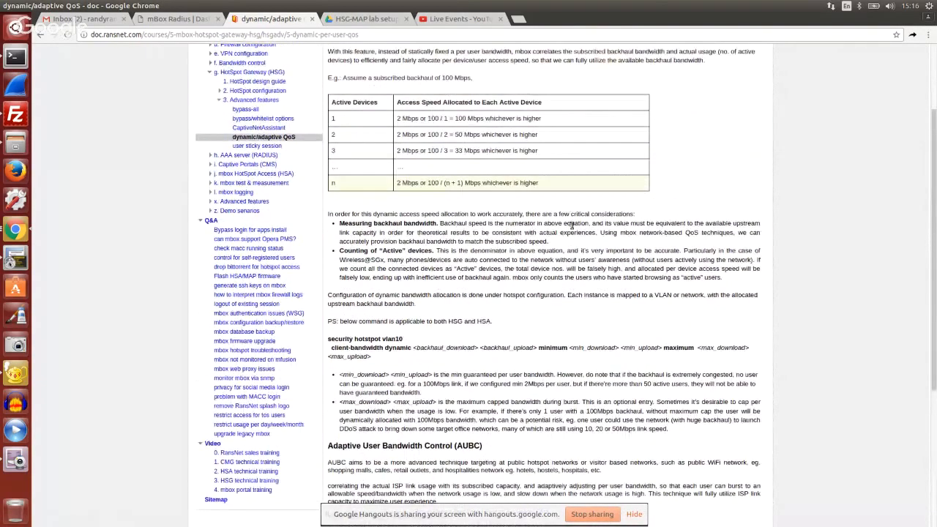
pyautogui.scroll(1, 572, 225)
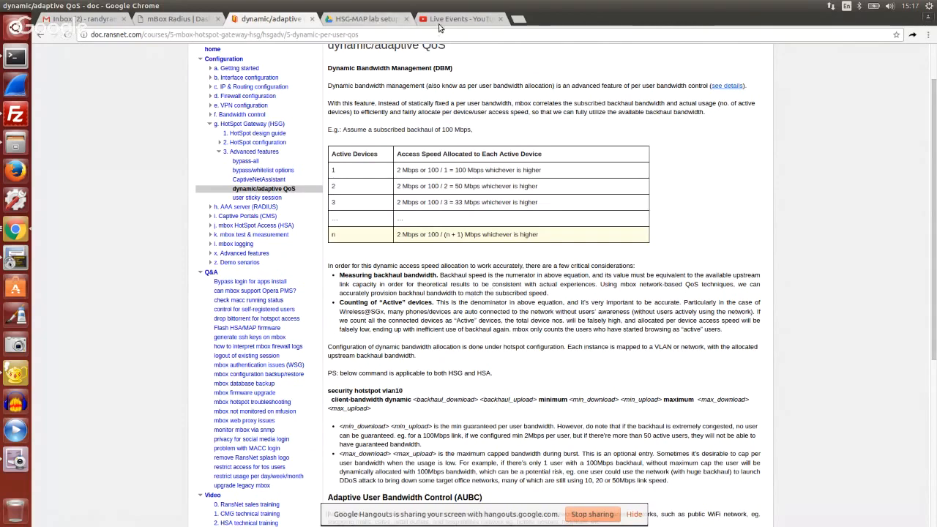
# Show the gateway hardware and its ports in the Cheese webcam view, and return to the terminal
pyautogui.click(15, 460)
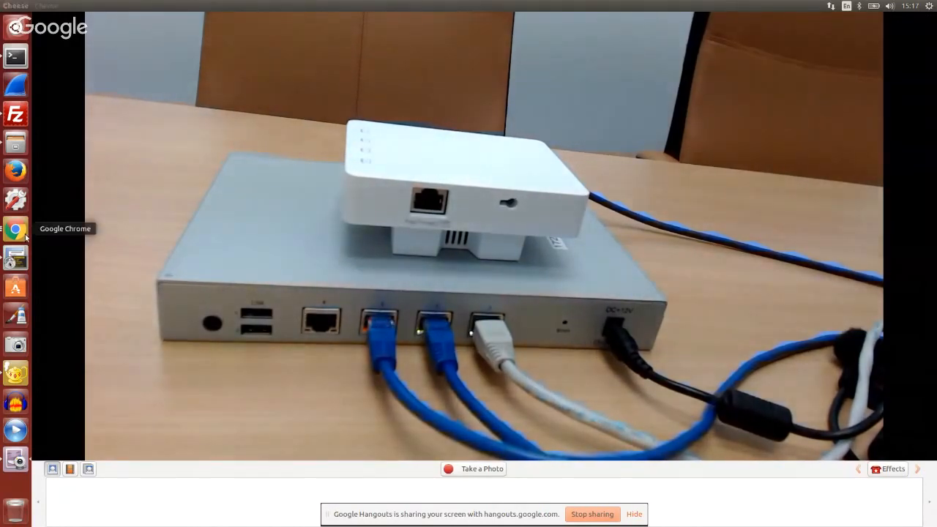
pyautogui.hotkey('alt', 'Tab')
pyautogui.hotkey('alt', 'Tab')
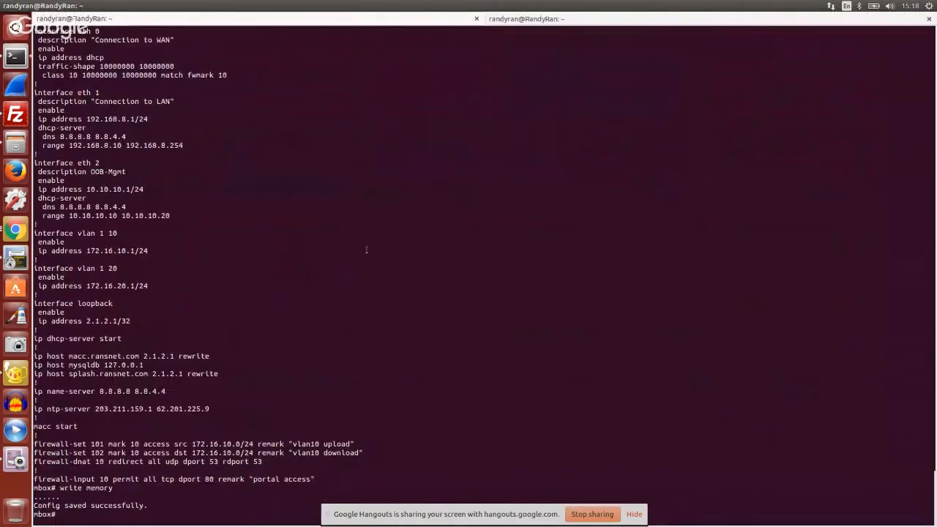
# Display the configuration with "show running-config" and highlight the traffic-shape and class lines under interface eth 0
pyautogui.press('Return')
pyautogui.press('Return')
pyautogui.write('show running-config')
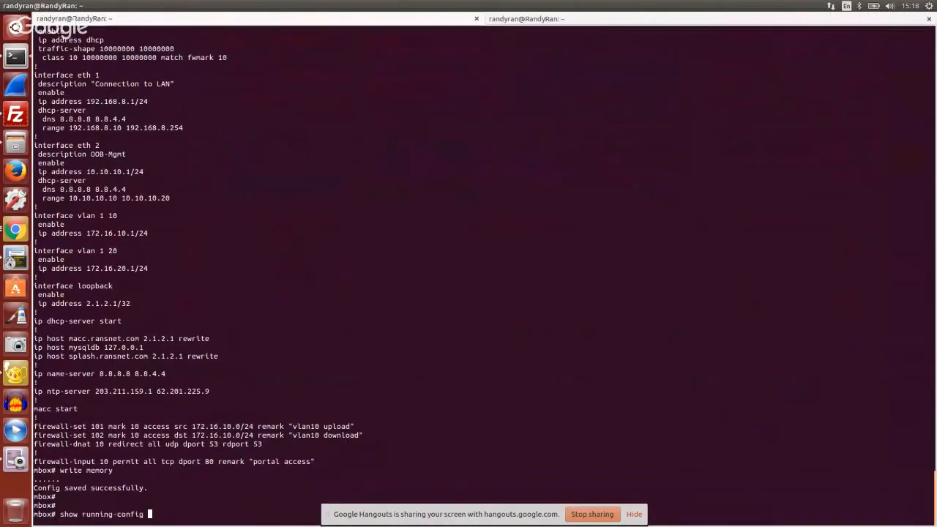
pyautogui.press('Return')
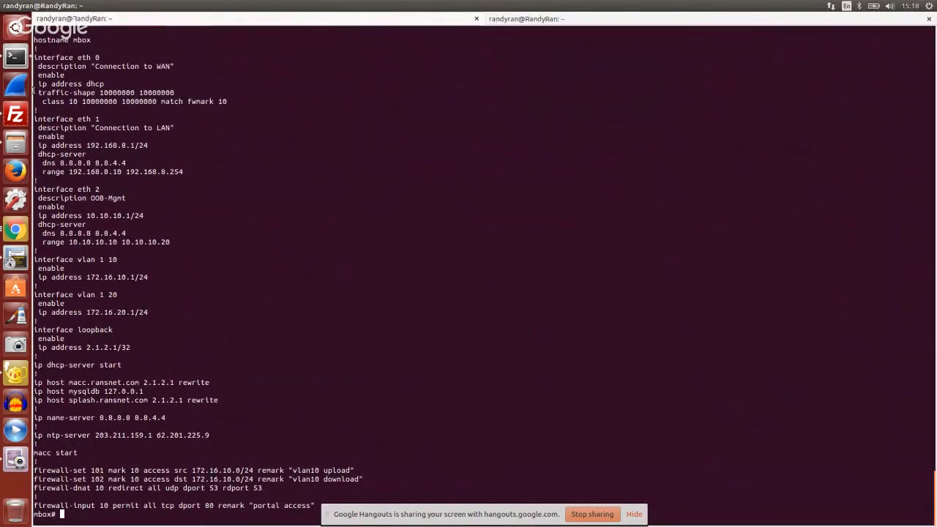
pyautogui.moveTo(34, 94); pyautogui.dragTo(247, 109)
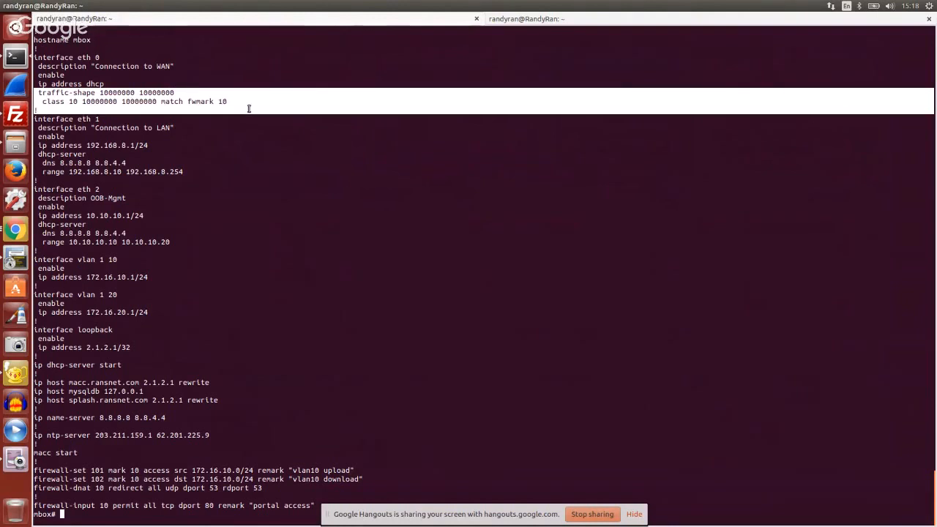
pyautogui.click(160, 93)
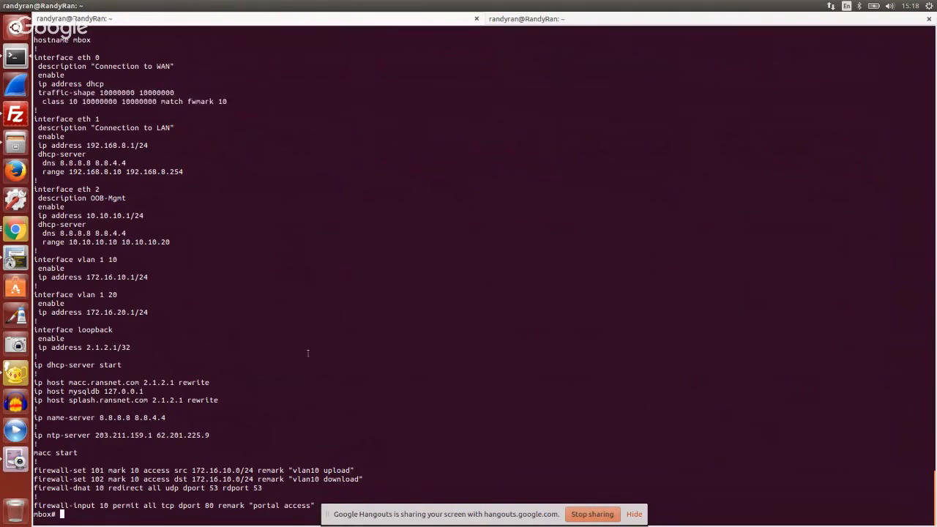
# Display the running configuration again and highlight the hotspot-shape line under security hotspot vlan10
pyautogui.write('show running-config')
pyautogui.press('Return')
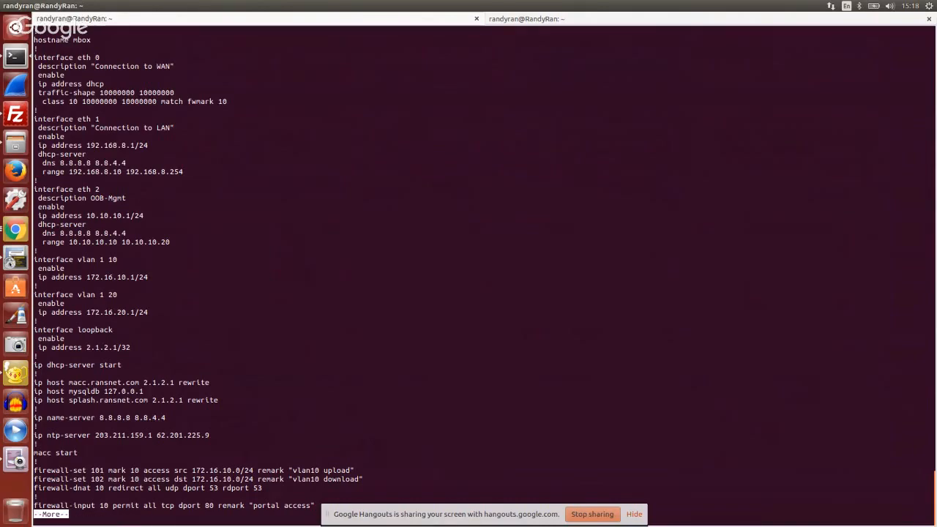
pyautogui.scroll(14, 371, 318)
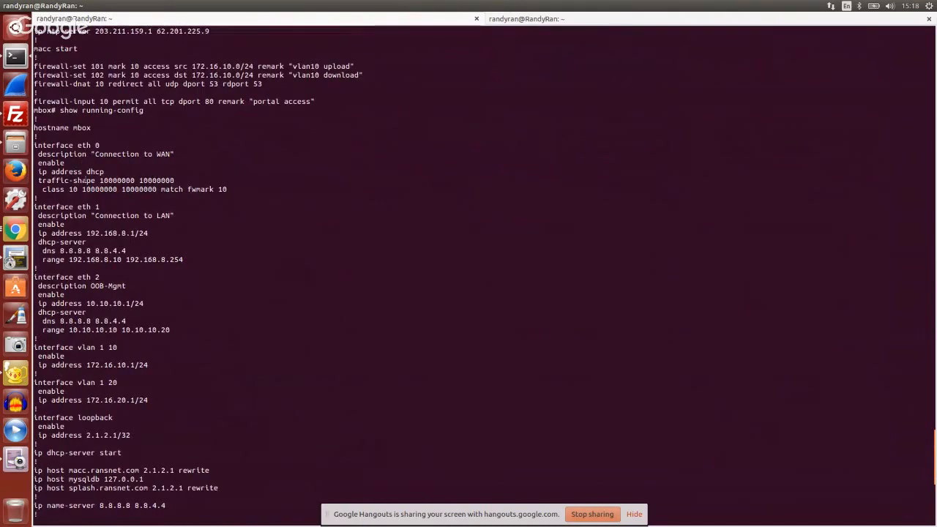
pyautogui.scroll(-12, 73, 180)
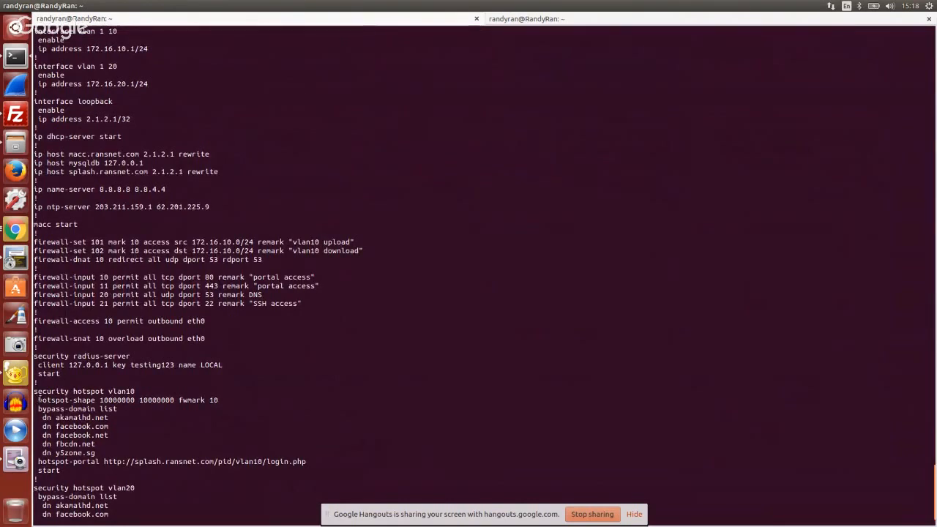
pyautogui.moveTo(38, 400); pyautogui.dragTo(220, 400)
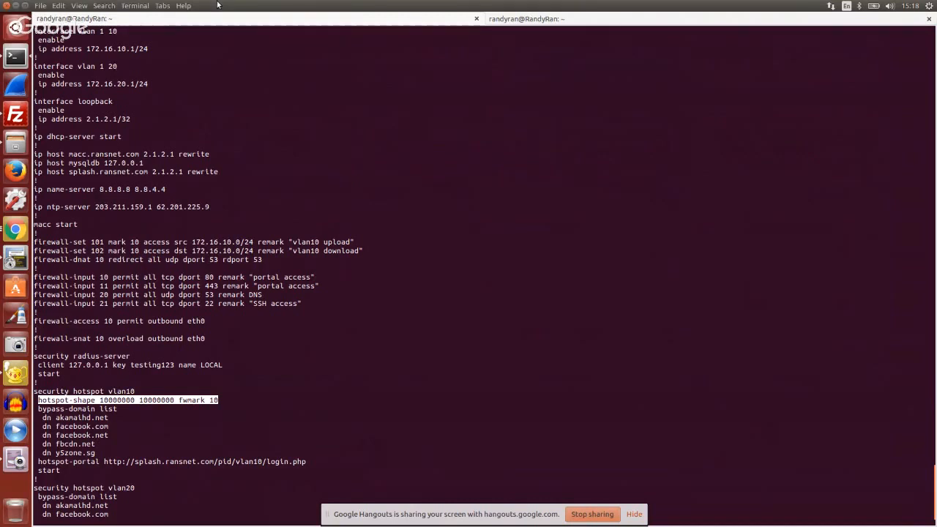
# Switch from the terminal to the Chrome window showing the dynamic/adaptive QoS page
pyautogui.hotkey('alt', 'Tab')
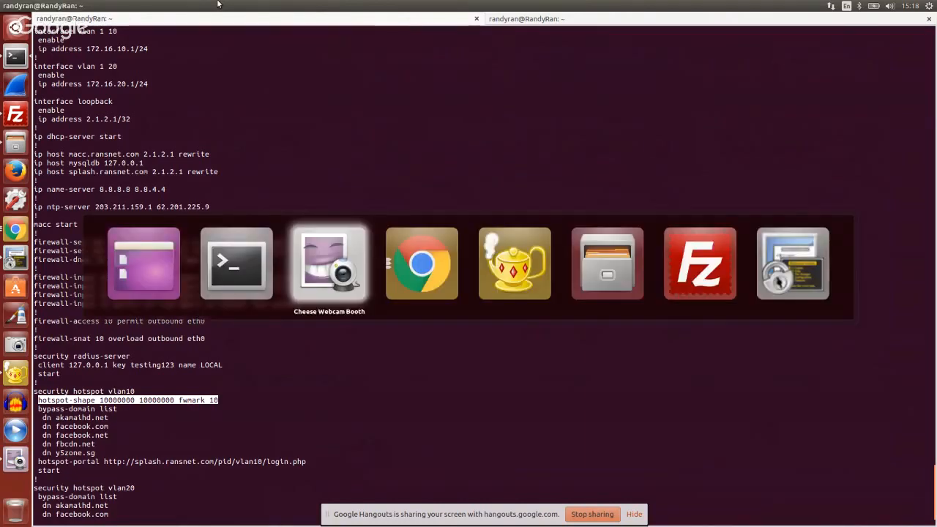
pyautogui.hotkey('alt', 'Tab')
pyautogui.hotkey('alt', 'Tab')
pyautogui.hotkey('alt', 'Tab')
pyautogui.hotkey('alt', 'Tab')
pyautogui.hotkey('alt', 'Tab')
pyautogui.hotkey('alt', 'Tab')
pyautogui.hotkey('alt', 'Tab')
pyautogui.hotkey('alt', 'Tab')
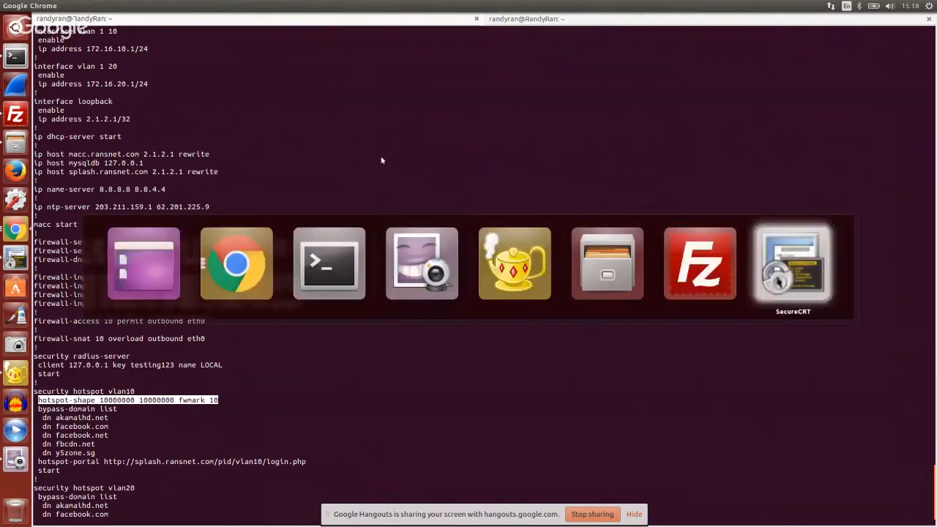
pyautogui.hotkey('alt', 'Tab')
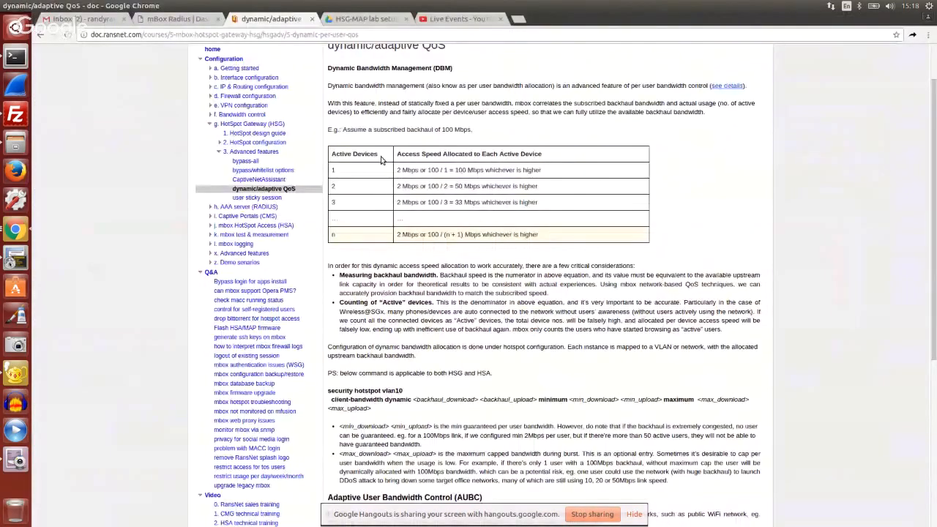
# Search the documentation site for "shaping" and open "2. Per network/application QoS" at the traffic-shape diagram
pyautogui.scroll(2, 381, 160)
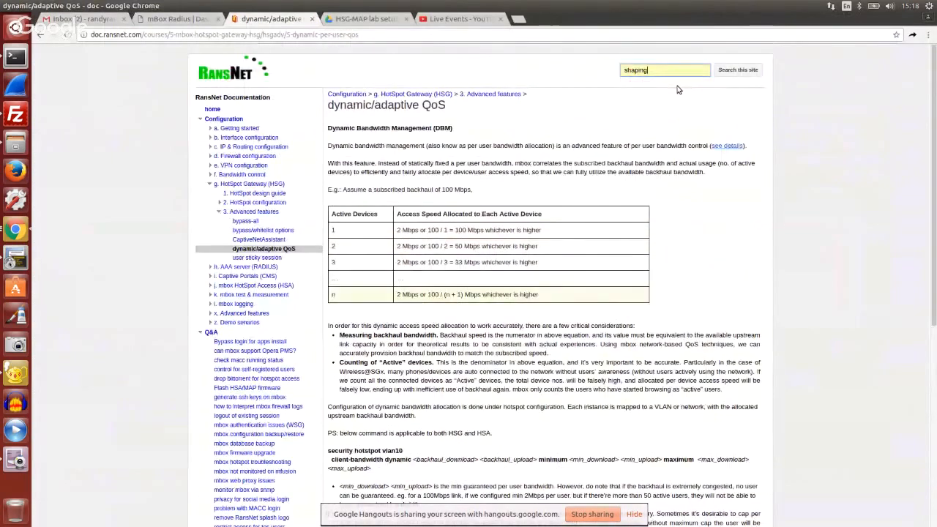
pyautogui.press('Return')
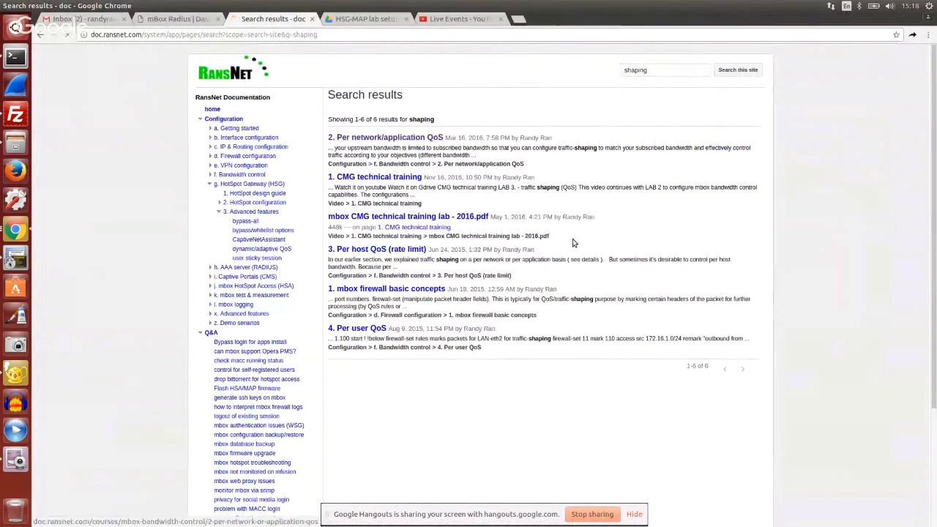
pyautogui.scroll(-5, 581, 237)
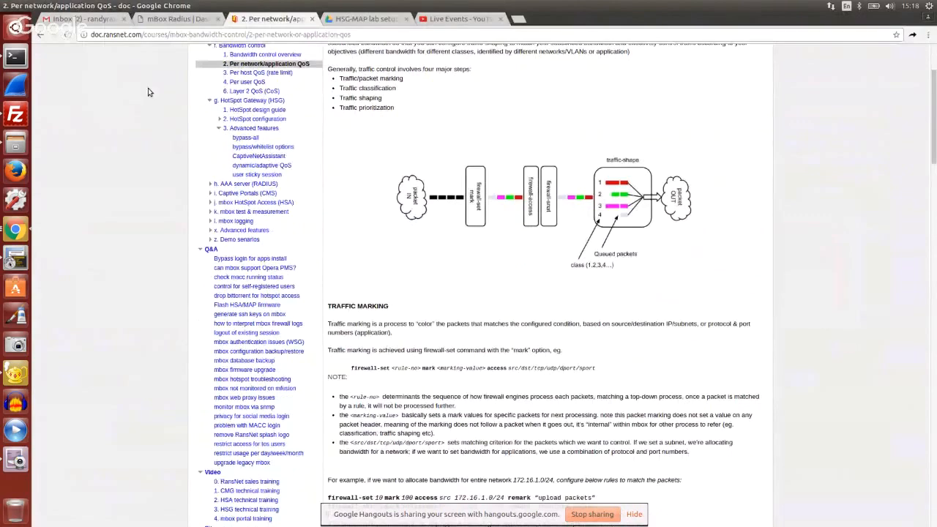
# Go to the mbox portal's MACC module and open the monitored devices list
pyautogui.click(178, 19)
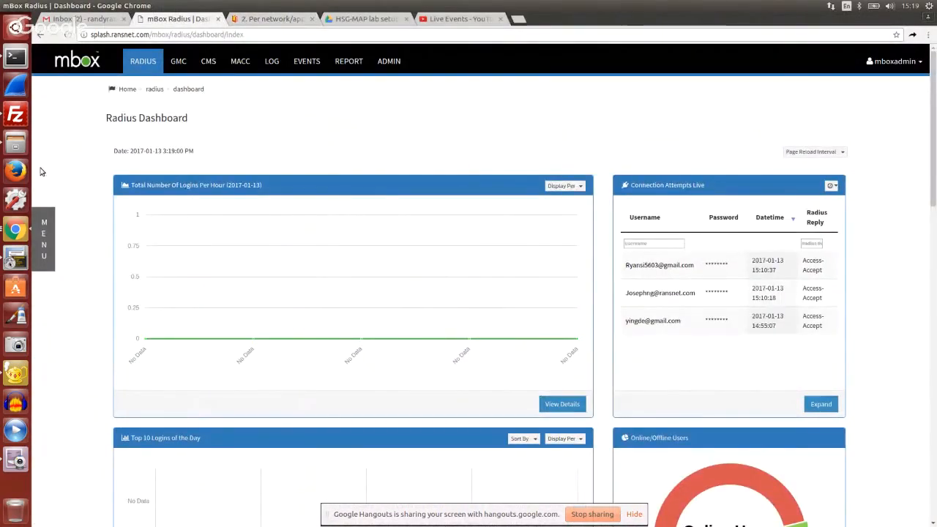
pyautogui.moveTo(53, 219)
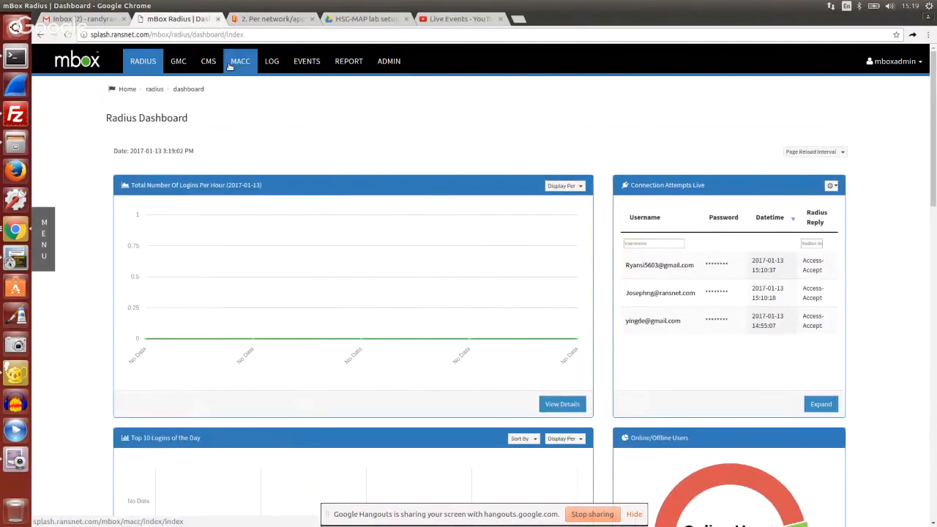
pyautogui.click(240, 61)
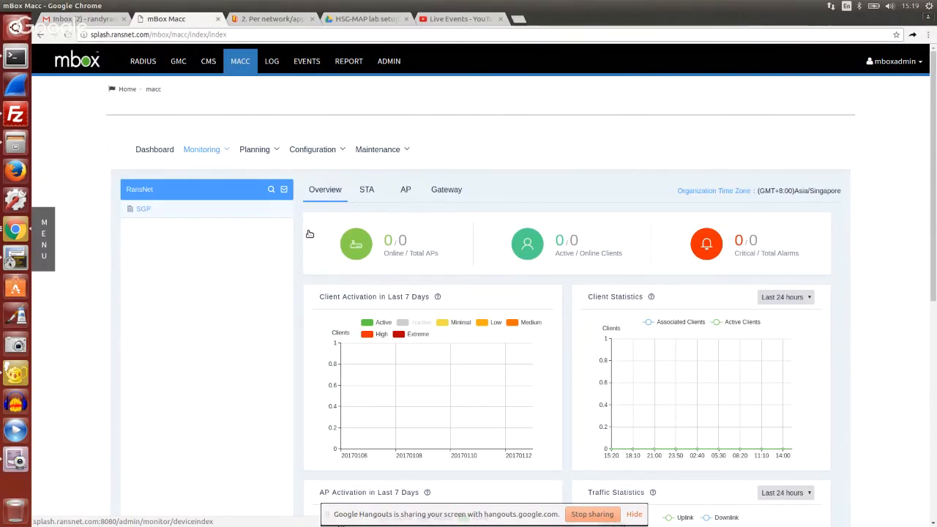
pyautogui.moveTo(212, 147)
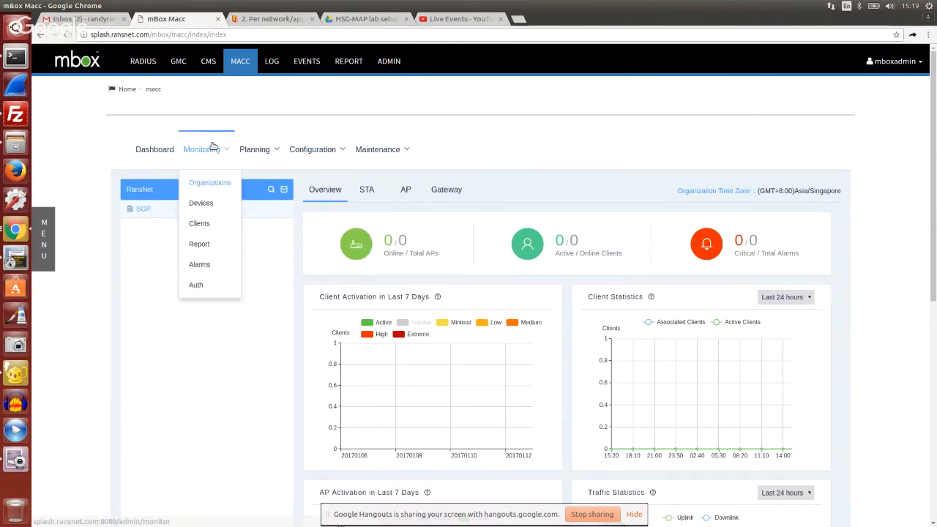
pyautogui.click(207, 205)
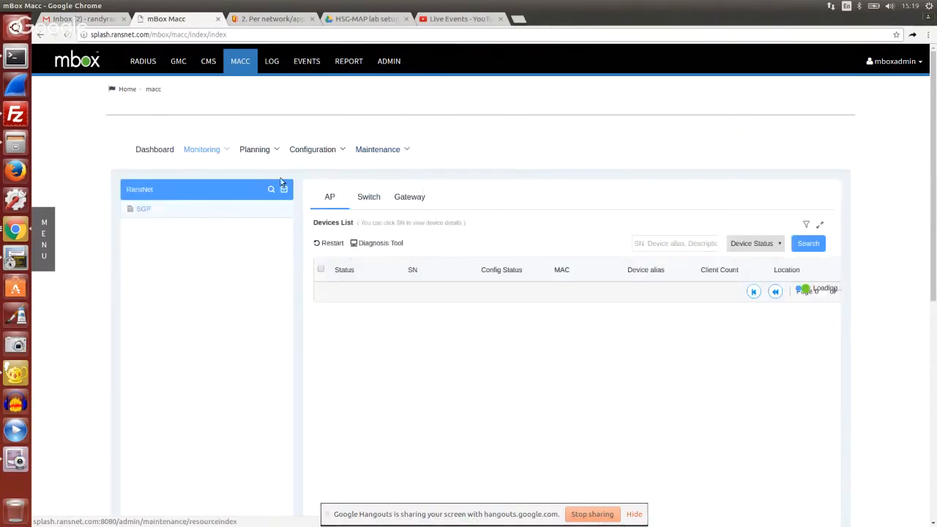
# Open the MACC planning page with the Devices List and activate the serial number field for adding an AP
pyautogui.moveTo(253, 170)
pyautogui.click(258, 203)
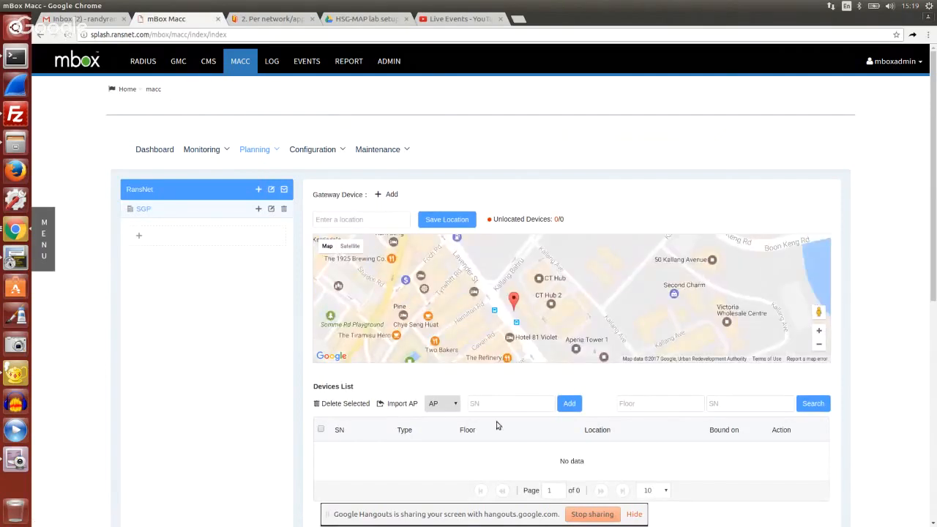
pyautogui.click(498, 405)
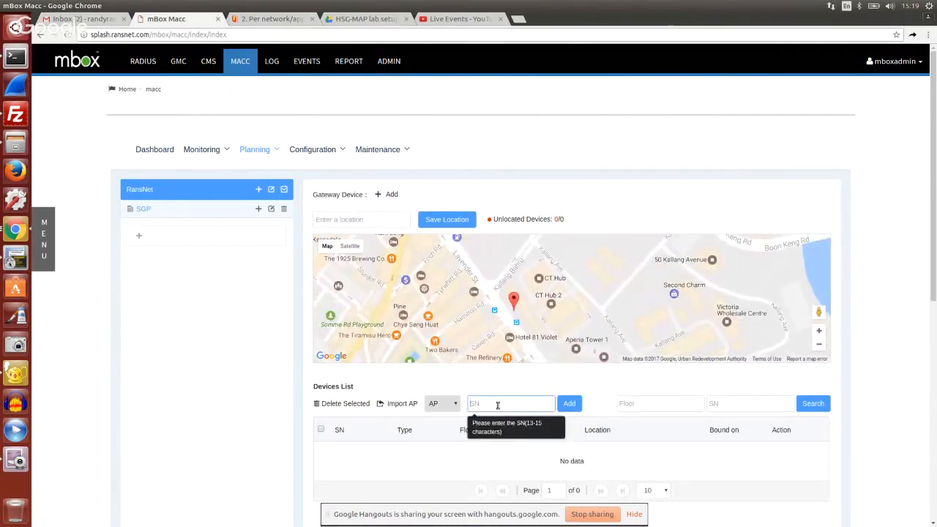
# Switch to the Cheese webcam view to show the access point and gateway hardware
pyautogui.click(18, 464)
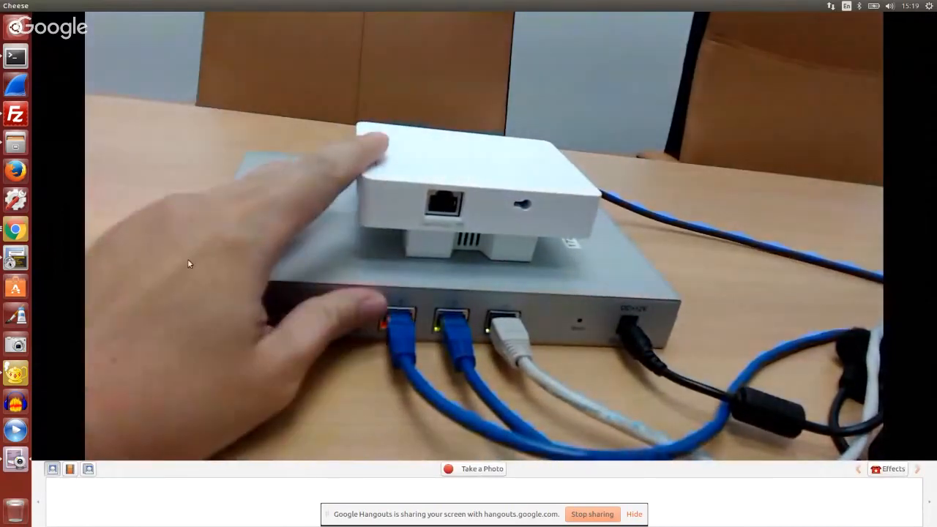
pyautogui.click(15, 374)
pyautogui.click(164, 95)
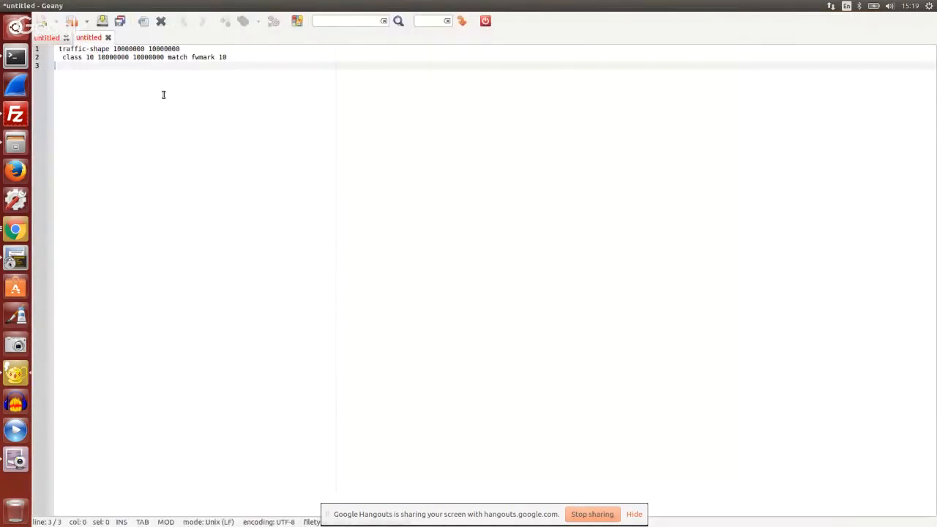
pyautogui.hotkey('ctrl', 'a')
pyautogui.click(163, 94)
pyautogui.click(19, 238)
pyautogui.click(16, 255)
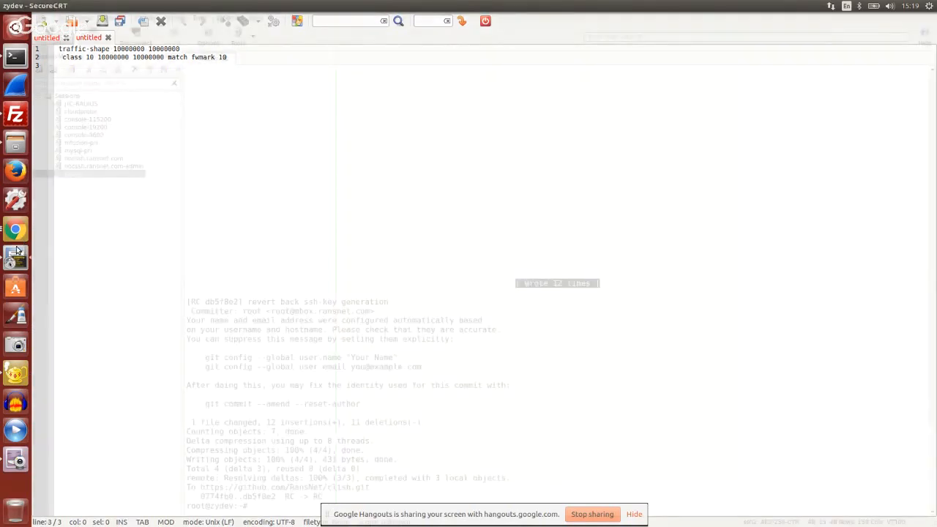
pyautogui.hotkey('alt', 'Tab')
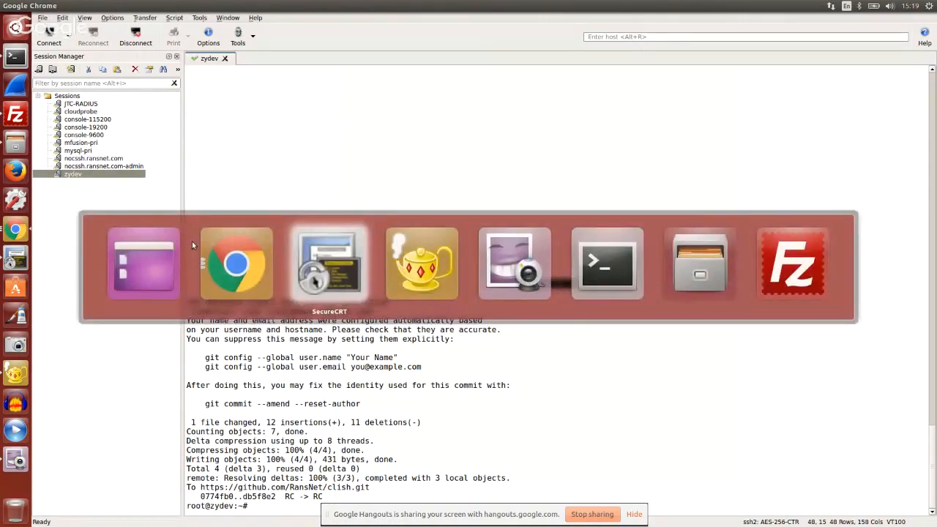
pyautogui.click(192, 238)
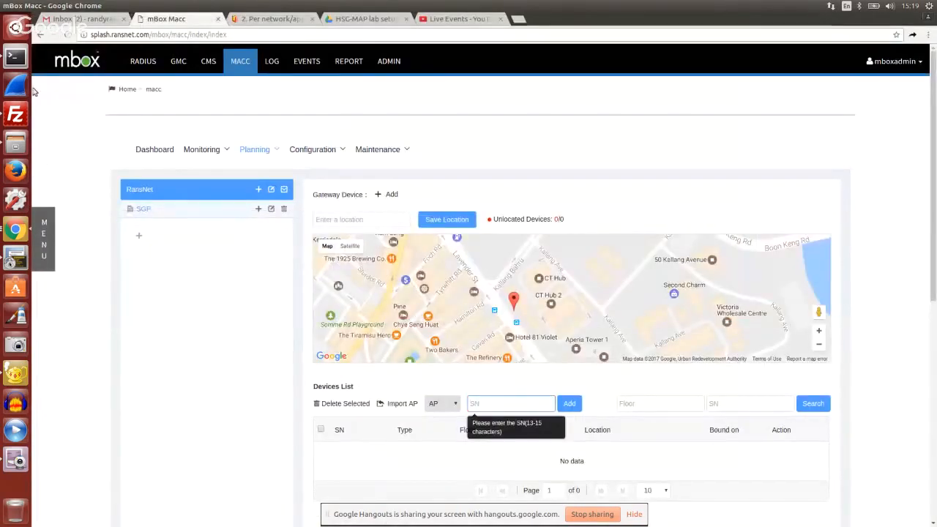
# Switch to the mbox gateway terminal and list the DHCP leases with show ip dhcp-lease
pyautogui.click(15, 53)
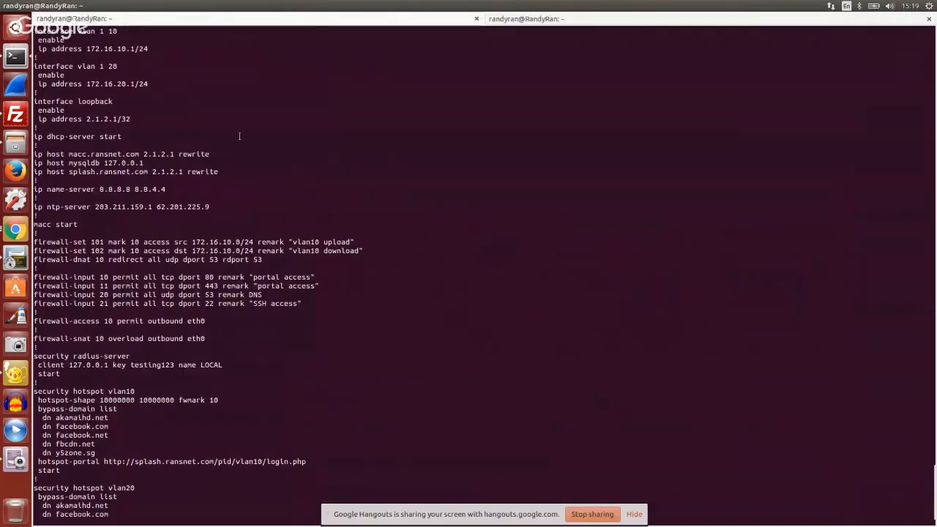
pyautogui.press('Return')
pyautogui.press('Return')
pyautogui.press('Return')
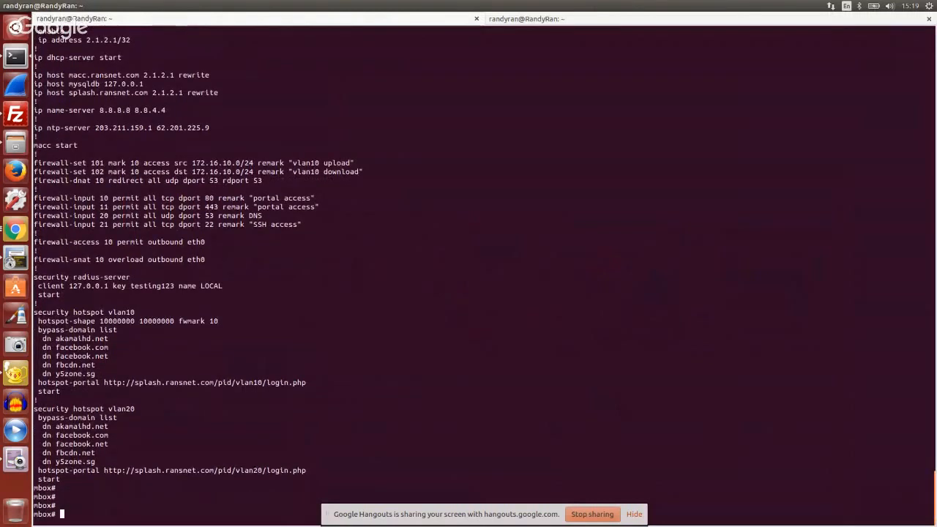
pyautogui.write('show running-config')
pyautogui.press('Up')
pyautogui.press('Up')
pyautogui.press('Up')
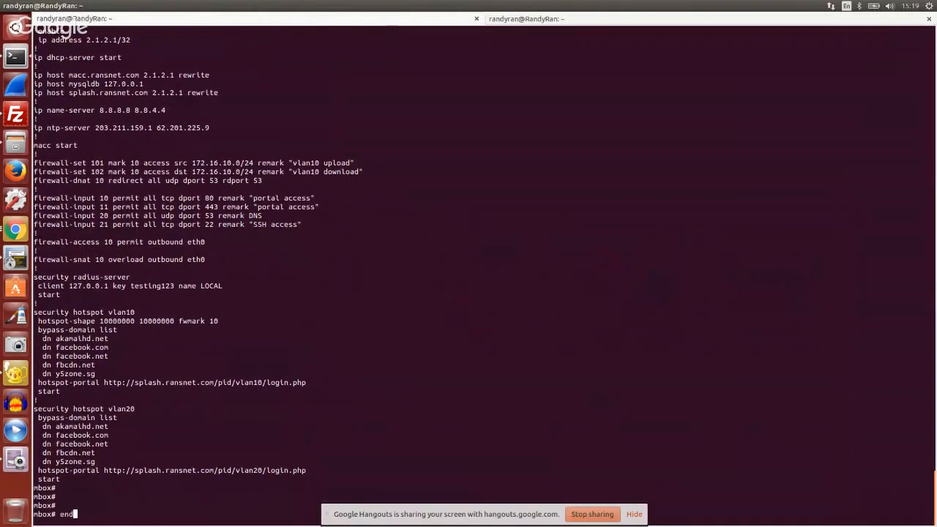
pyautogui.press('Up')
pyautogui.press('Up')
pyautogui.hotkey('ctrl', 'u')
pyautogui.write('show ip dh')
pyautogui.press('Tab')
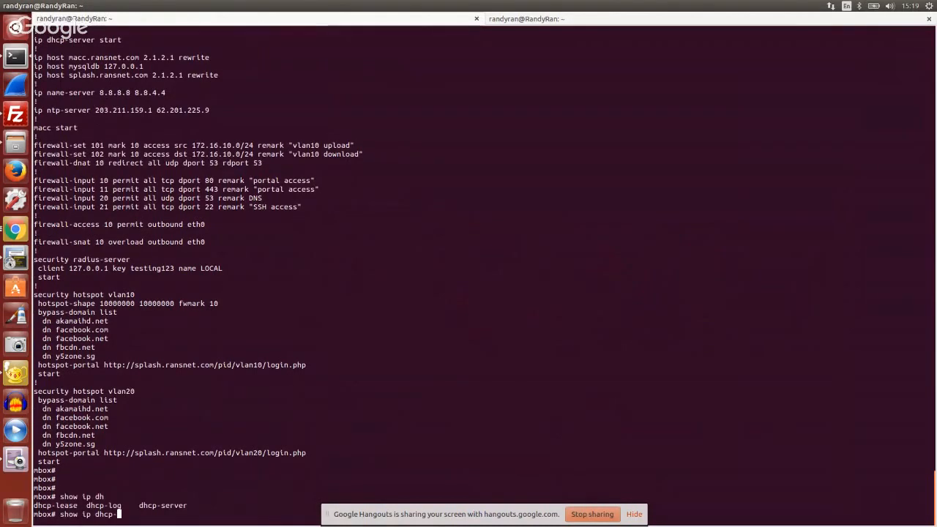
pyautogui.write('lease')
pyautogui.press('Return')
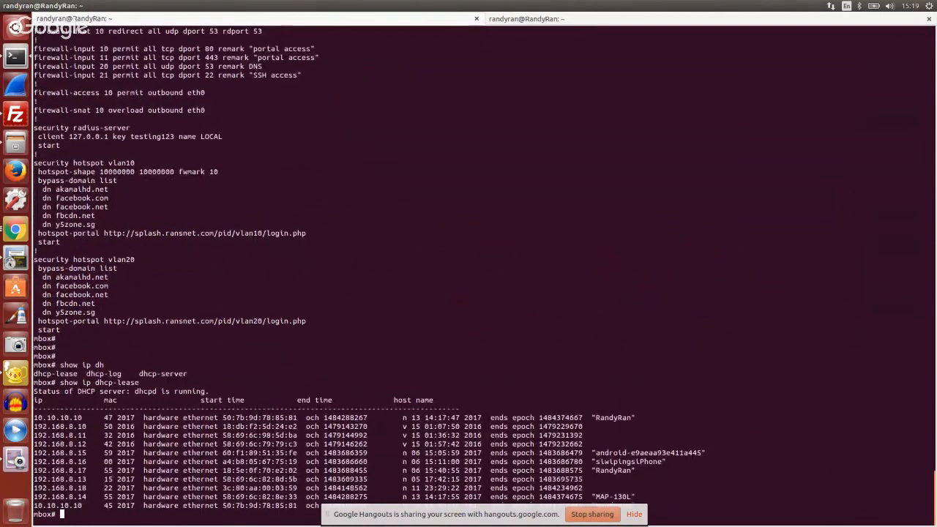
pyautogui.press('Return')
pyautogui.press('Return')
pyautogui.press('Return')
pyautogui.press('Return')
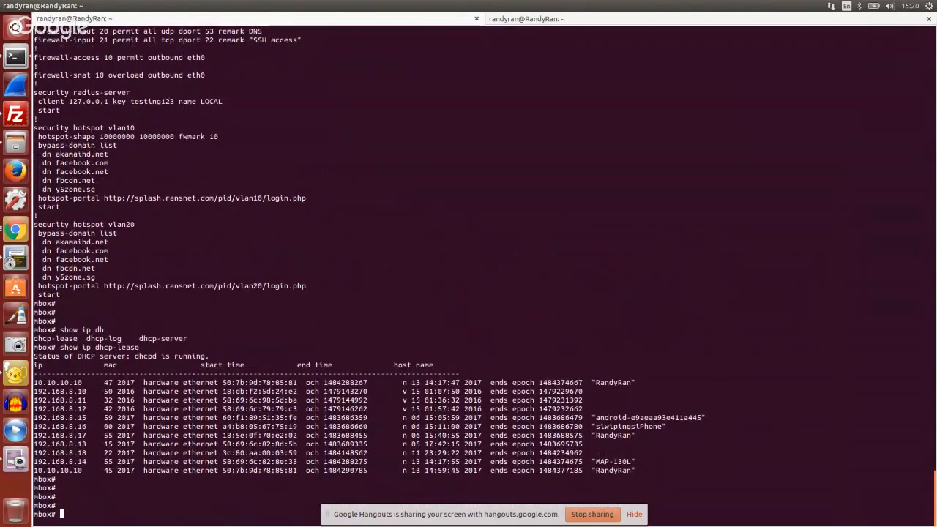
# Telnet from the gateway to the MAP-130L access point at 192.168.8.14 and log in with the access password
pyautogui.write('telnet')
pyautogui.doubleClick(63, 462)
pyautogui.rightClick(64, 462)
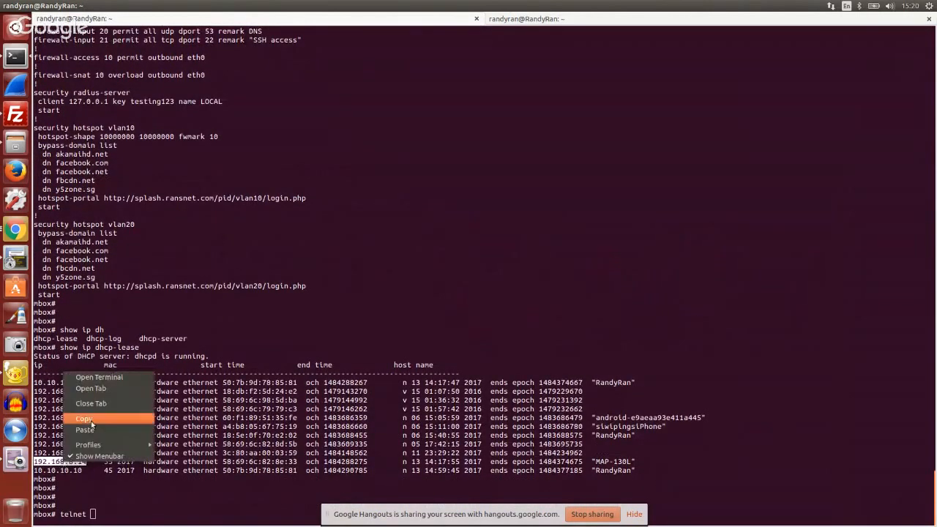
pyautogui.click(91, 424)
pyautogui.rightClick(303, 286)
pyautogui.click(350, 372)
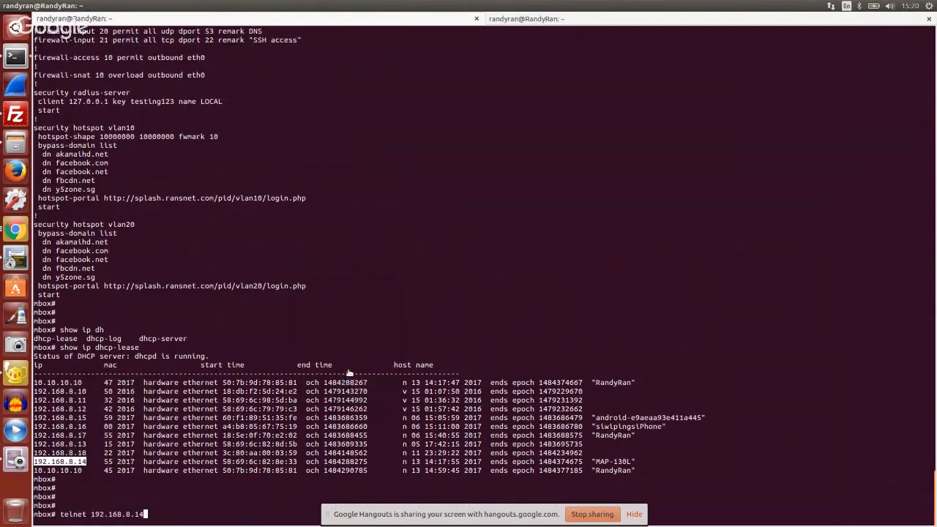
pyautogui.press('Return')
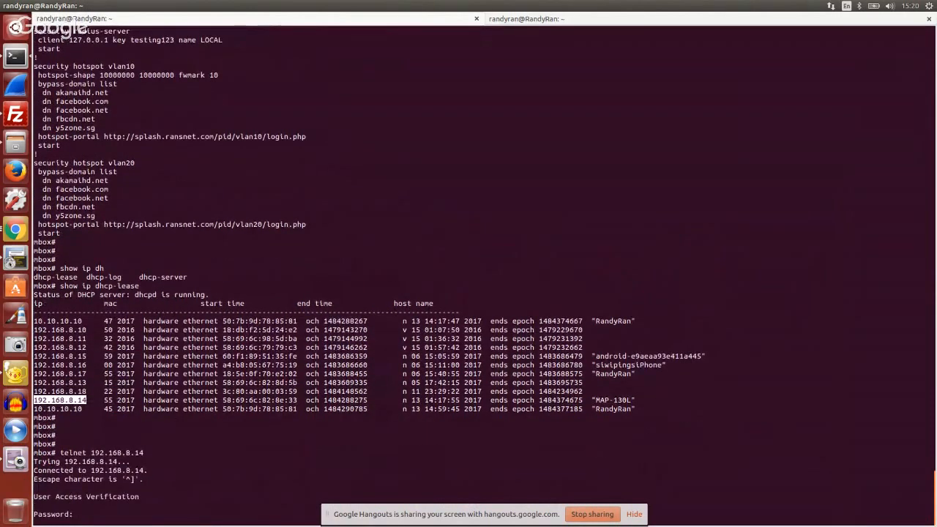
pyautogui.press('Return')
# Display the access point's running configuration with show run
pyautogui.write('show ver')
pyautogui.press('Return')
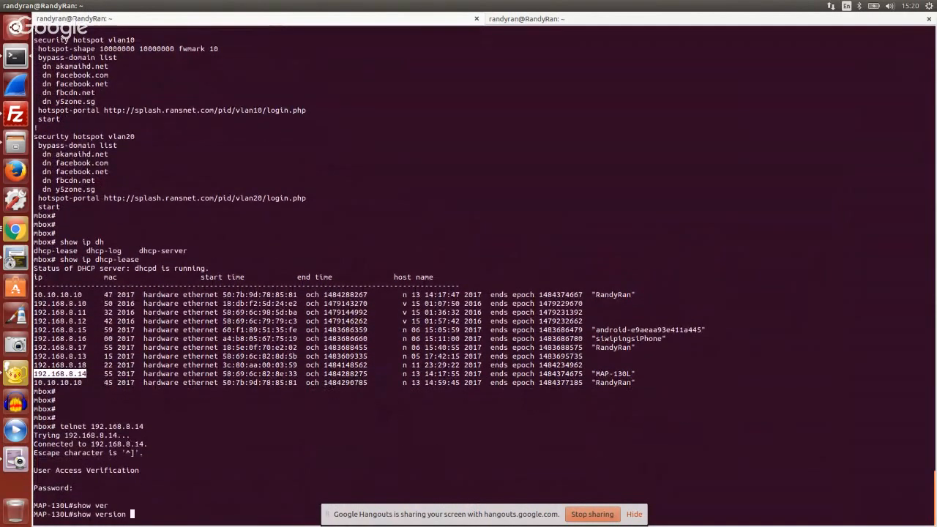
pyautogui.write('show run')
pyautogui.press('Return')
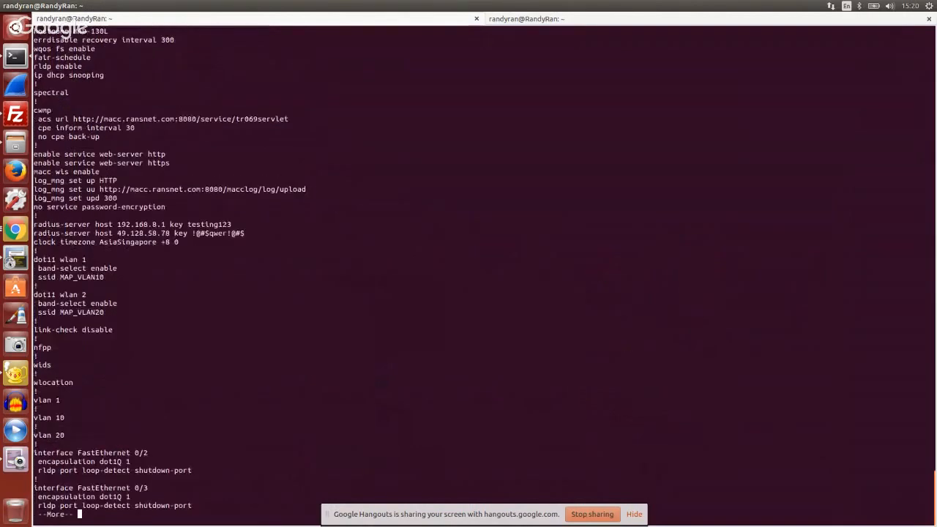
# Quit the configuration listing, run show version, and copy the access point's system serial number
pyautogui.write('qshow v')
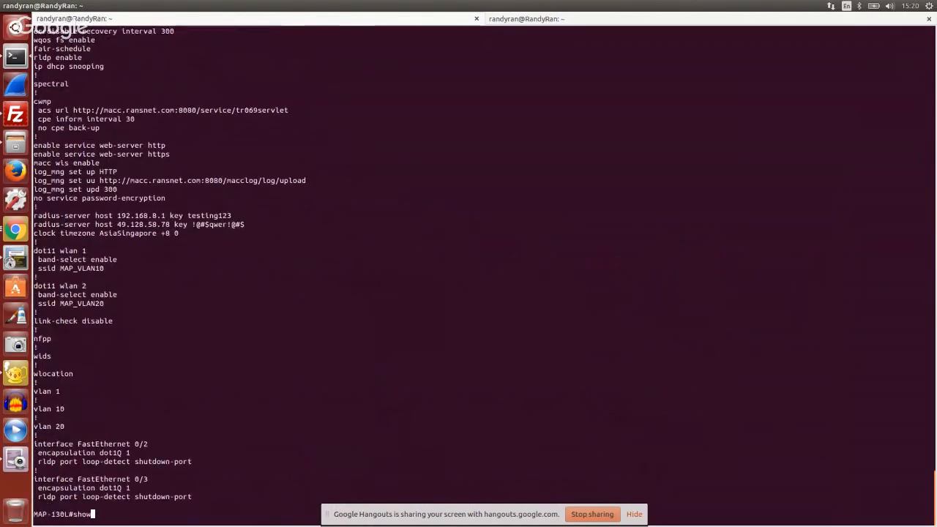
pyautogui.write('er')
pyautogui.press('Tab')
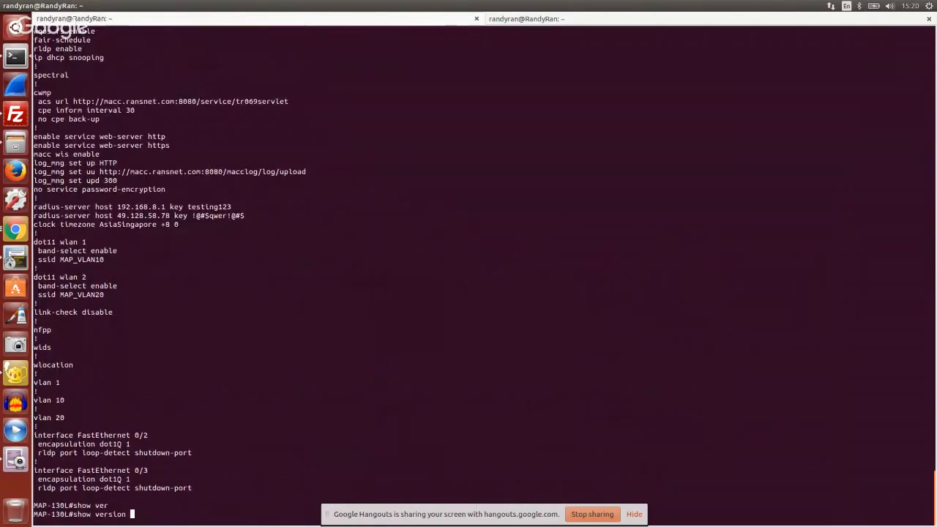
pyautogui.press('Return')
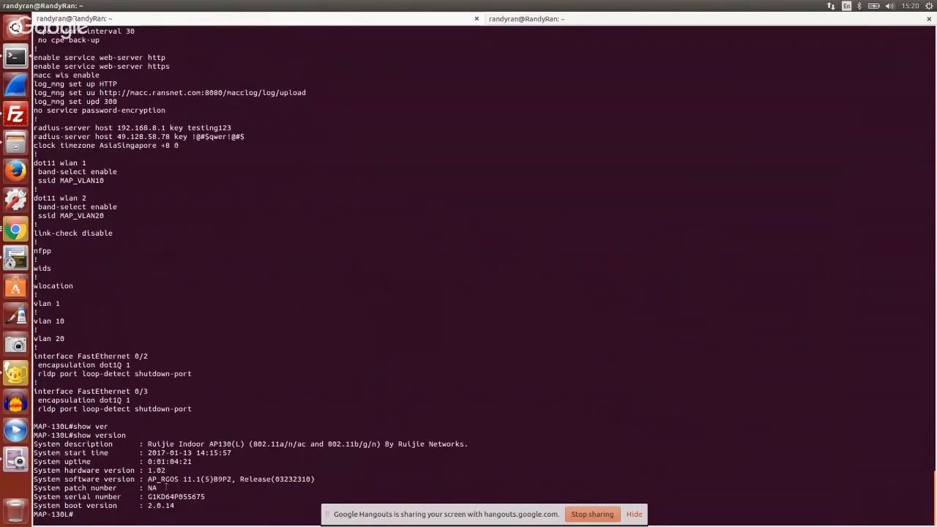
pyautogui.doubleClick(167, 496)
pyautogui.rightClick(167, 496)
pyautogui.click(212, 426)
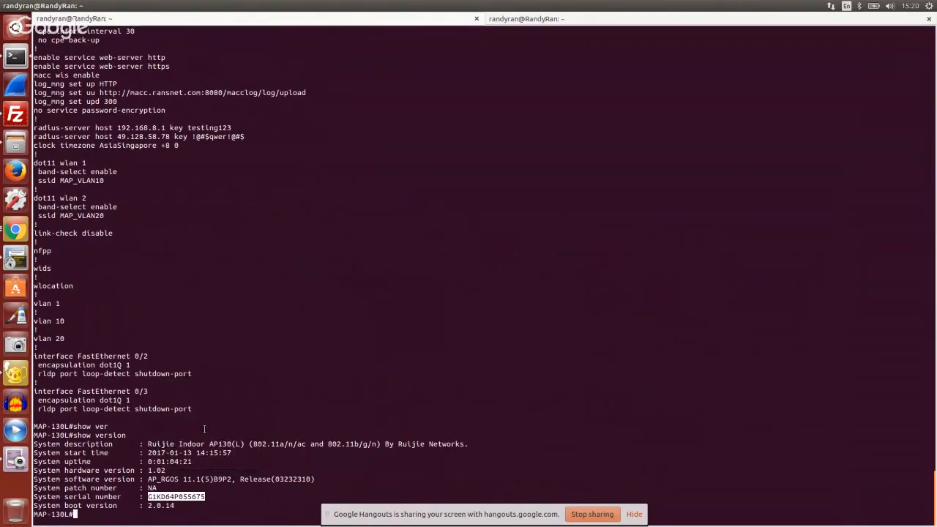
# Switch to the Chrome window with the MACC planning page and add the AP using the copied serial number
pyautogui.hotkey('alt', 'Tab')
pyautogui.hotkey('alt', 'Tab')
pyautogui.hotkey('alt', 'Tab')
pyautogui.hotkey('alt', 'Tab')
pyautogui.hotkey('alt', 'Tab')
pyautogui.hotkey('alt', 'Tab')
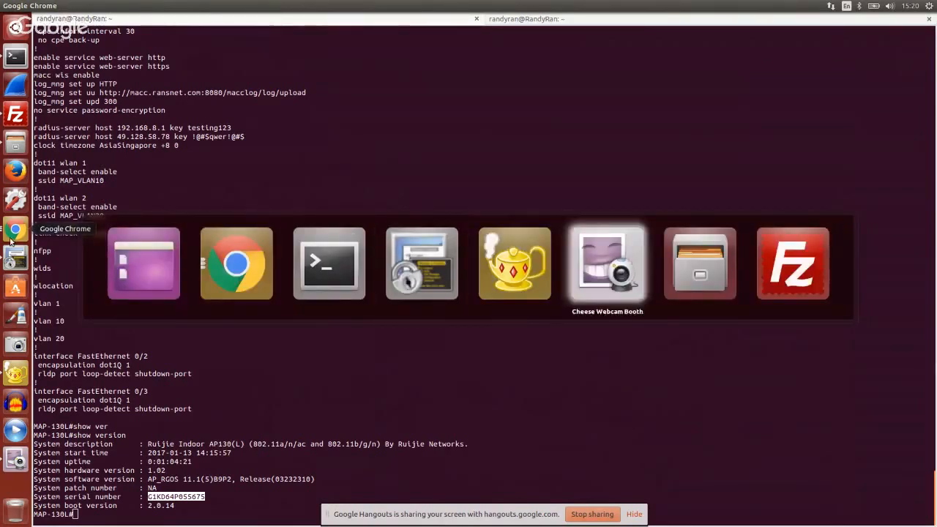
pyautogui.hotkey('alt', 'Tab')
pyautogui.hotkey('alt', 'Tab')
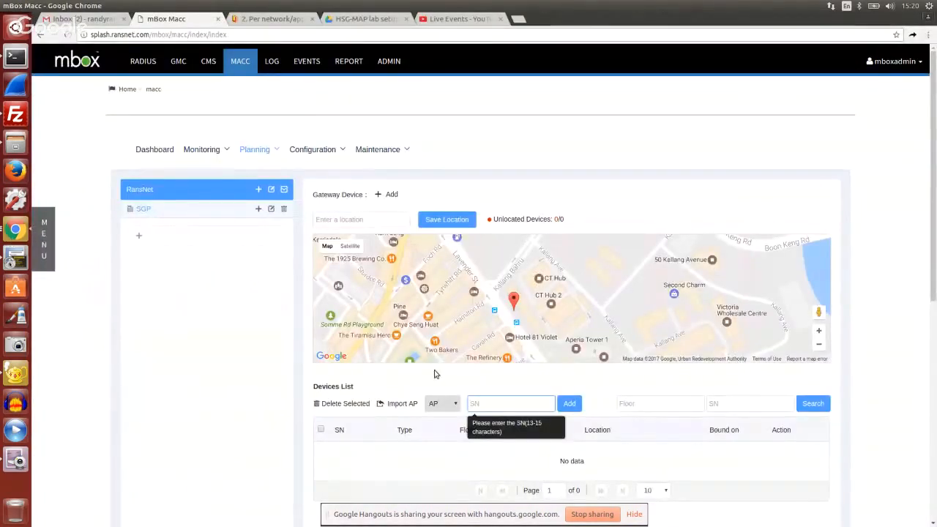
pyautogui.hotkey('ctrl', 'v')
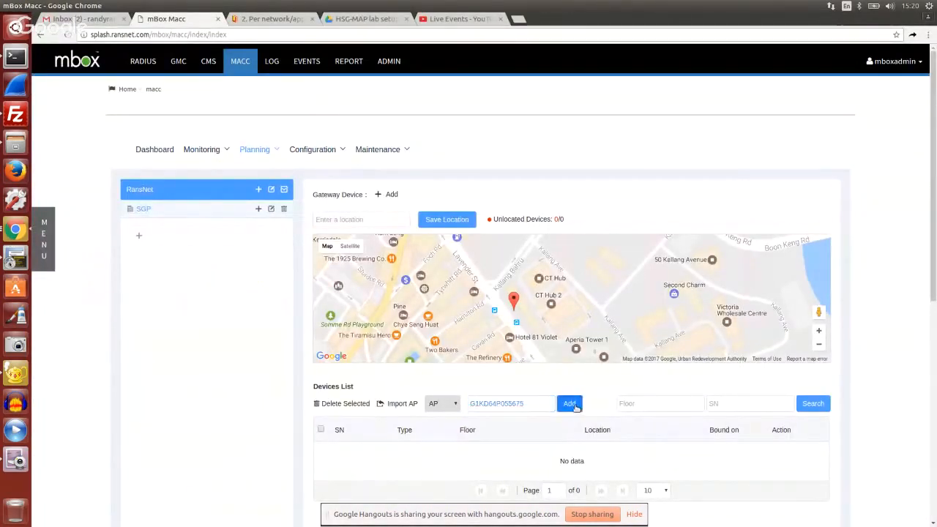
pyautogui.click(568, 404)
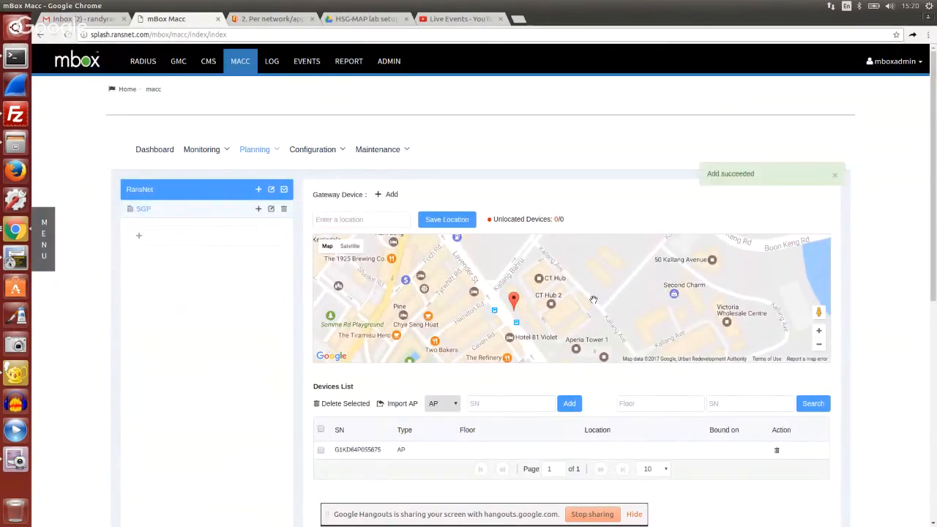
# Open the MACC configuration settings, start a new template assignment, and pick the RansNet_MAP template
pyautogui.click(319, 149)
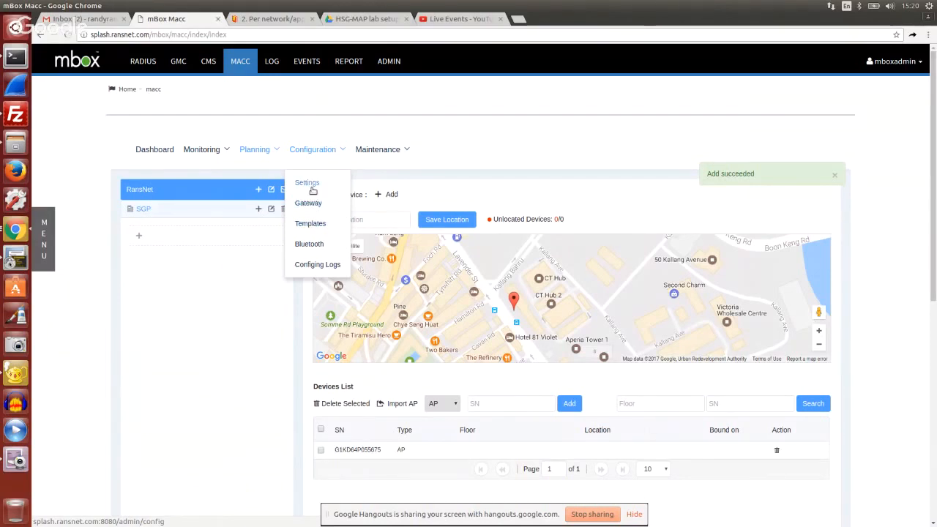
pyautogui.click(312, 185)
pyautogui.click(314, 155)
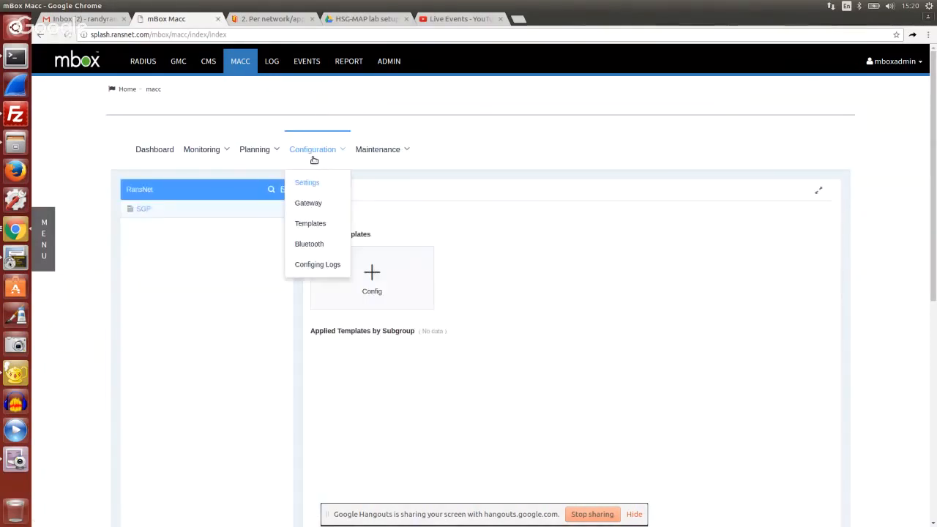
pyautogui.click(371, 271)
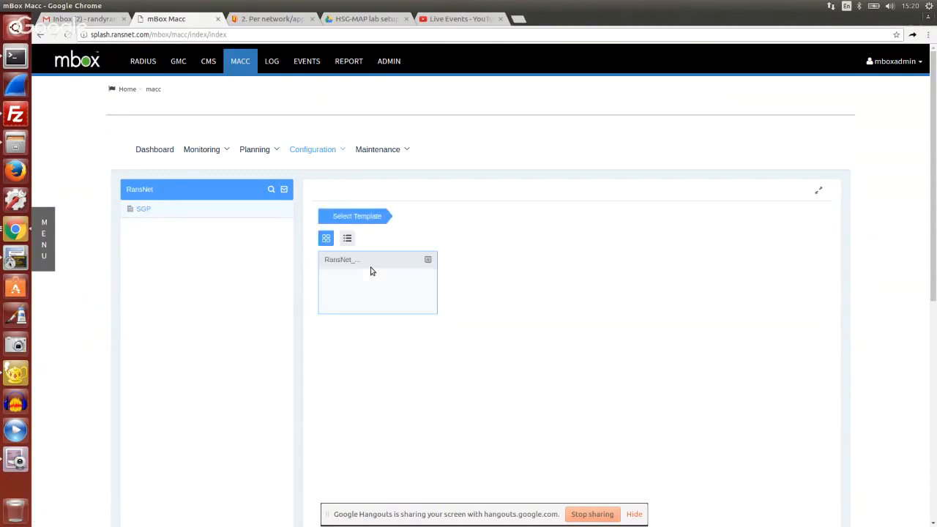
pyautogui.click(372, 282)
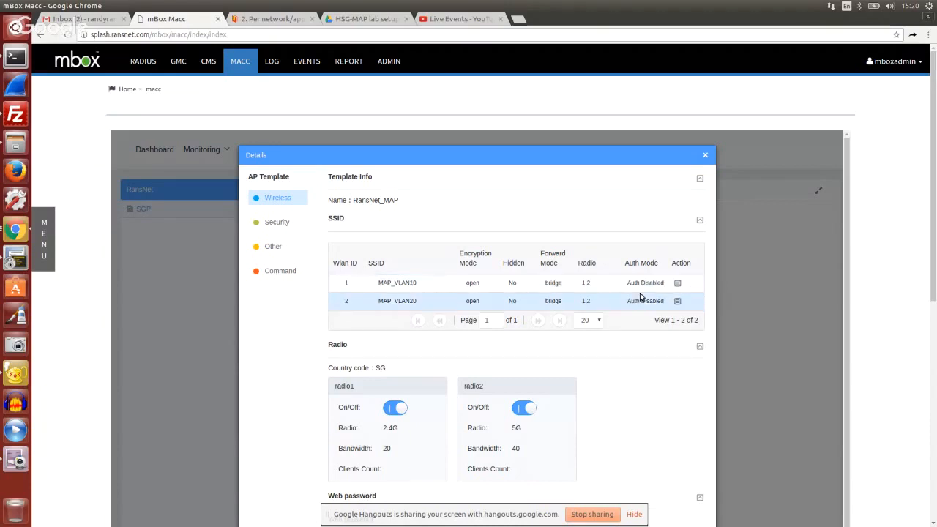
# Review the RansNet_MAP template's details, close them, and save the template assignment
pyautogui.scroll(-1, 419, 290)
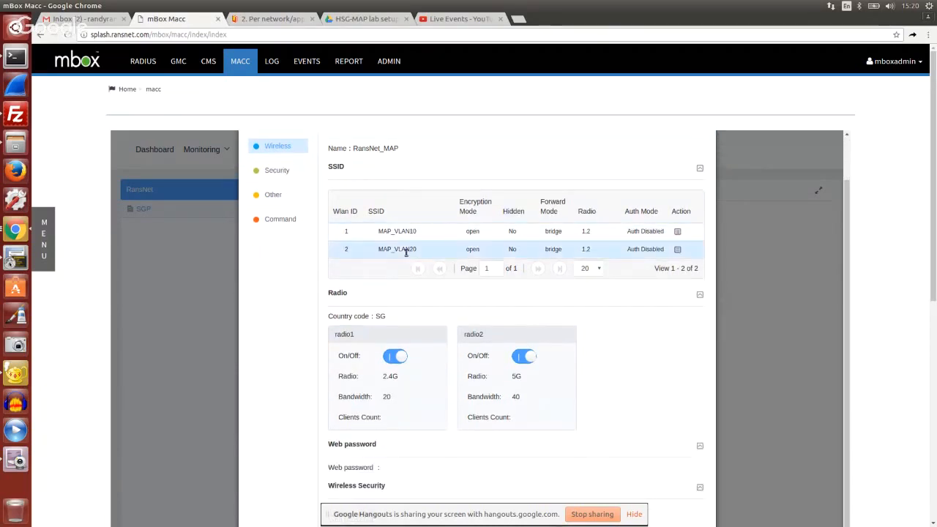
pyautogui.scroll(-10, 445, 242)
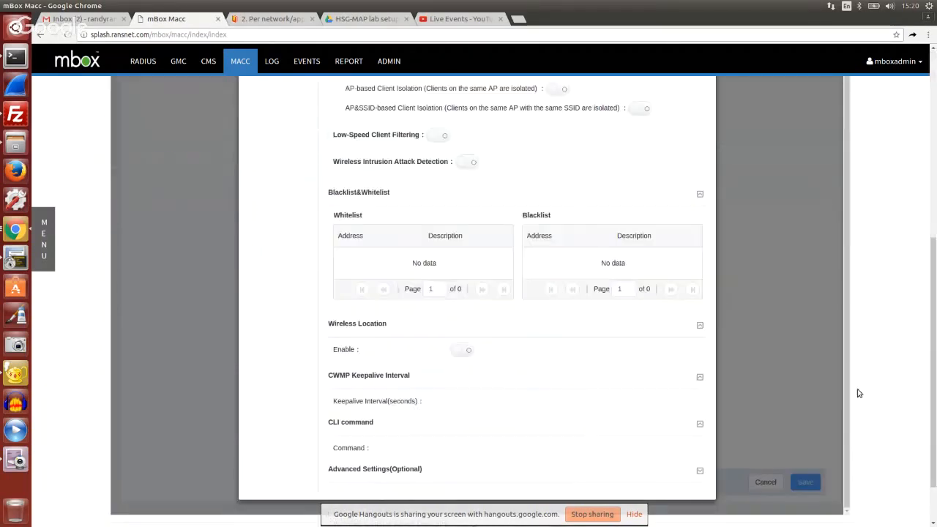
pyautogui.scroll(10, 762, 314)
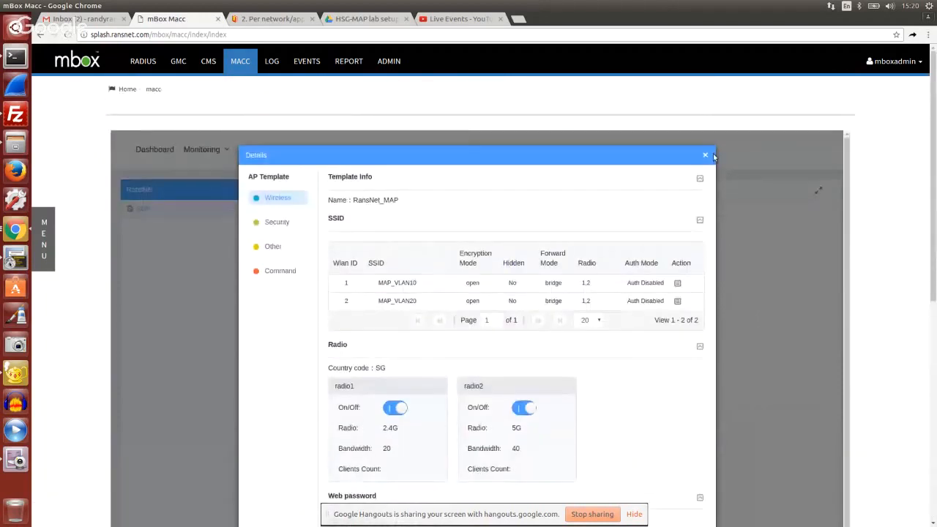
pyautogui.click(705, 157)
pyautogui.scroll(-5, 850, 314)
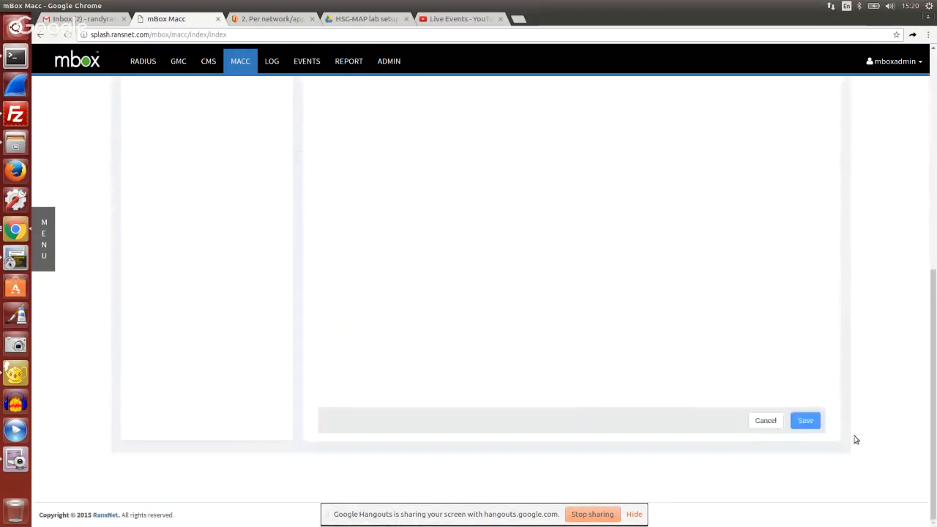
pyautogui.click(805, 421)
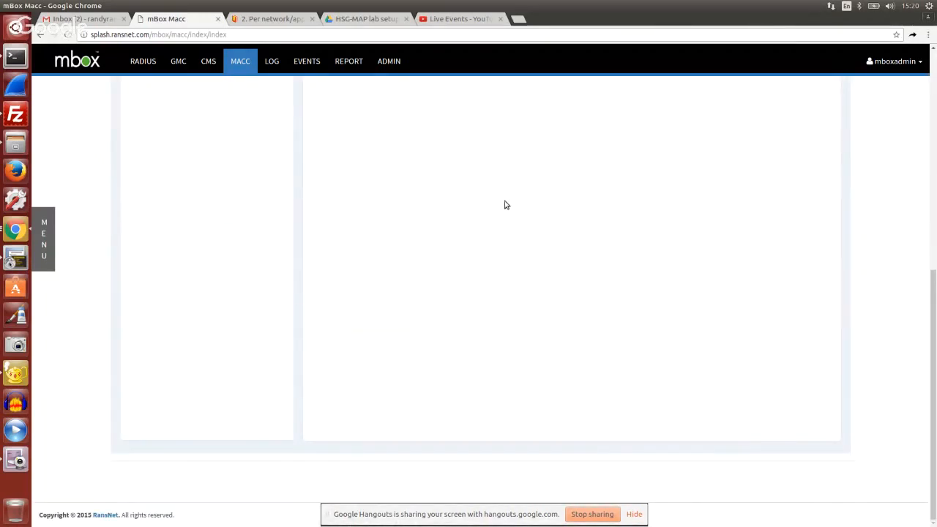
# Go to the MACC configuration templates and open the RansNet_MAP AP template for editing
pyautogui.scroll(10, 454, 175)
pyautogui.moveTo(322, 153)
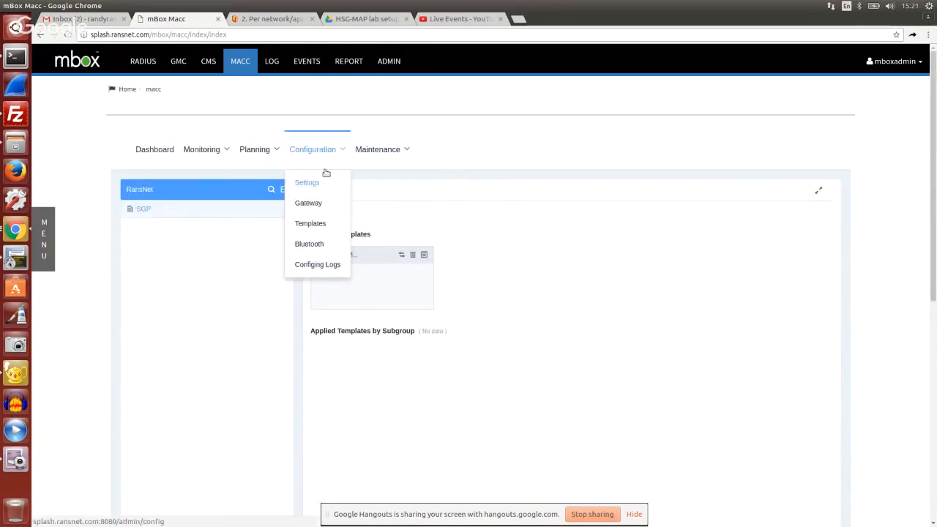
pyautogui.click(321, 226)
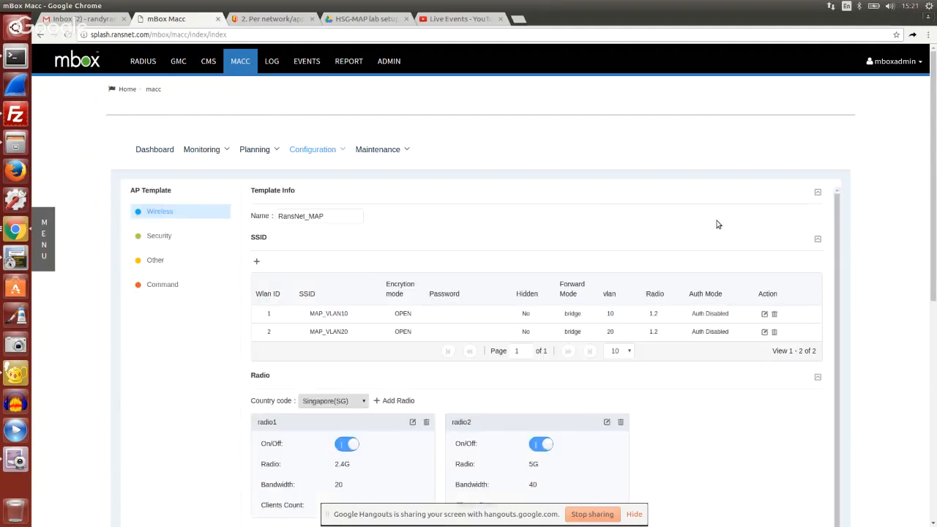
# Examine the MAP_VLAN10 SSID settings in the RansNet_MAP template, cancel the edit, and look over the radio and wireless security settings
pyautogui.scroll(-1, 715, 222)
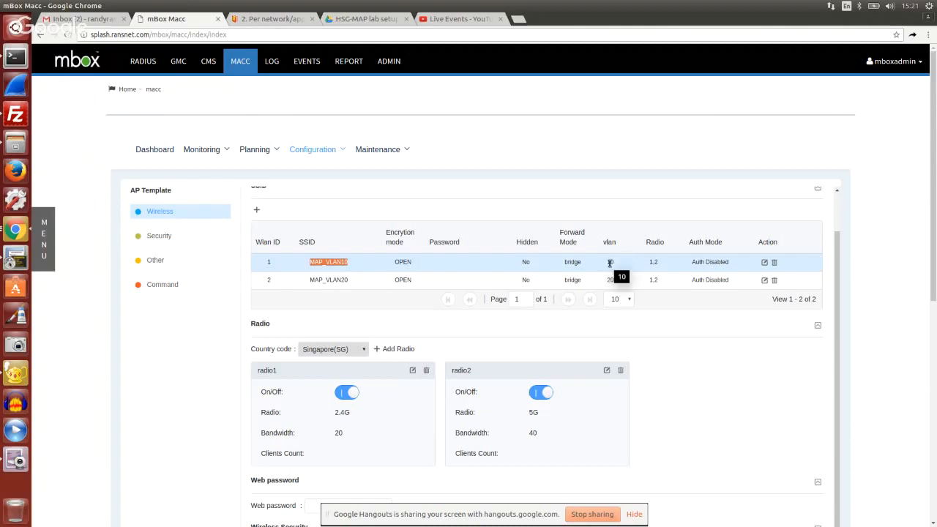
pyautogui.click(765, 262)
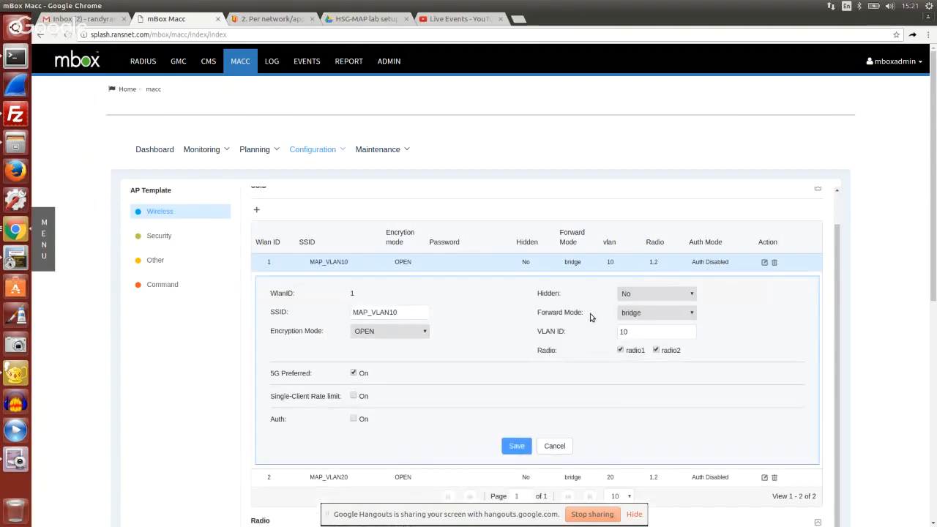
pyautogui.click(555, 449)
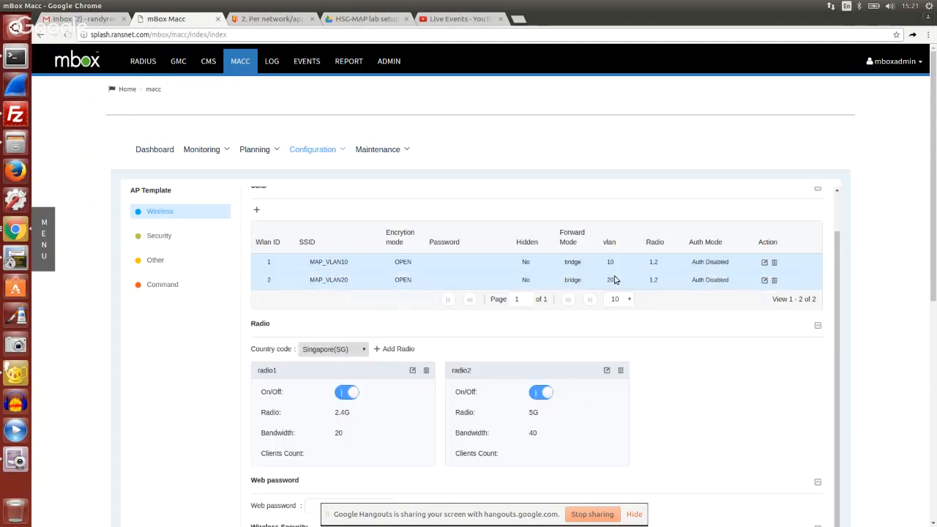
pyautogui.scroll(-3, 616, 278)
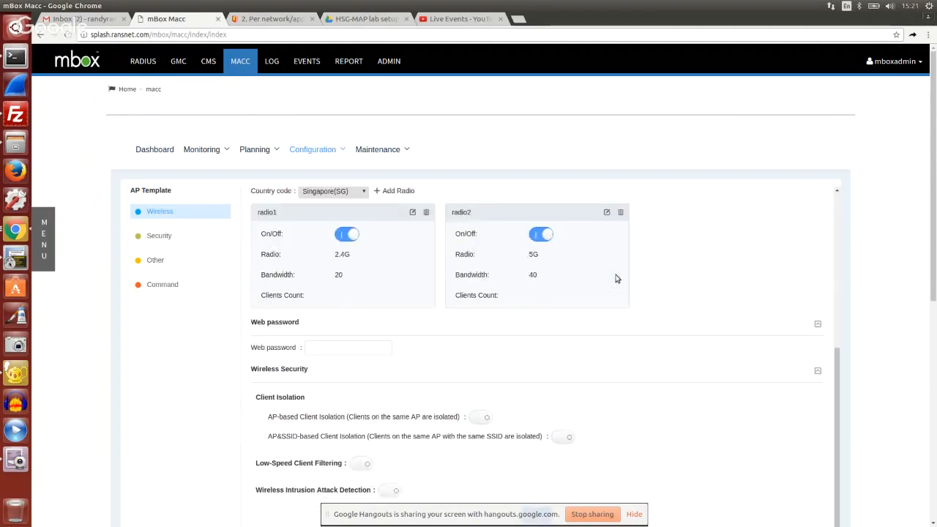
pyautogui.scroll(5, 616, 278)
# Open the monitored devices list in MACC and check the MAP-130L access point's config status
pyautogui.moveTo(208, 152)
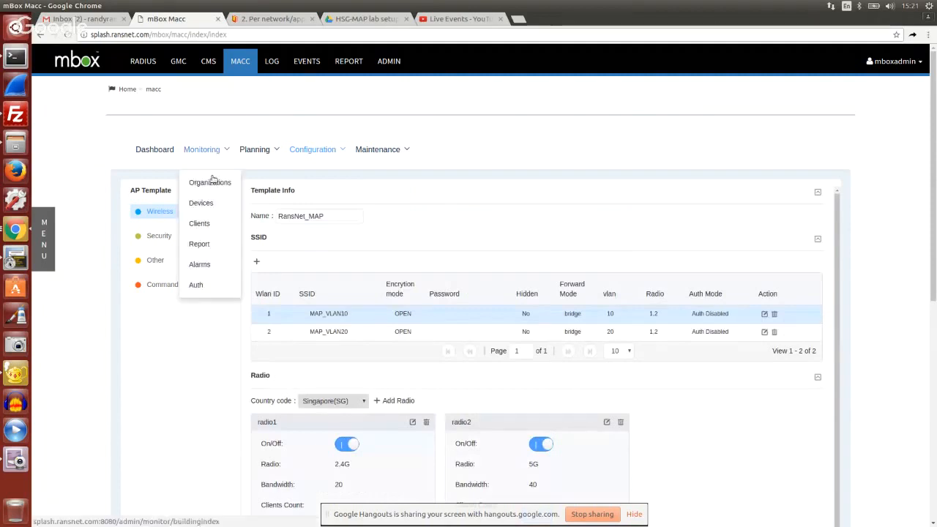
pyautogui.click(219, 205)
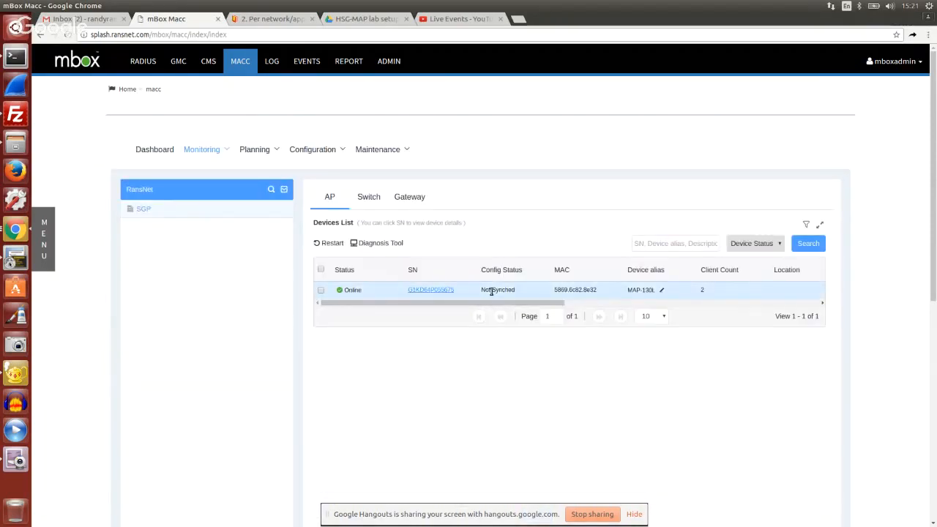
pyautogui.moveTo(488, 290); pyautogui.dragTo(496, 290)
# Open the MACC configuration logs and inspect the AP's execution list for the SGP Save operation, closing it when done
pyautogui.moveTo(305, 151)
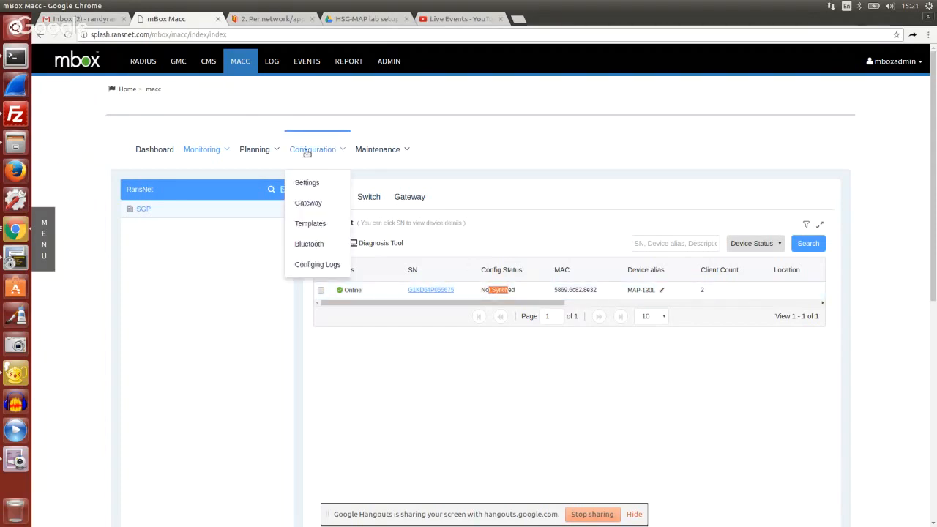
pyautogui.click(319, 266)
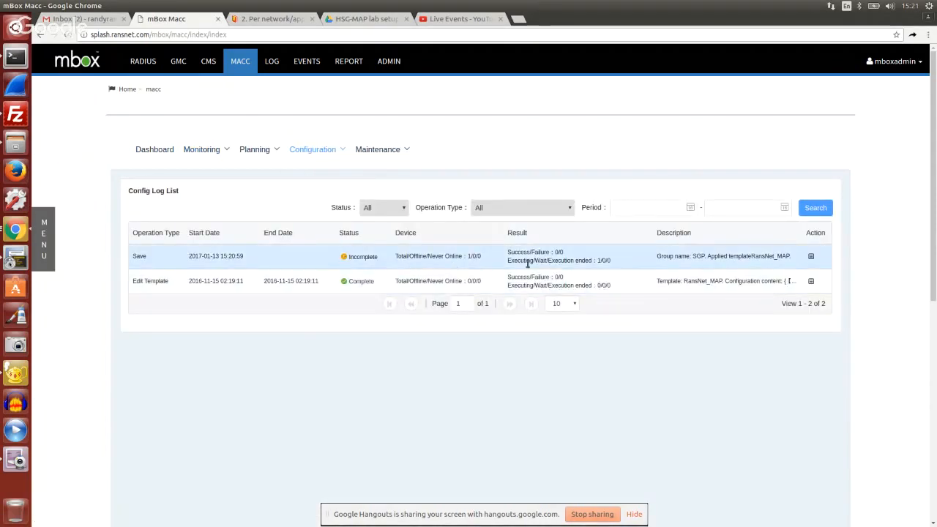
pyautogui.click(810, 256)
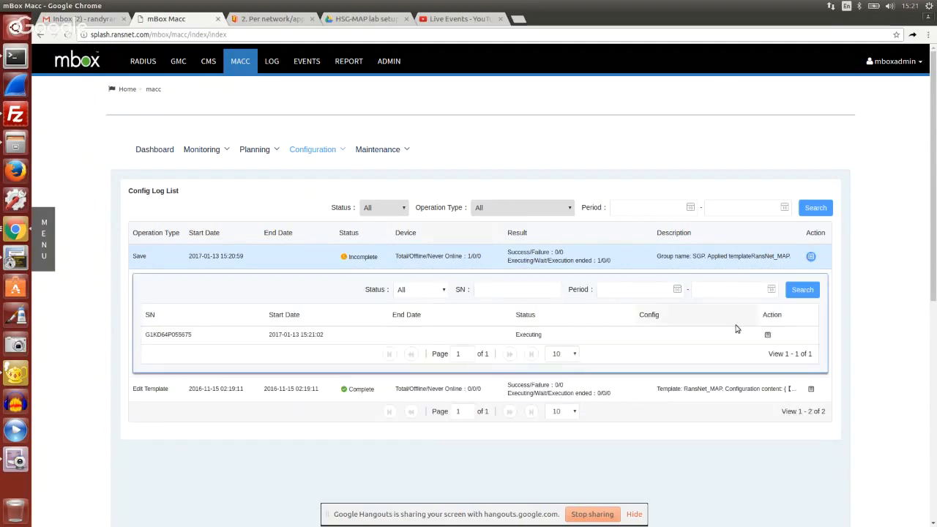
pyautogui.click(768, 335)
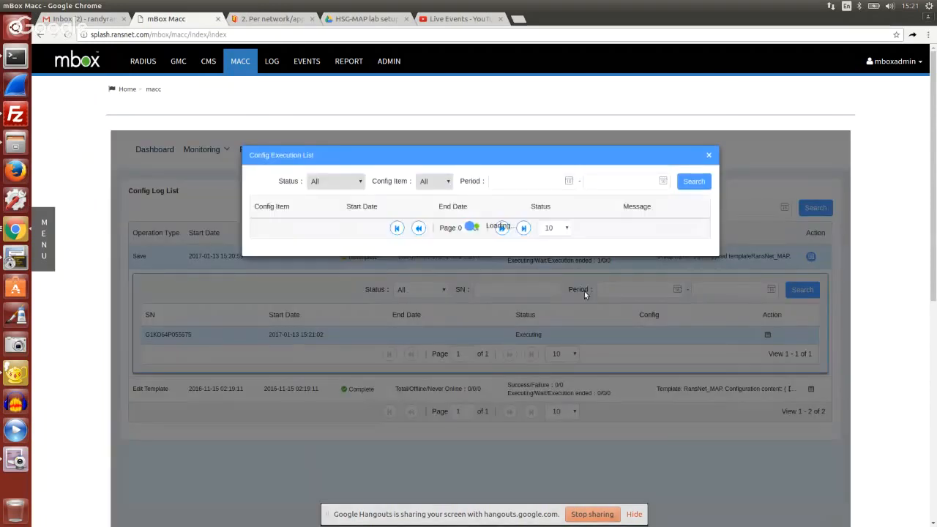
pyautogui.click(689, 183)
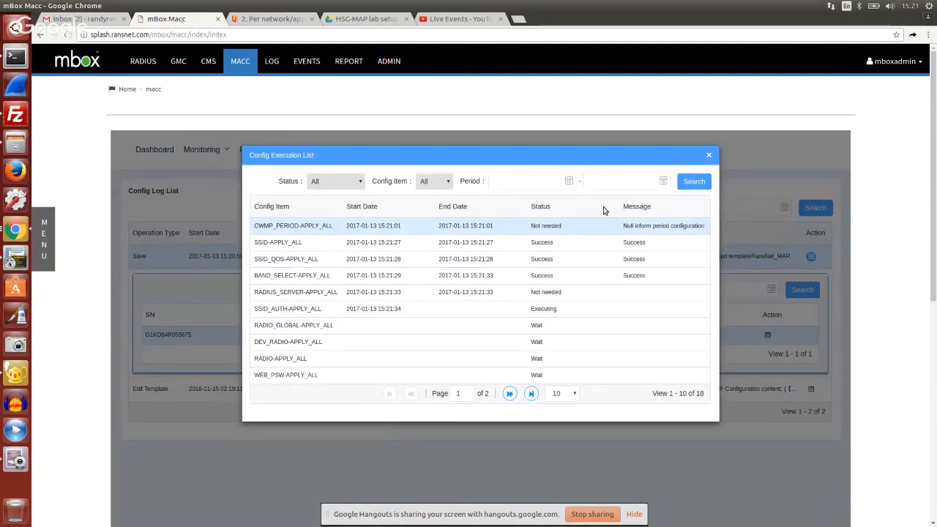
pyautogui.click(709, 155)
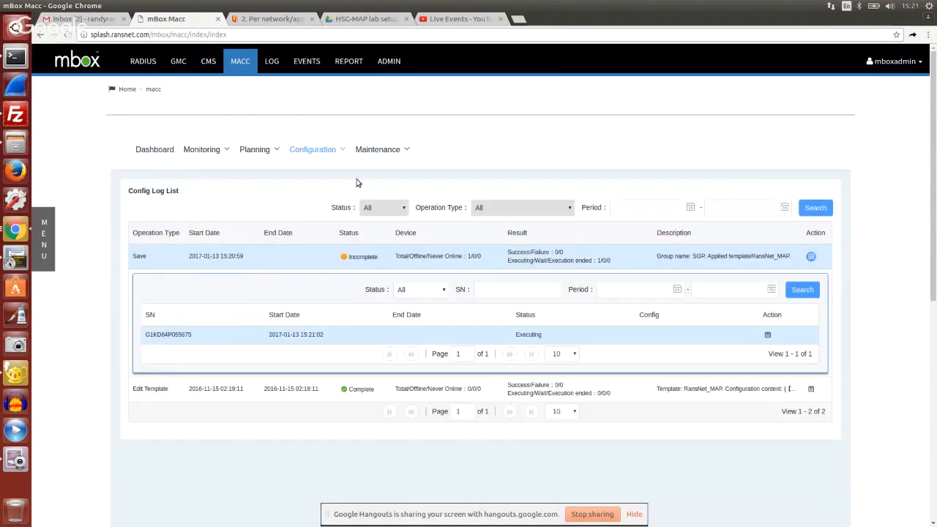
# Reopen the MACC monitored devices list and switch to Cheese to look at the hardware on camera
pyautogui.moveTo(195, 159)
pyautogui.click(208, 207)
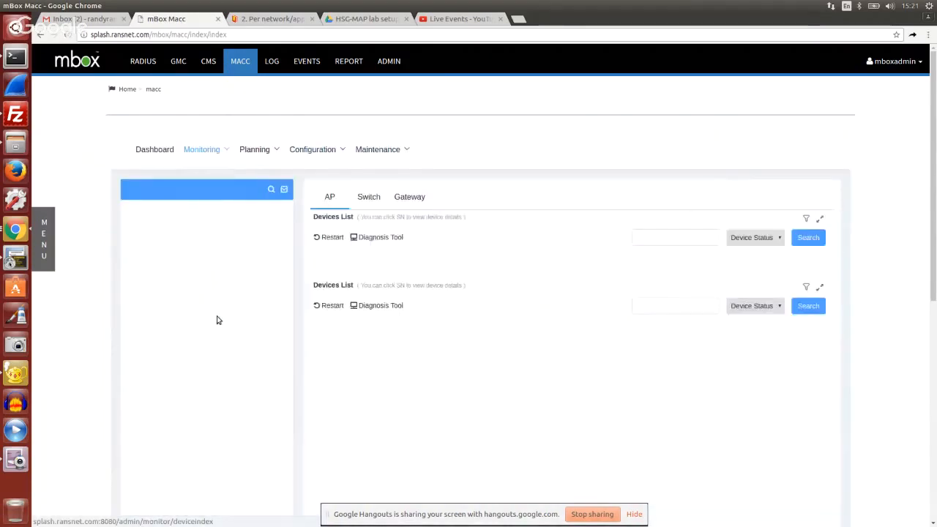
pyautogui.click(19, 460)
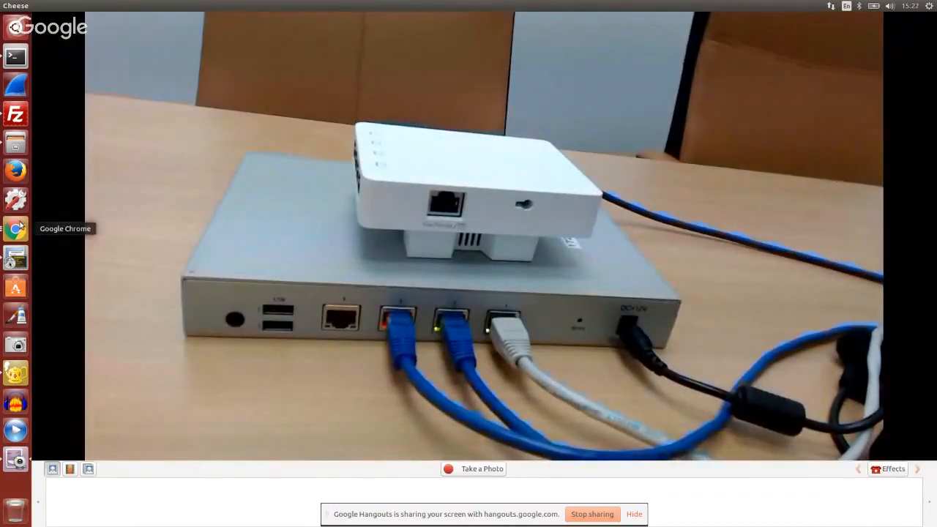
# Switch back to Chrome and reload the monitored devices list to check the MAP-130L's config synchronization
pyautogui.hotkey('alt', 'Tab')
pyautogui.hotkey('alt', 'Tab')
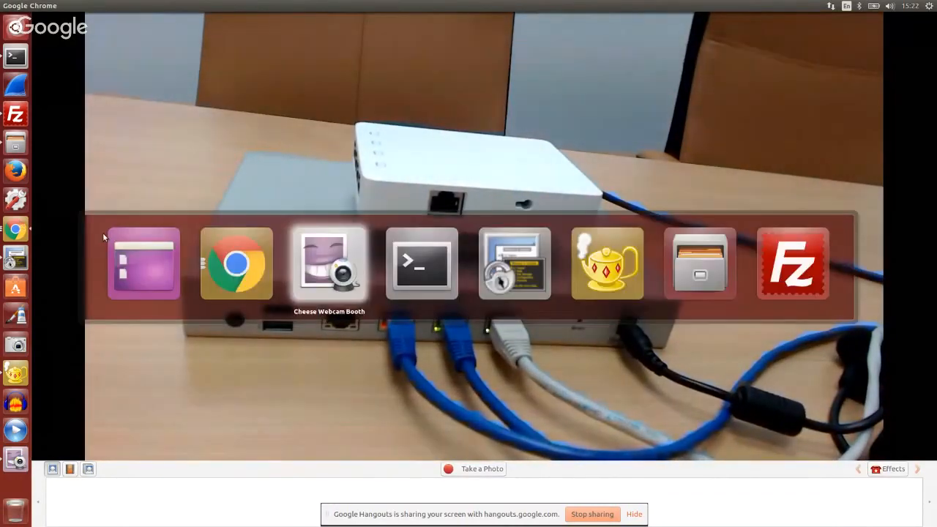
pyautogui.hotkey('alt', 'Tab')
pyautogui.hotkey('alt', 'Tab')
pyautogui.hotkey('alt', 'Tab')
pyautogui.hotkey('alt', 'Tab')
pyautogui.hotkey('alt', 'Tab')
pyautogui.hotkey('alt', 'Tab')
pyautogui.hotkey('alt', 'Tab')
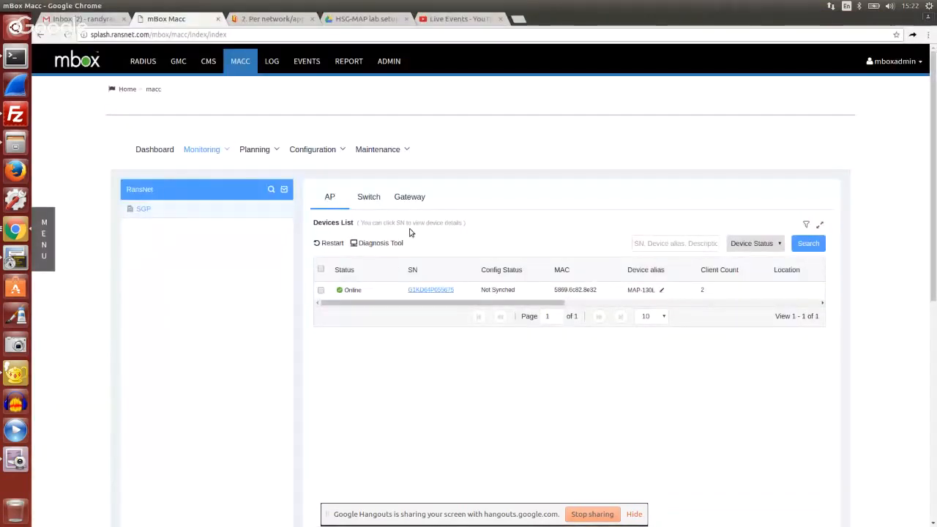
pyautogui.click(208, 148)
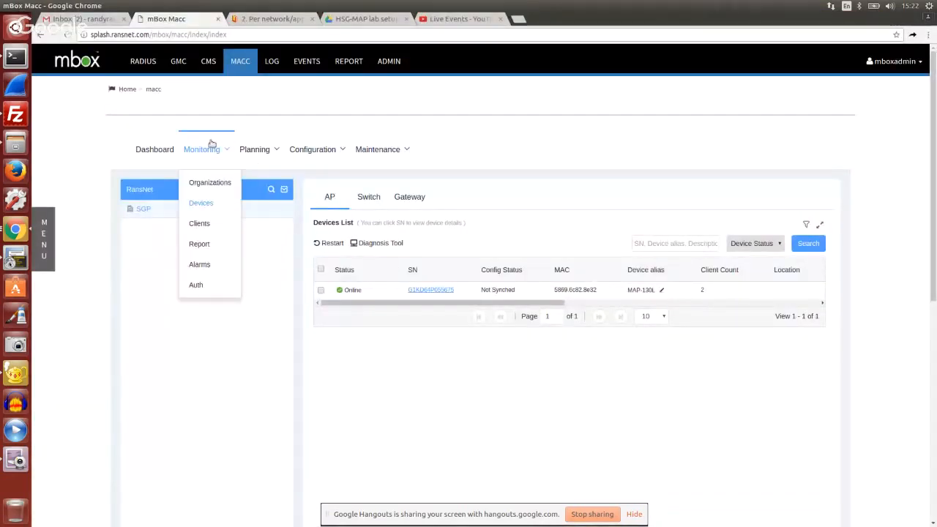
pyautogui.click(215, 198)
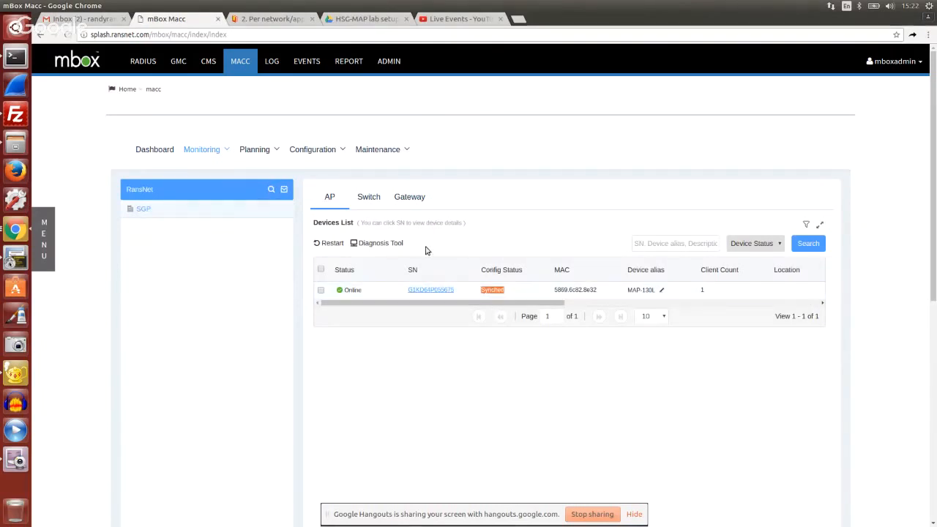
# Switch to the terminal, exit the MAP-130L session, and display the mbox running configuration through to its end
pyautogui.click(11, 55)
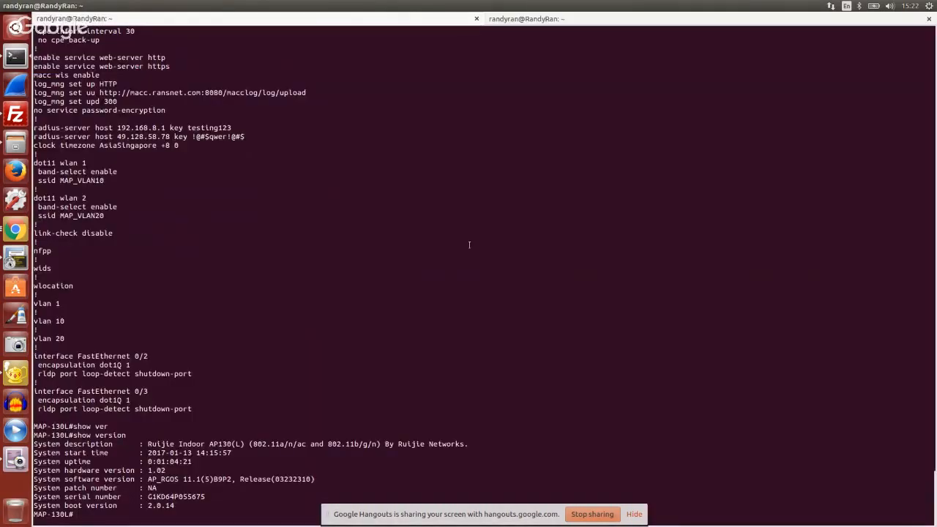
pyautogui.press('Return')
pyautogui.write('c')
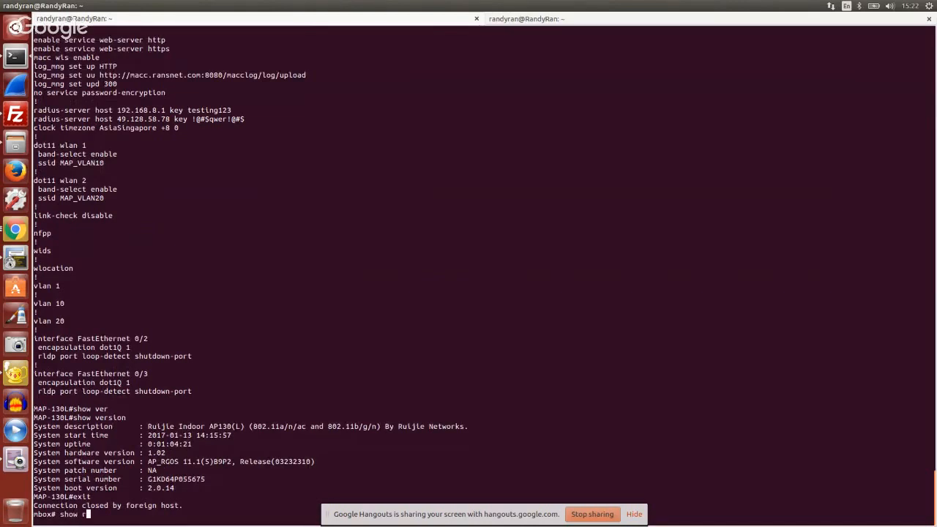
pyautogui.write('how r')
pyautogui.press('Return')
pyautogui.press('Return')
pyautogui.press('Return')
pyautogui.press('Return')
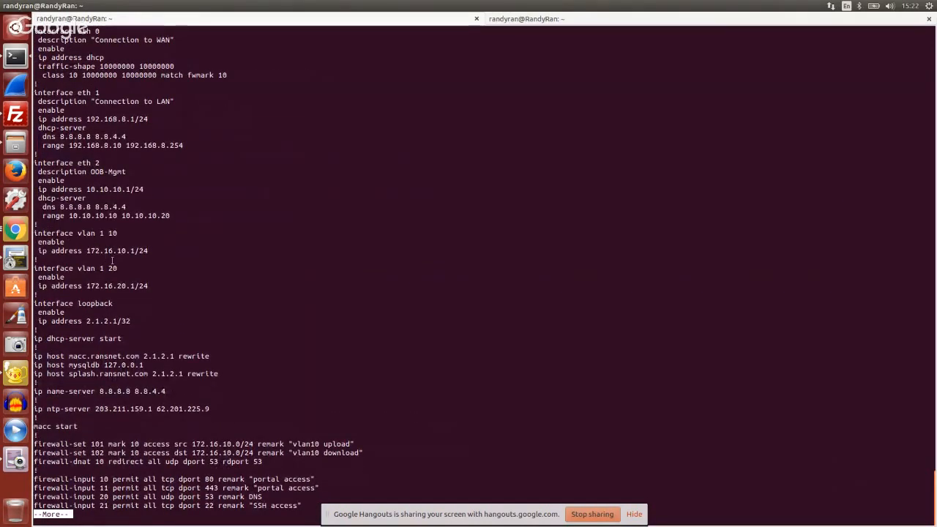
pyautogui.press('space')
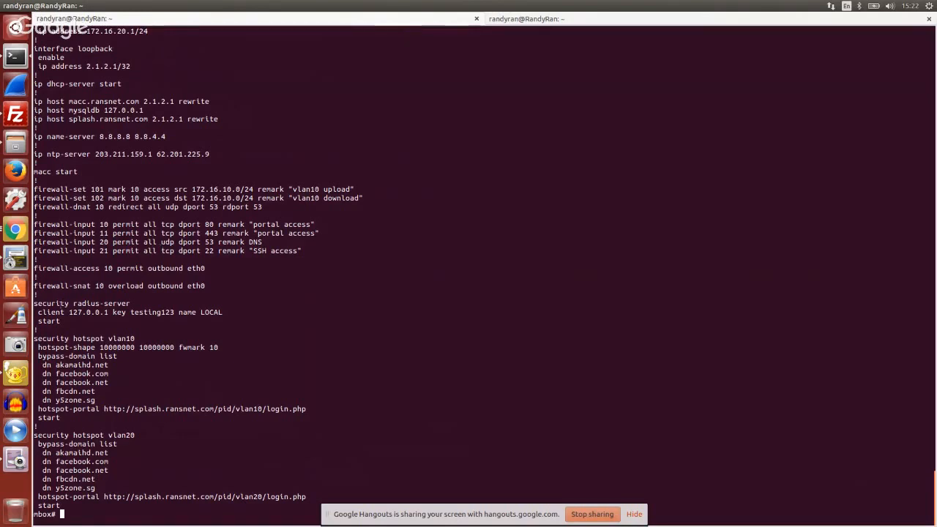
# Switch to Chrome, open the CMS captive portals list, and preview the vlan10 portal's login page before closing it
pyautogui.click(15, 233)
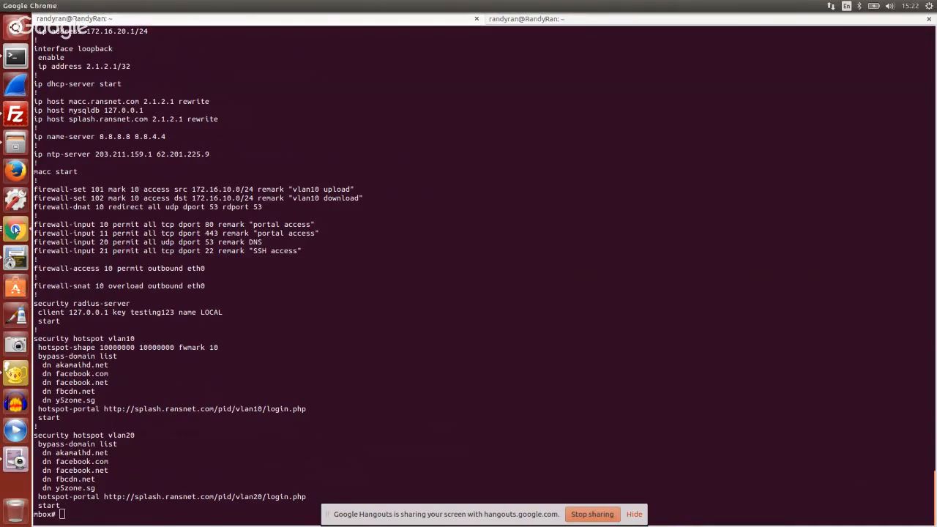
pyautogui.click(346, 301)
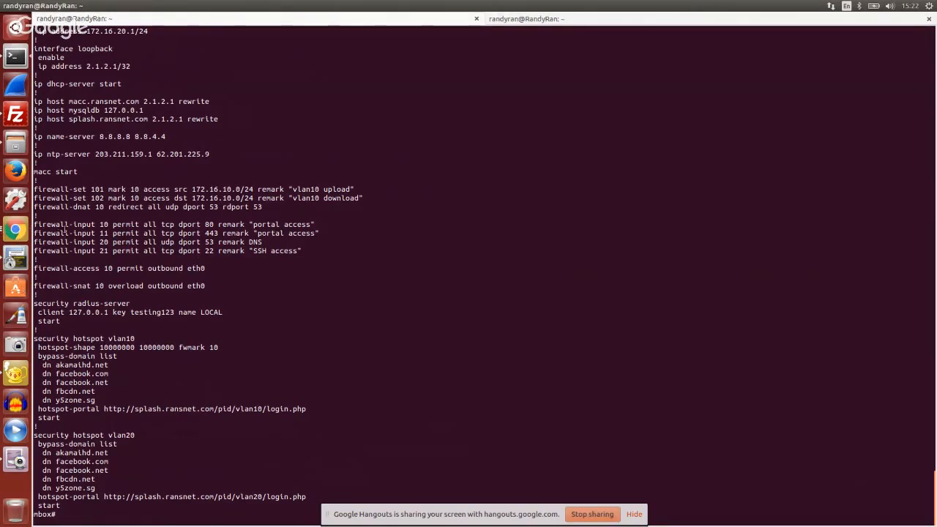
pyautogui.hotkey('alt', 'Tab')
pyautogui.hotkey('alt', 'Tab')
pyautogui.hotkey('alt', 'Tab')
pyautogui.hotkey('alt', 'Tab')
pyautogui.hotkey('alt', 'Tab')
pyautogui.hotkey('alt', 'Tab')
pyautogui.hotkey('alt', 'Tab')
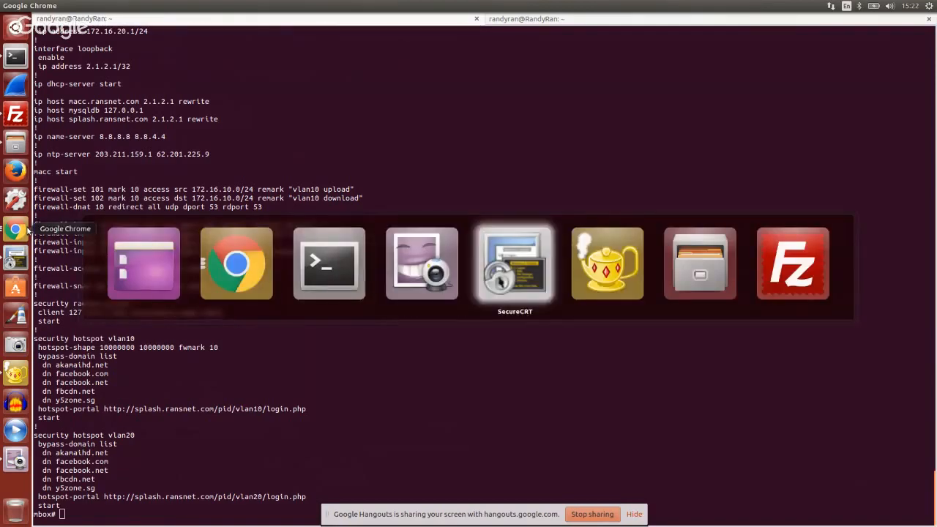
pyautogui.hotkey('alt', 'Tab')
pyautogui.hotkey('alt', 'Tab')
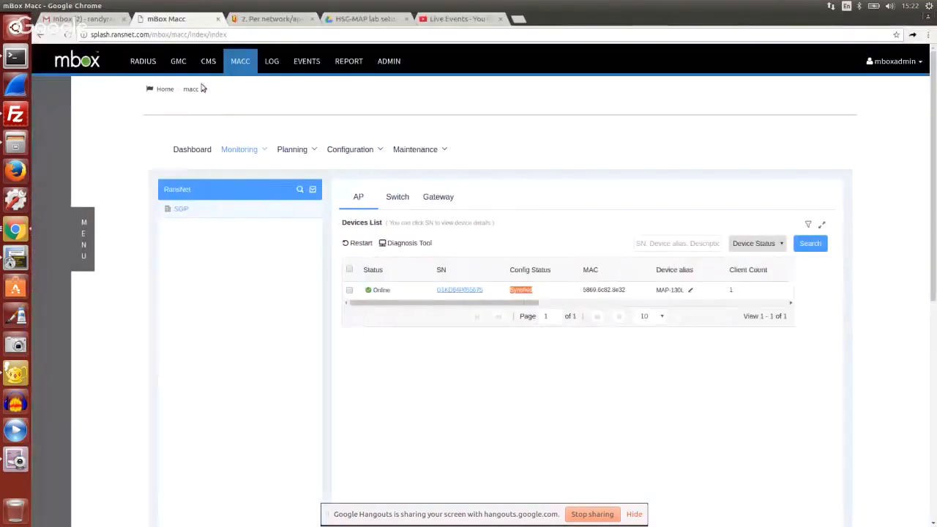
pyautogui.click(214, 65)
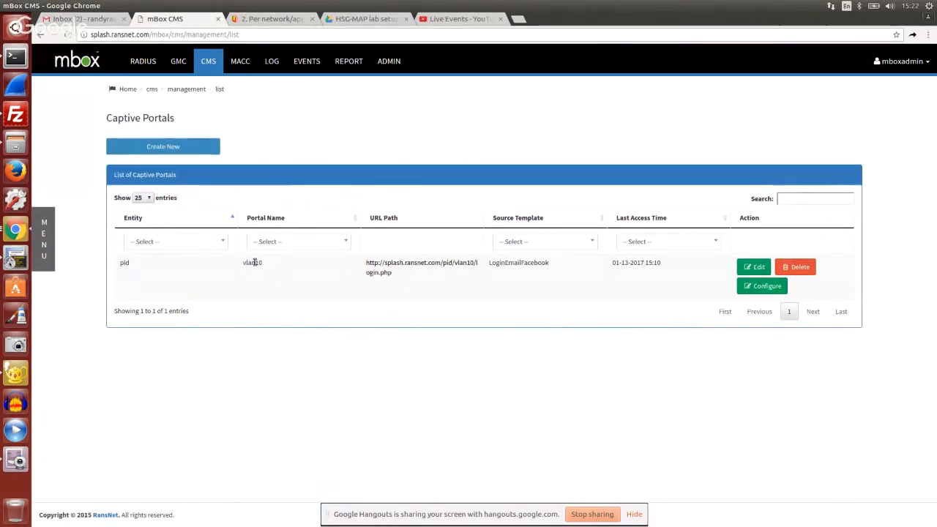
pyautogui.click(403, 268)
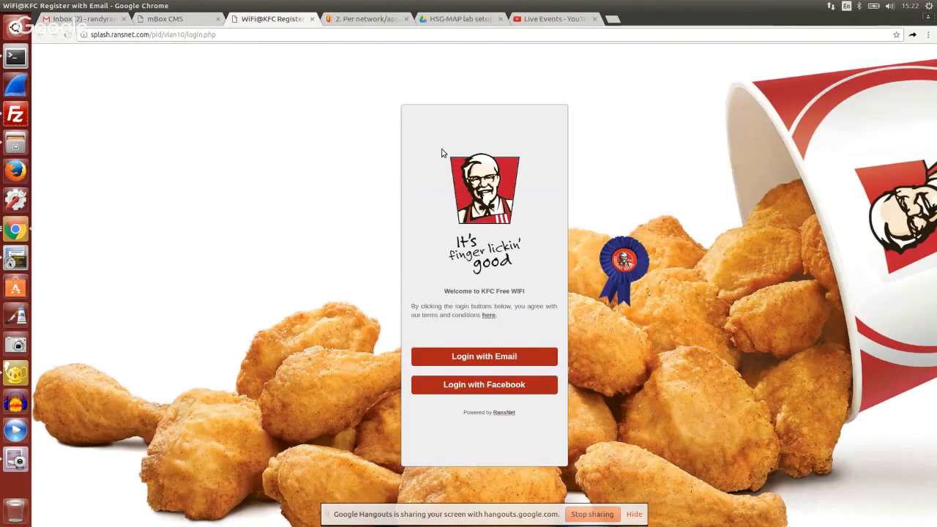
pyautogui.click(311, 19)
# Return to the terminal and highlight the vlan10 hotspot-portal URL line in the running configuration
pyautogui.hotkey('alt', 'Tab')
pyautogui.hotkey('alt', 'Tab')
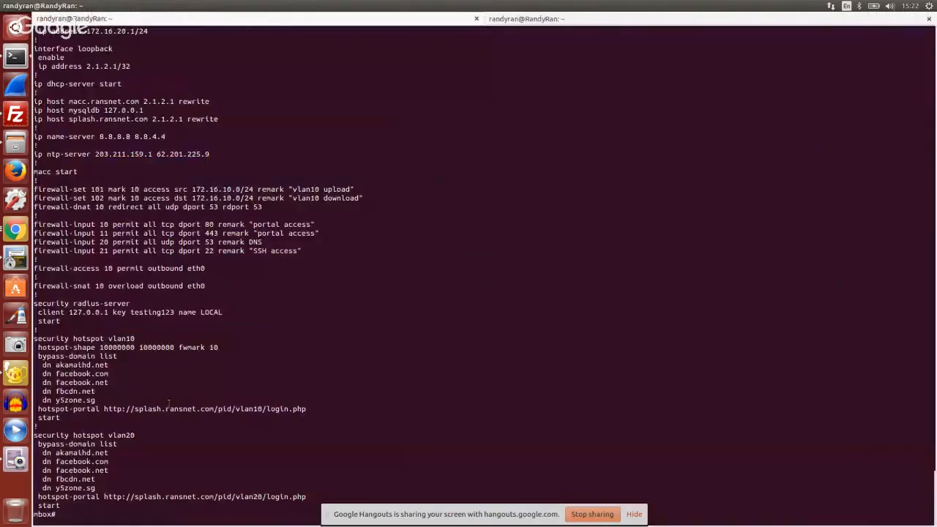
pyautogui.moveTo(308, 409); pyautogui.dragTo(42, 410)
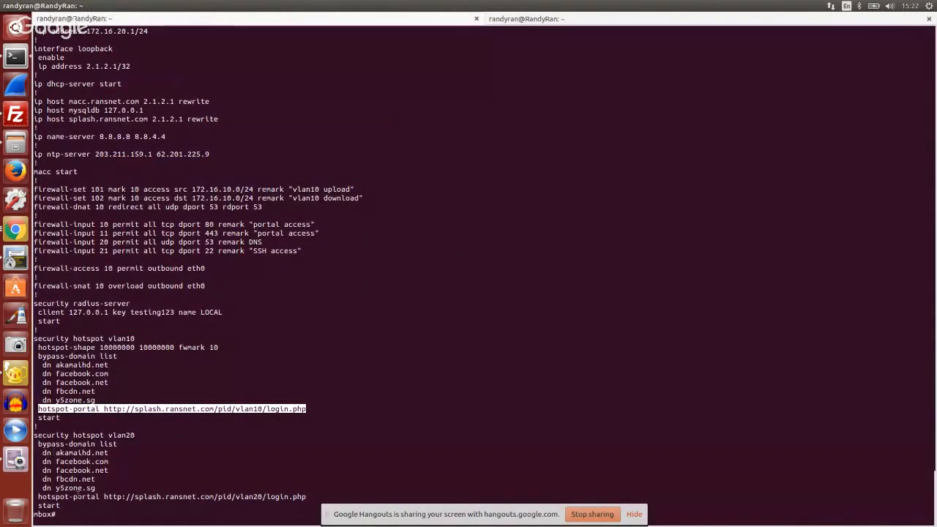
pyautogui.click(429, 290)
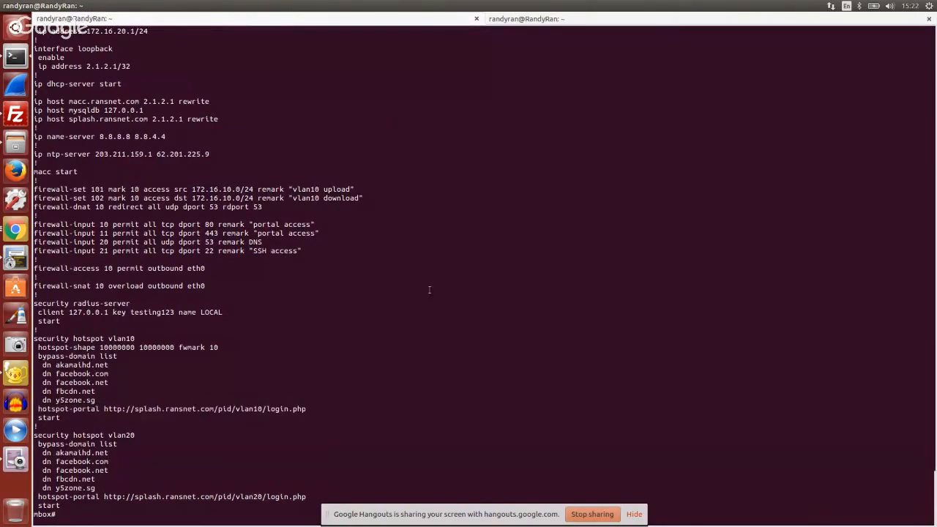
# Run "show security hotspot" on the mbox to check the status of the hotspot service and its VLANs
pyautogui.press('Return')
pyautogui.write('show we')
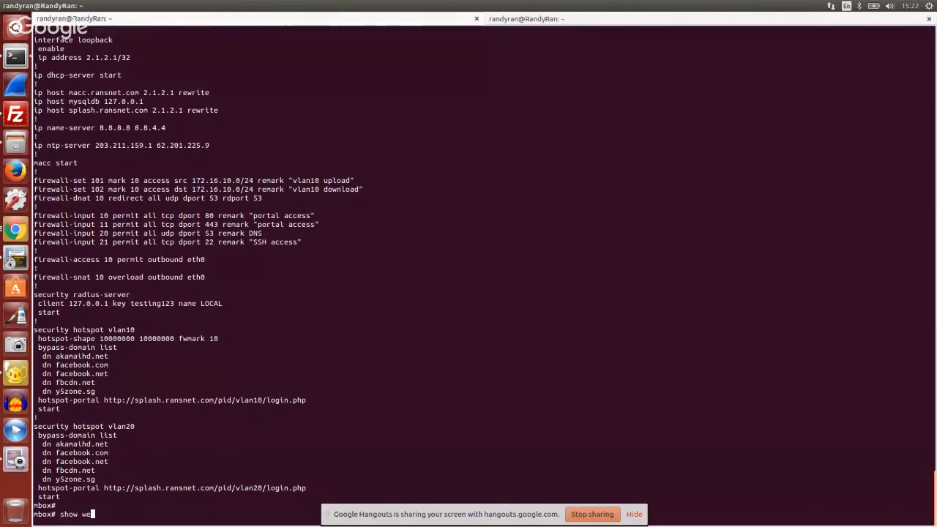
pyautogui.write('c')
pyautogui.press('BackSpace')
pyautogui.write('security hotspot')
pyautogui.press('Return')
pyautogui.press('Return')
pyautogui.press('Return')
pyautogui.press('Return')
pyautogui.press('Return')
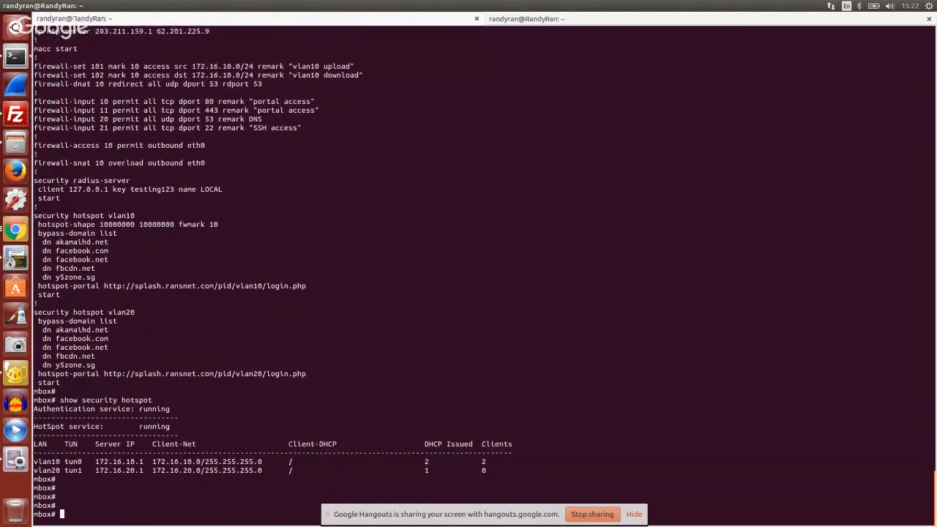
pyautogui.press('Return')
pyautogui.press('Return')
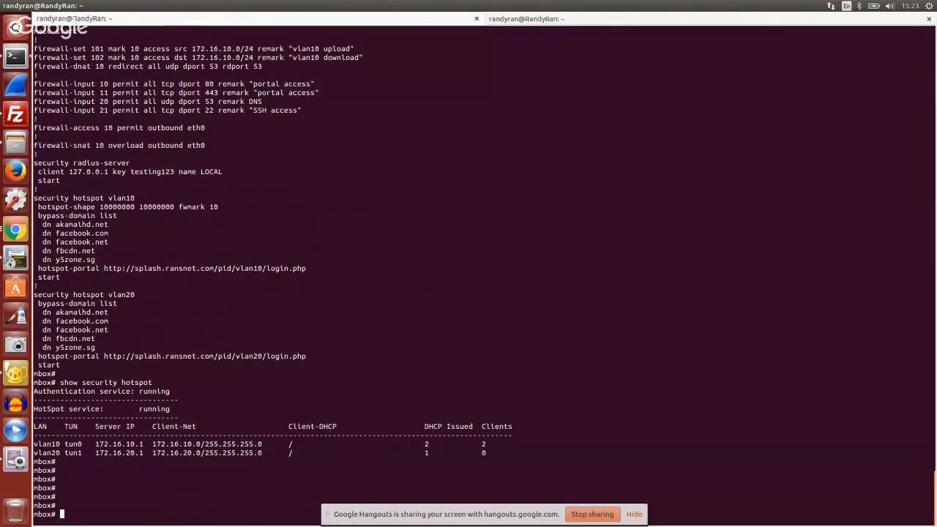
# Run "show security hotspot clients" on the mbox to list the clients connected on each hotspot VLAN
pyautogui.press('Up')
pyautogui.write('clients')
pyautogui.press('Return')
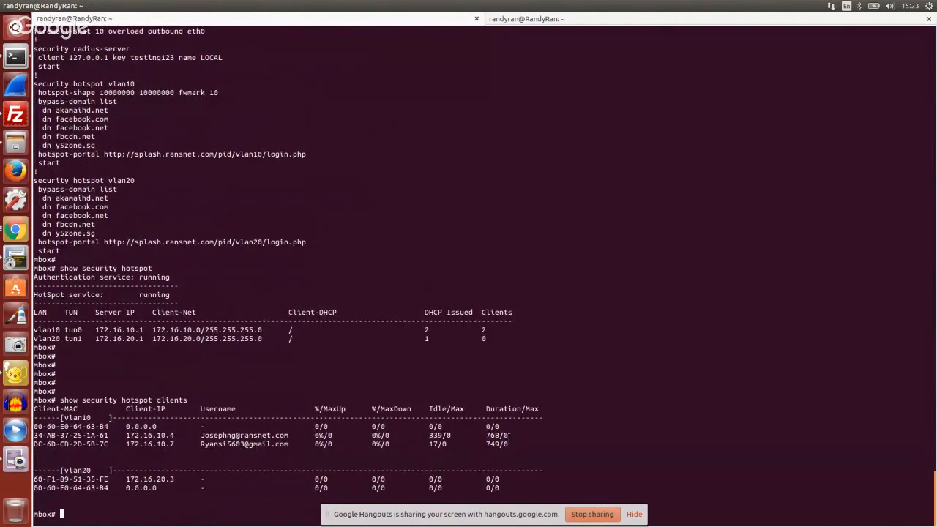
# Highlight the two logged-in vlan10 client rows in the hotspot client list, and switch to the mBox CMS page in Chrome
pyautogui.moveTo(508, 445); pyautogui.dragTo(30, 438)
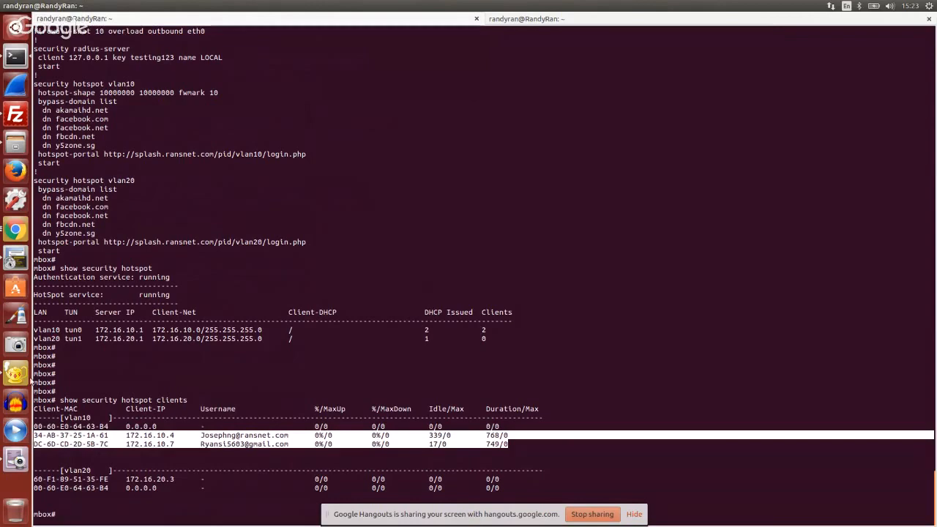
pyautogui.hotkey('alt', 'Tab')
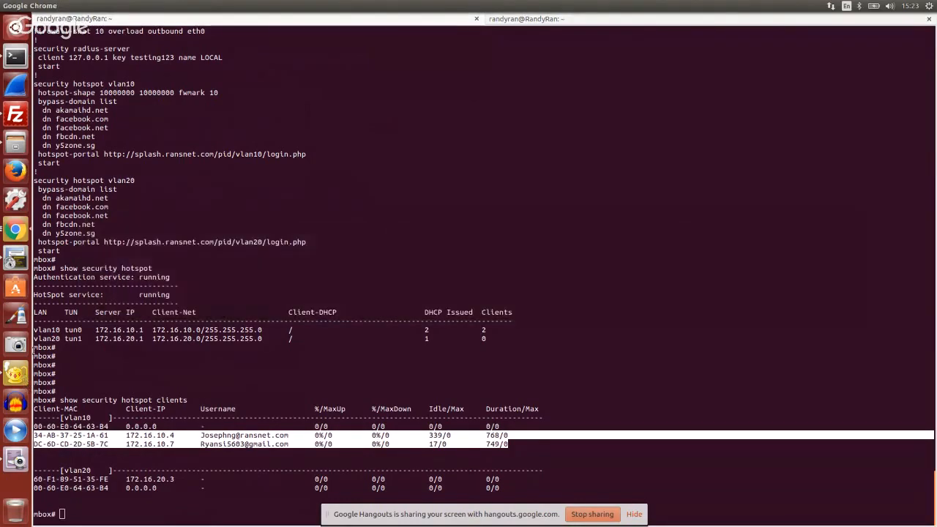
pyautogui.hotkey('alt', 'Tab')
pyautogui.hotkey('alt', 'Tab')
pyautogui.hotkey('alt', 'Tab')
pyautogui.hotkey('alt', 'Tab')
pyautogui.hotkey('alt', 'Tab')
pyautogui.hotkey('alt', 'Tab')
pyautogui.hotkey('alt', 'Tab')
pyautogui.hotkey('alt', 'Tab')
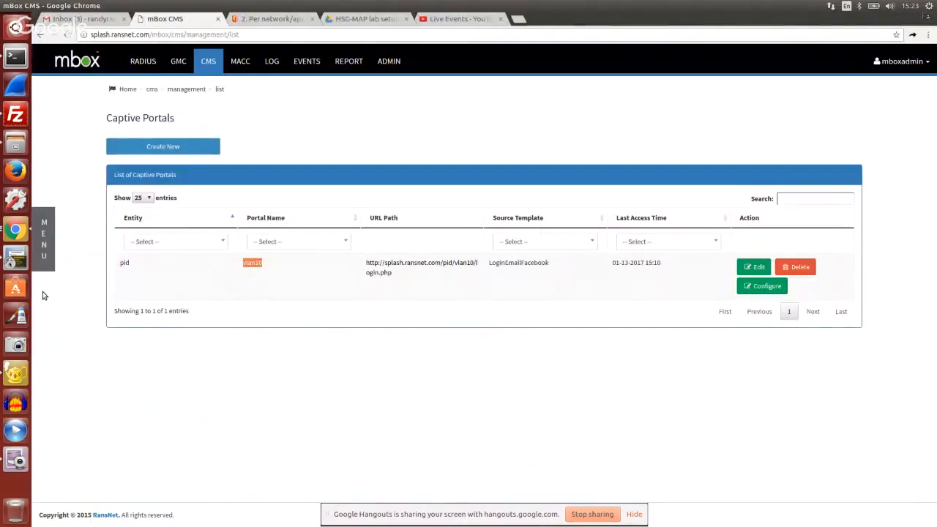
# Open the RADIUS Online Users analytics report to check the connected hotspot users
pyautogui.click(142, 61)
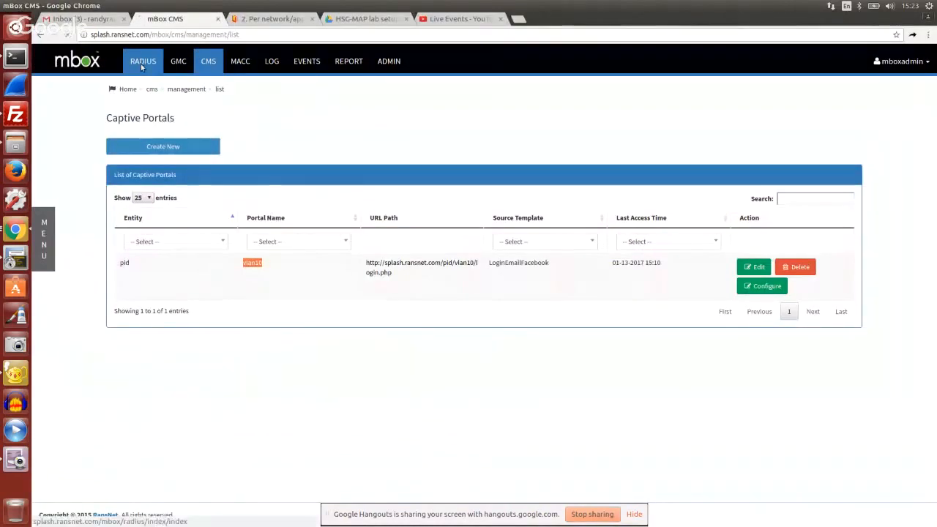
pyautogui.click(52, 232)
pyautogui.click(64, 148)
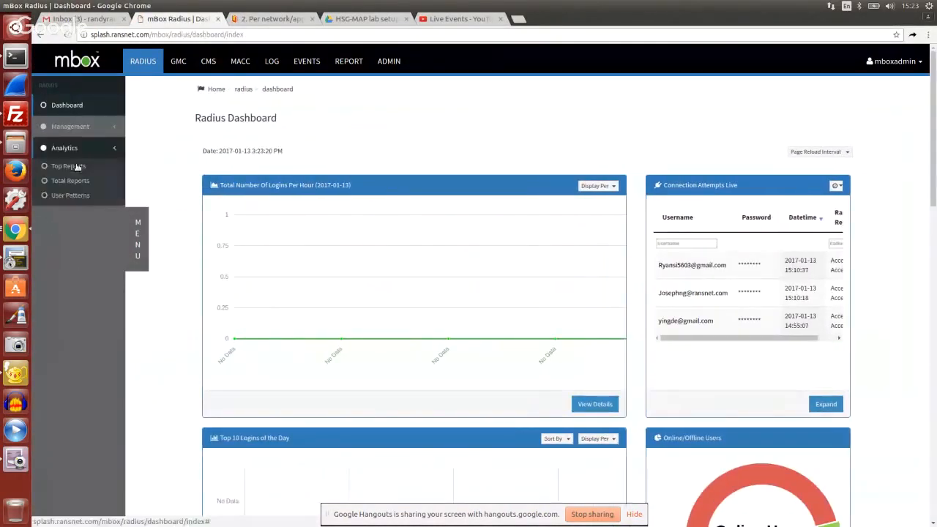
pyautogui.click(69, 225)
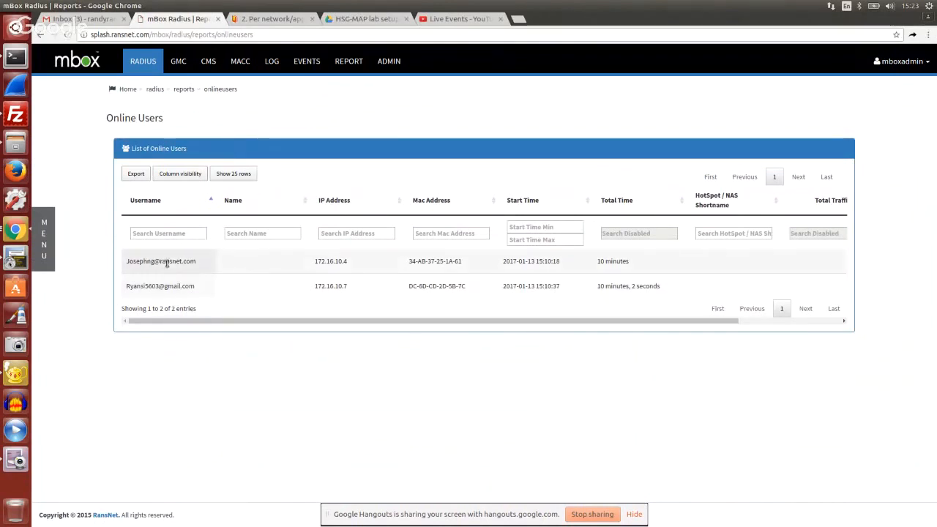
# Open the RADIUS management Profiles list, followed by the Users list, to check the registered accounts and their profiles
pyautogui.click(53, 230)
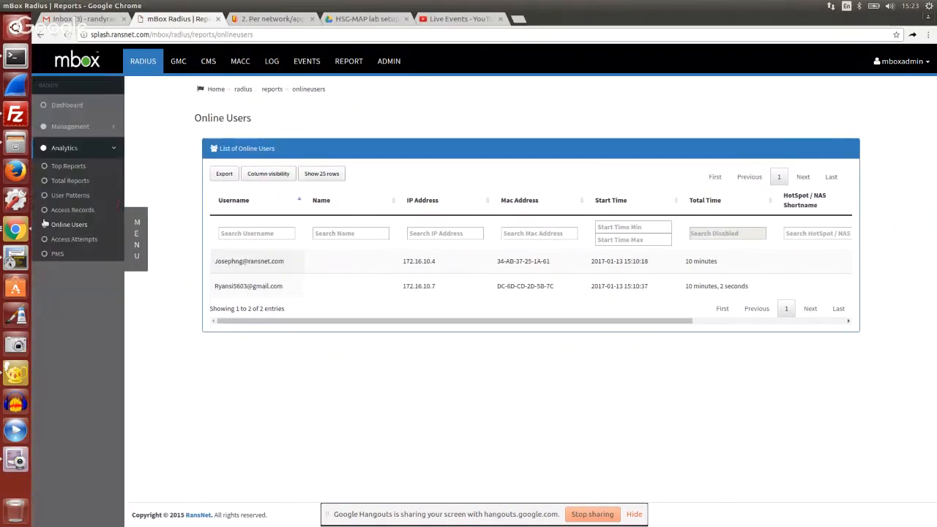
pyautogui.click(71, 129)
pyautogui.click(61, 174)
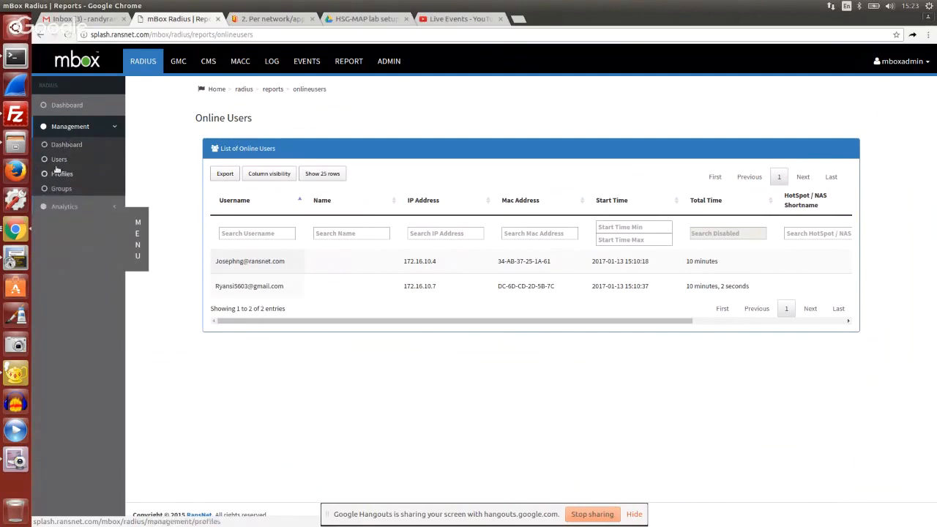
pyautogui.click(49, 237)
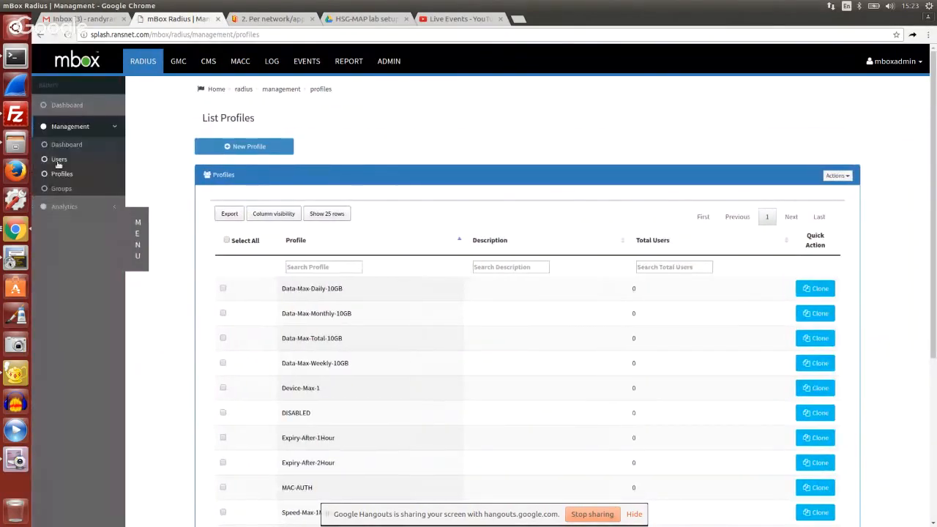
pyautogui.click(58, 161)
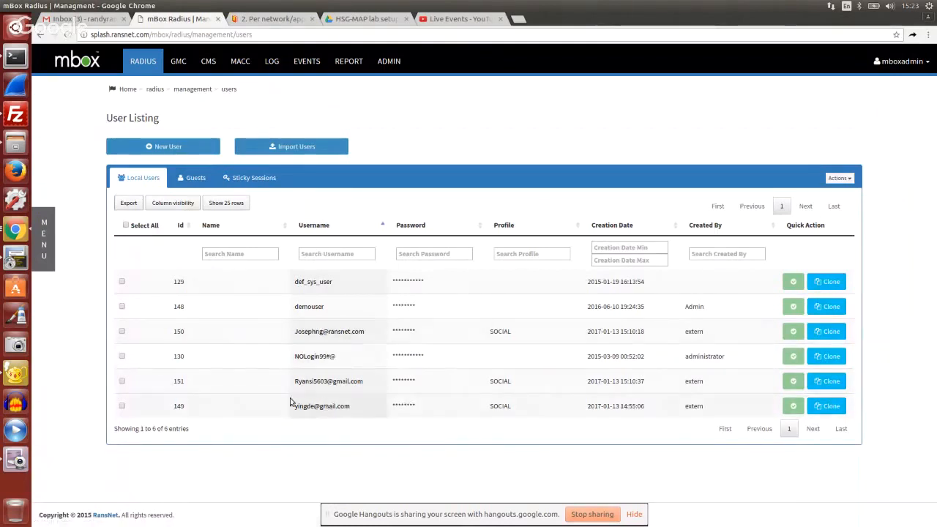
# Return to the RADIUS Online Users report
pyautogui.click(49, 232)
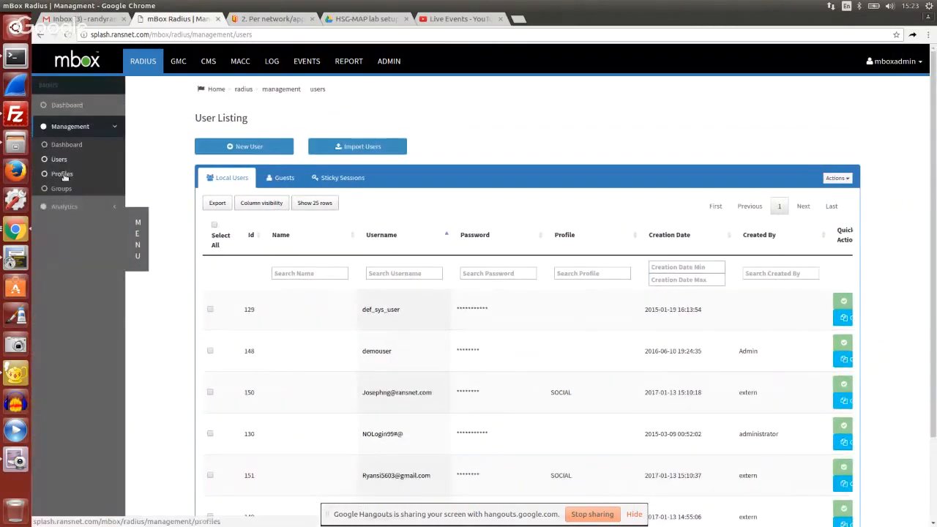
pyautogui.click(65, 206)
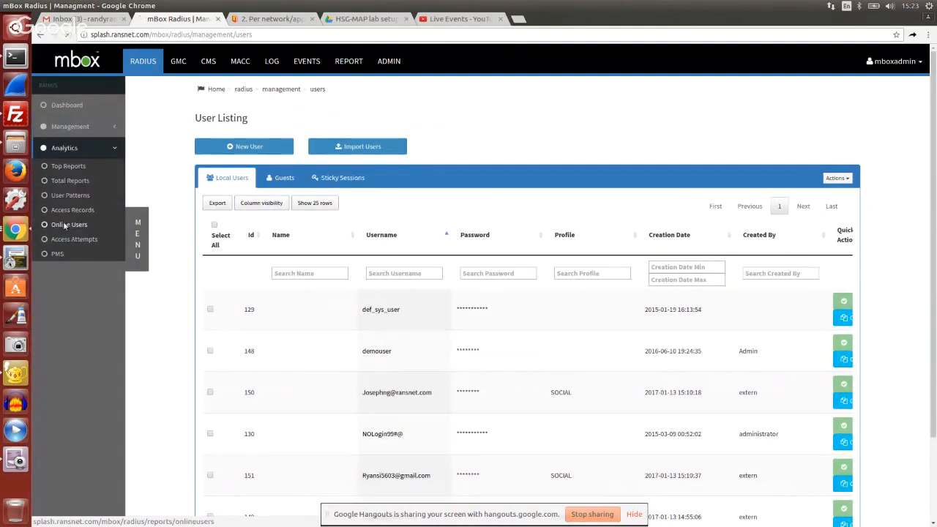
pyautogui.click(65, 225)
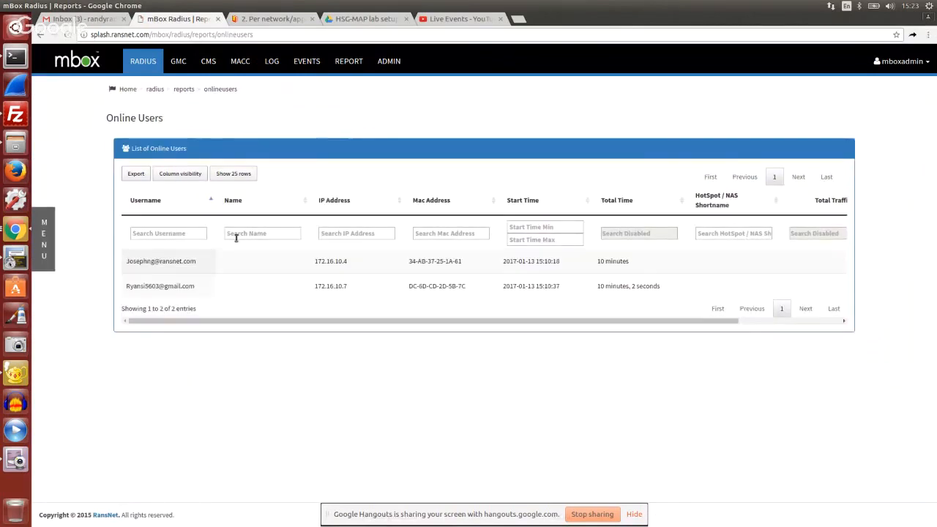
# View the phone's camera feed in Cheese, and return to Chrome to reload the RADIUS Online Users report
pyautogui.click(18, 459)
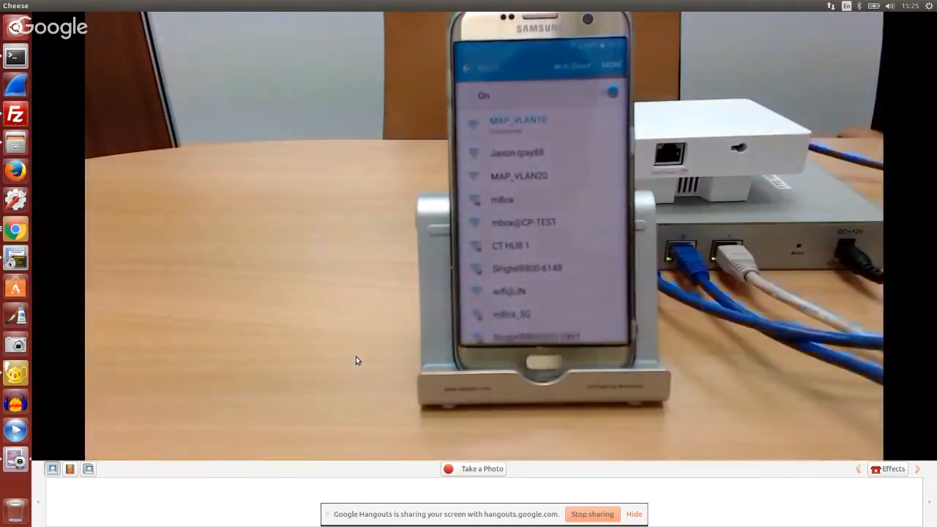
pyautogui.click(22, 232)
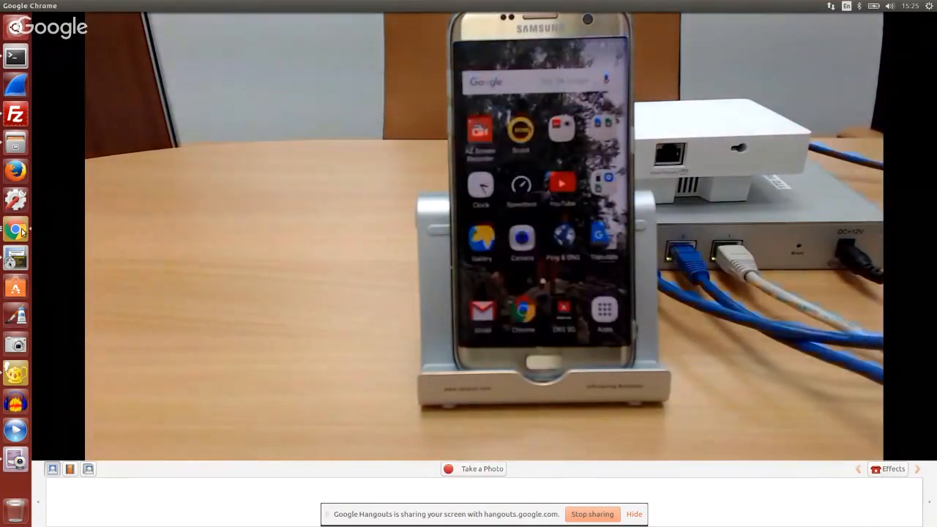
pyautogui.hotkey('alt', 'Tab')
pyautogui.hotkey('alt', 'Tab')
pyautogui.hotkey('alt', 'Tab')
pyautogui.hotkey('alt', 'Tab')
pyautogui.hotkey('alt', 'Tab')
pyautogui.hotkey('alt', 'Tab')
pyautogui.hotkey('alt', 'Tab')
pyautogui.hotkey('alt', 'Tab')
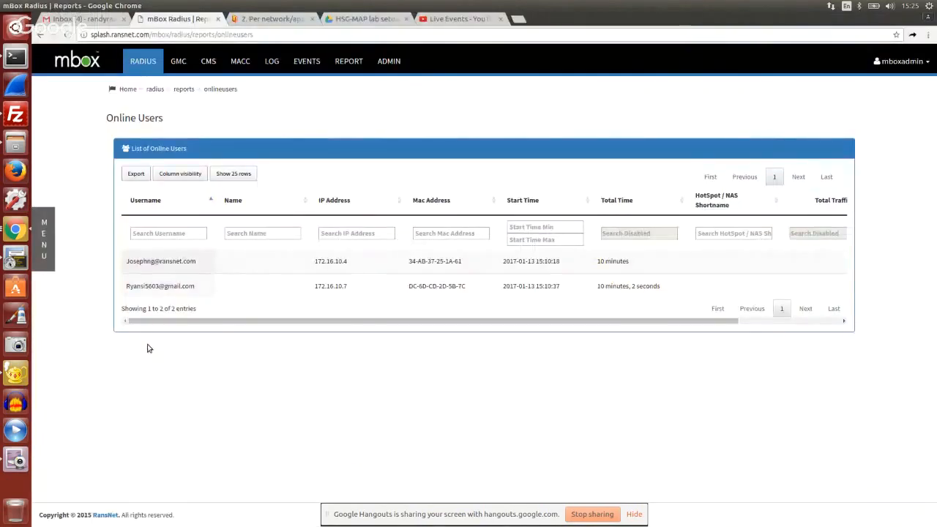
pyautogui.click(56, 226)
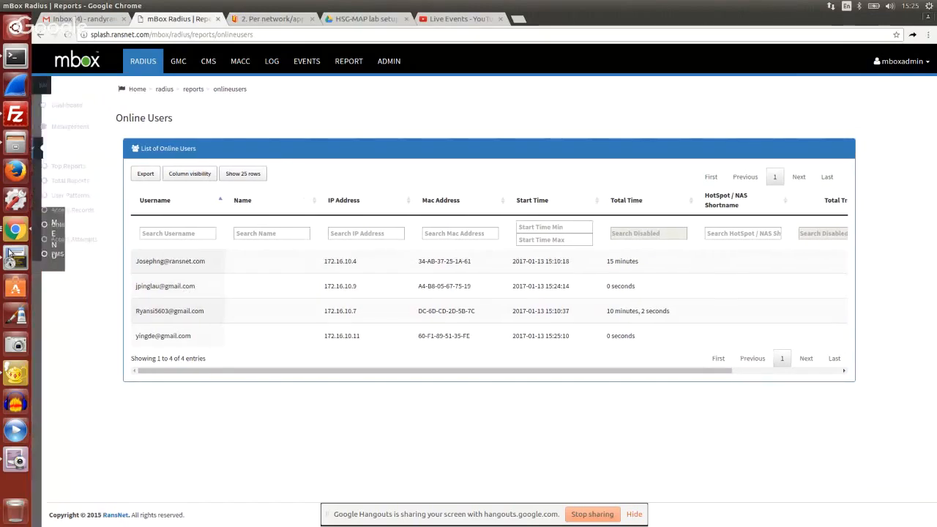
# Switch to the terminal and run "show security hotspot" and "show security hotspot clients" to recheck the connected clients
pyautogui.click(16, 57)
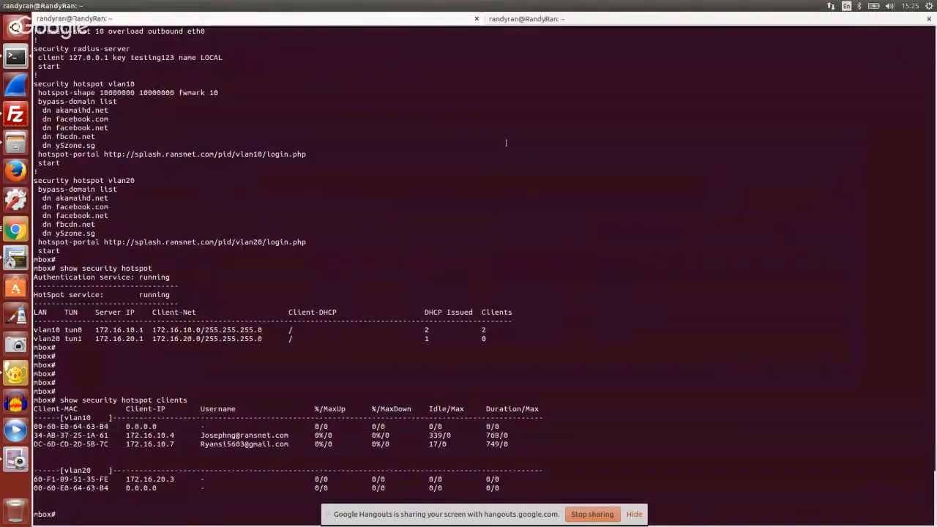
pyautogui.write('show security hotspot')
pyautogui.press('Return')
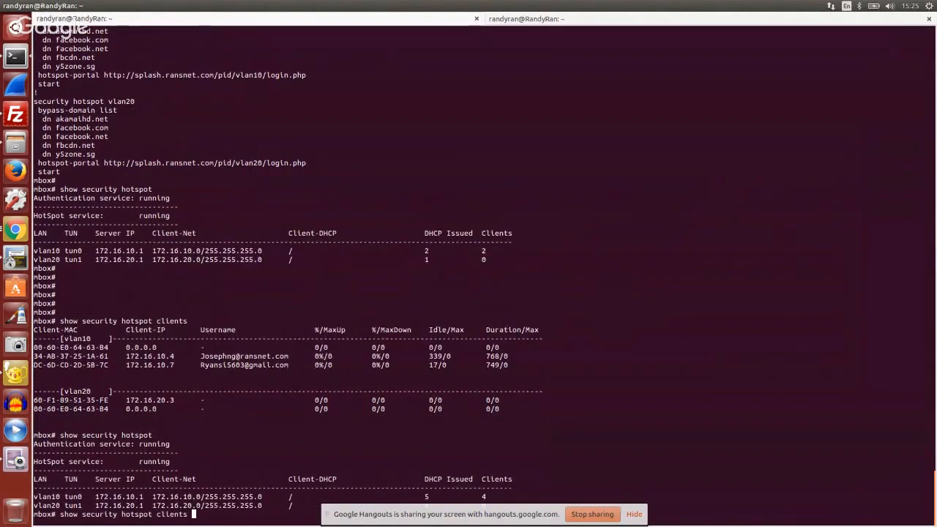
pyautogui.press('Return')
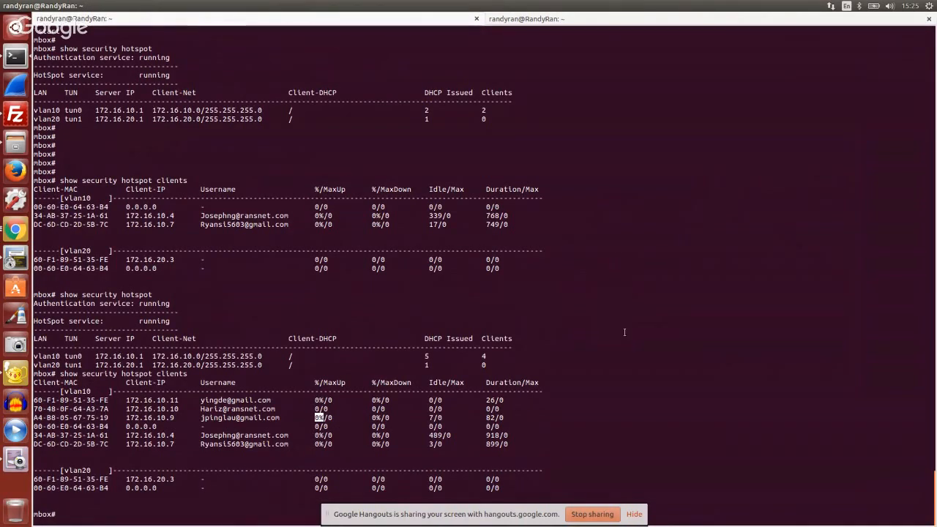
# Switch to the Cheese camera view to watch the speed test on the phone
pyautogui.click(16, 233)
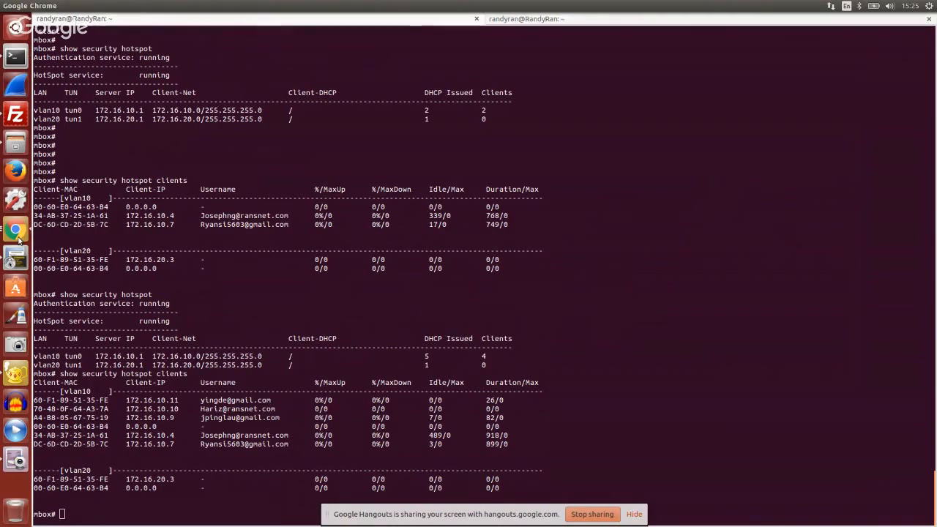
pyautogui.click(284, 290)
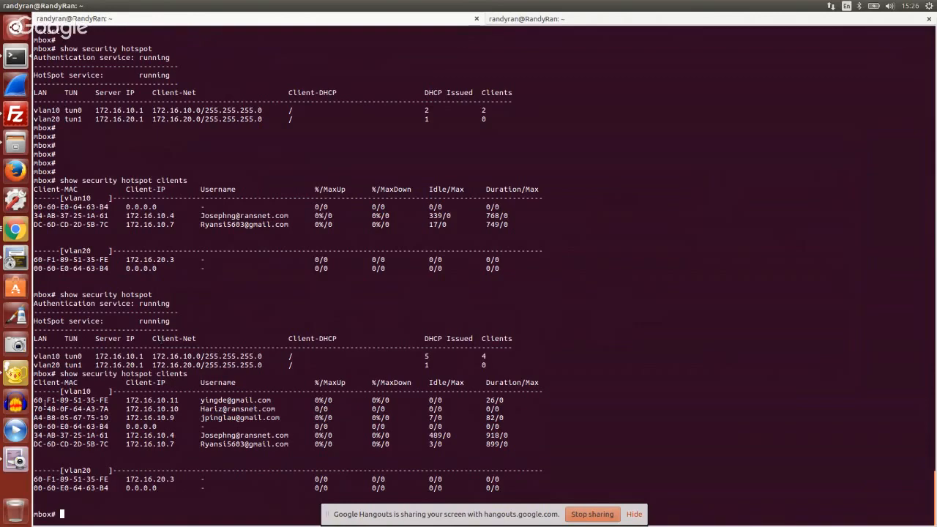
pyautogui.click(11, 460)
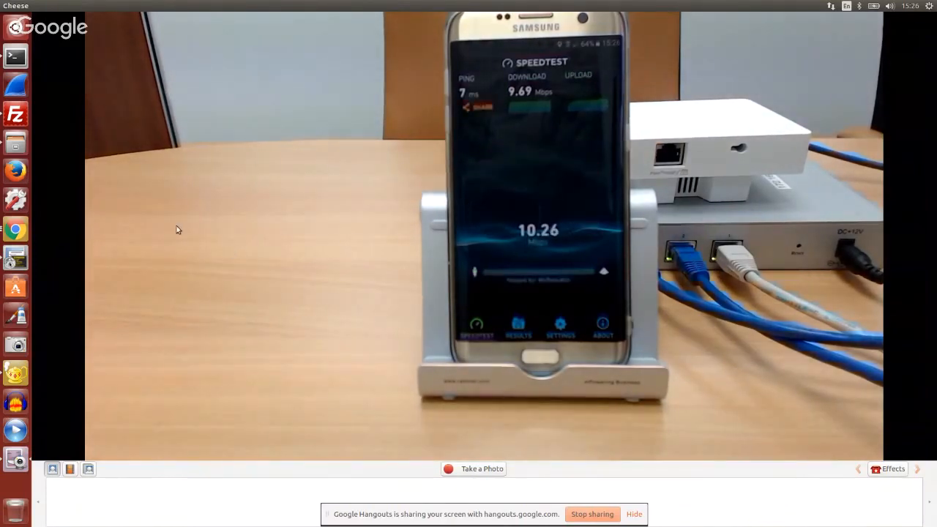
# Return to the terminal and run "show running-config" on the mbox to review the vlan10 hotspot-shape setting
pyautogui.click(10, 59)
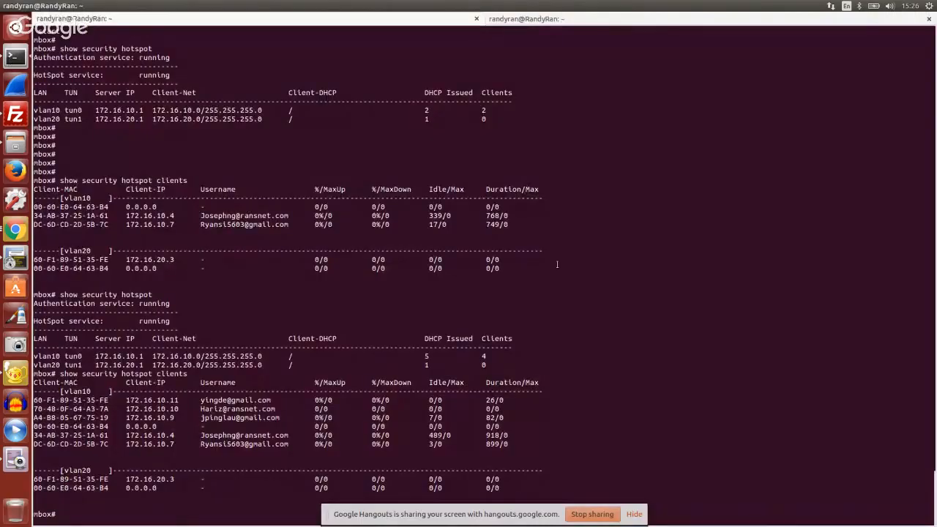
pyautogui.press('Return')
pyautogui.press('Return')
pyautogui.write('show running-config')
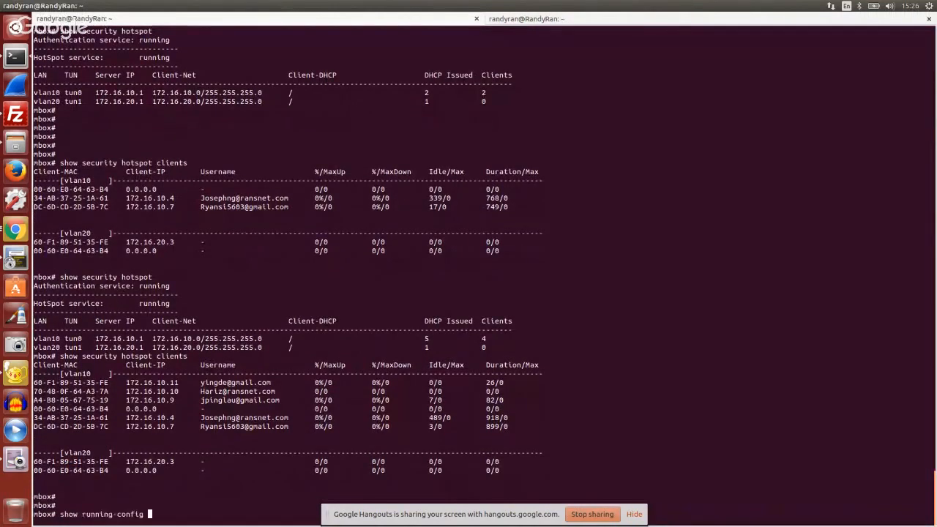
pyautogui.press('Return')
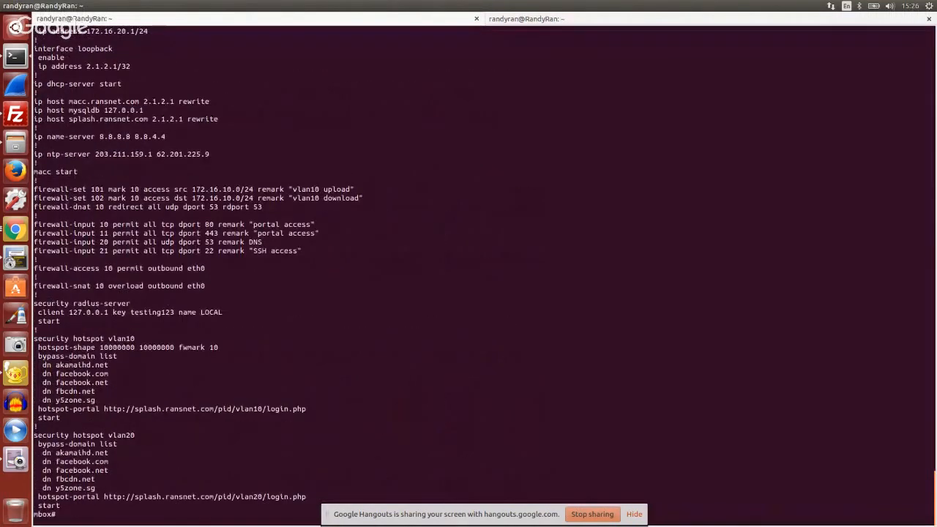
# Glance at the phone's speed test in Cheese, and run "show security hotspot clients" on the mbox to check client bandwidth limits
pyautogui.write('show security hotspot')
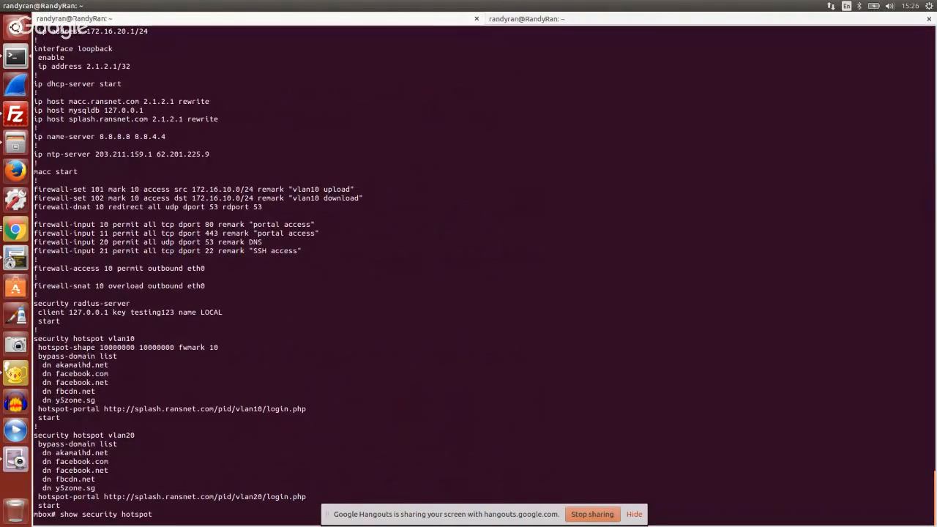
pyautogui.hotkey('alt', 'Tab')
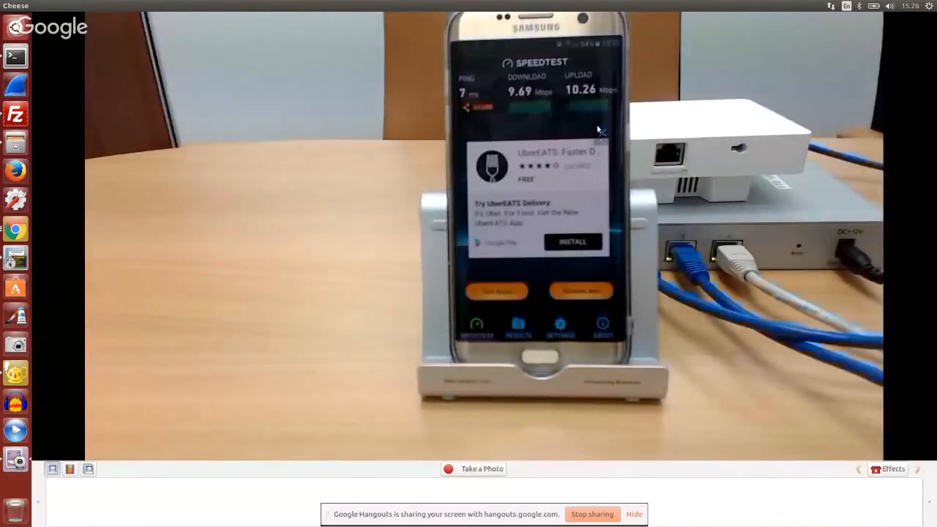
pyautogui.hotkey('alt', 'Tab')
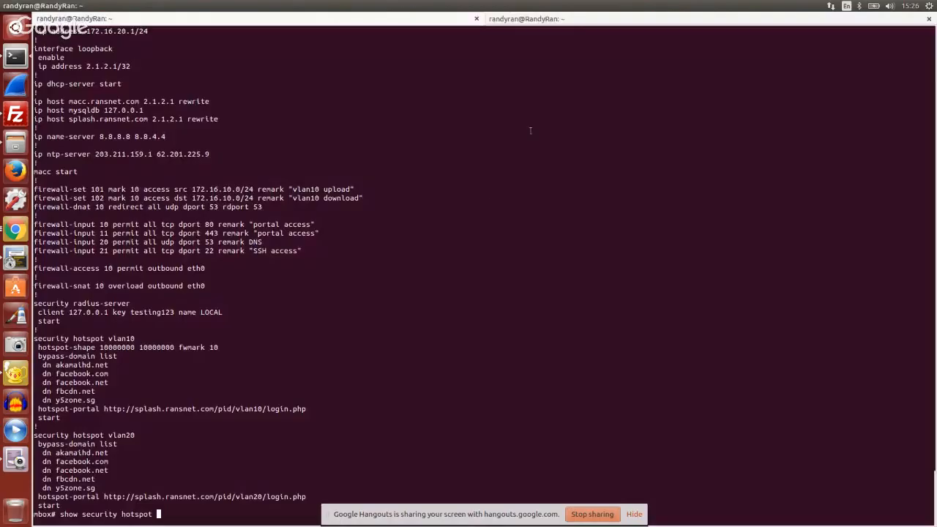
pyautogui.write('clients')
pyautogui.press('Return')
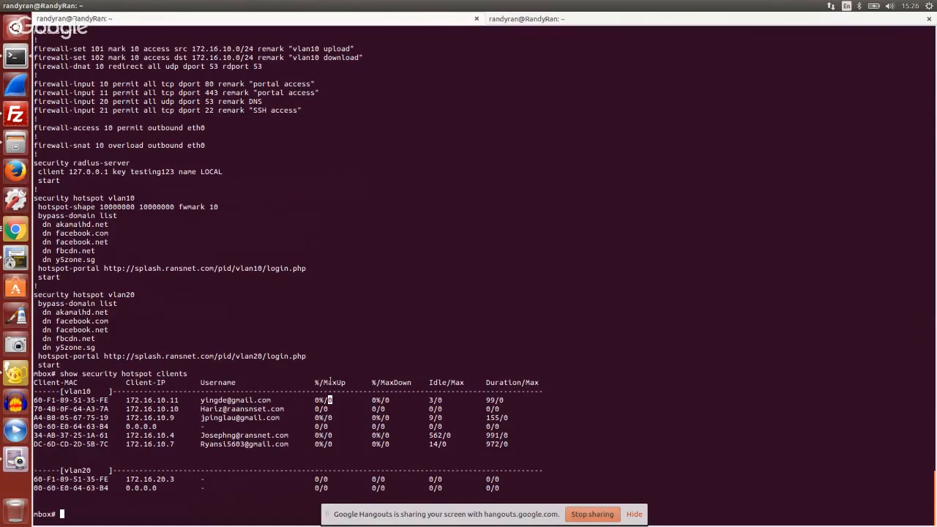
# Enter configuration mode on the mbox and open the vlan10 hotspot configuration with "security hotspot vlan10"
pyautogui.write('configure')
pyautogui.press('Return')
pyautogui.write('security hotspot vl')
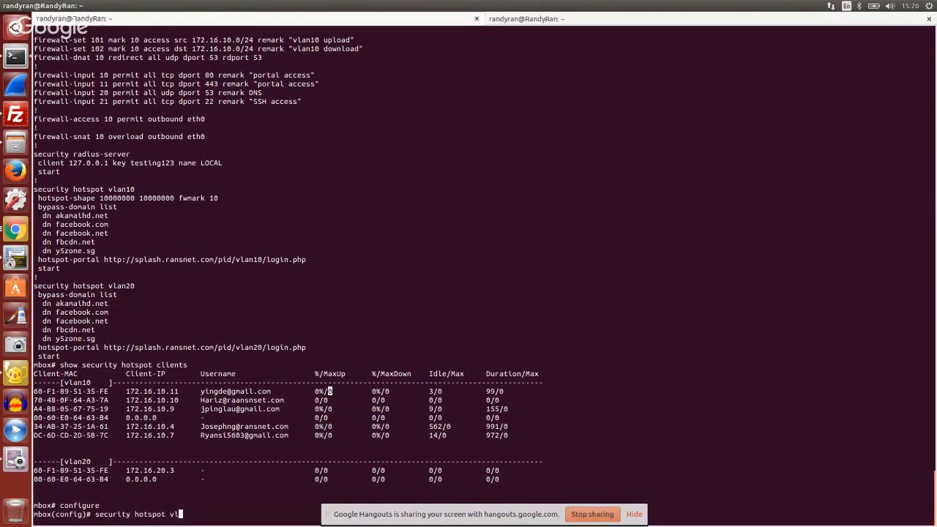
pyautogui.write('an10')
pyautogui.press('Return')
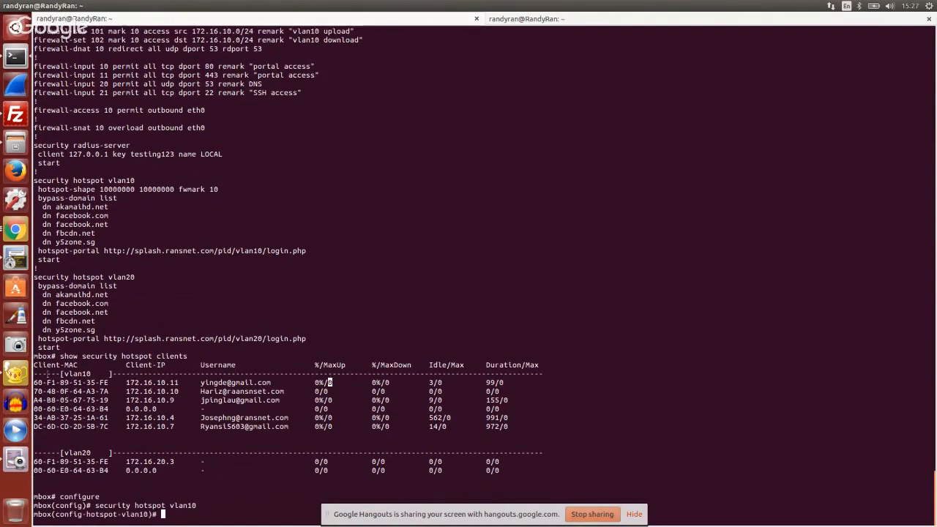
pyautogui.click(20, 378)
pyautogui.click(48, 41)
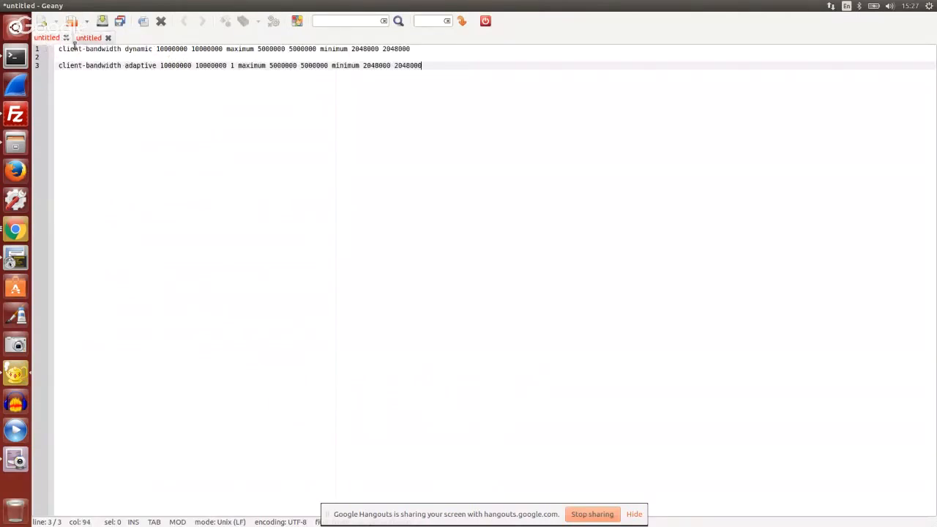
pyautogui.moveTo(417, 52); pyautogui.dragTo(66, 49)
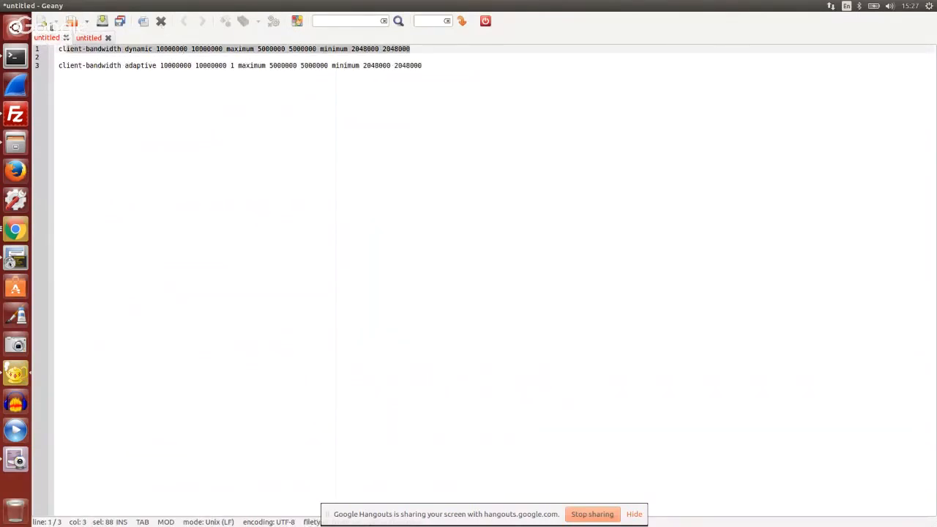
pyautogui.hotkey('alt', 'Tab')
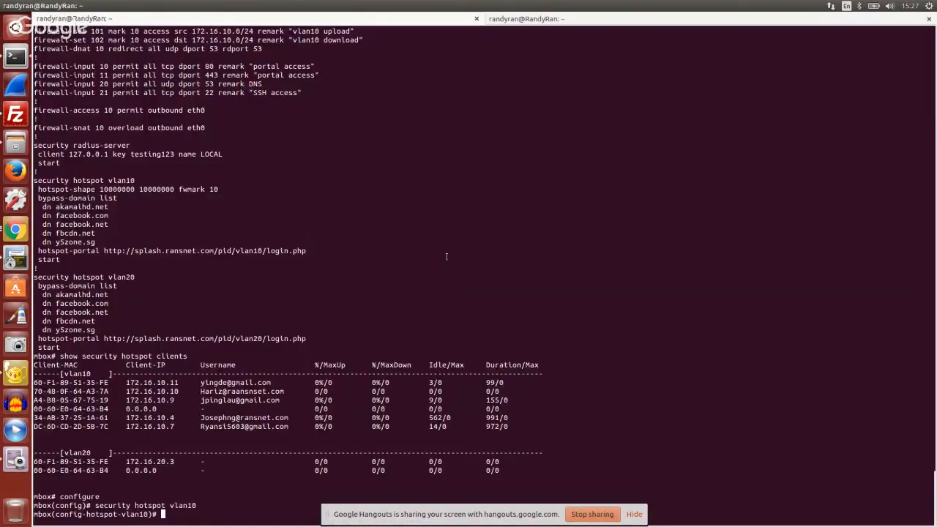
pyautogui.rightClick(446, 256)
pyautogui.click(467, 288)
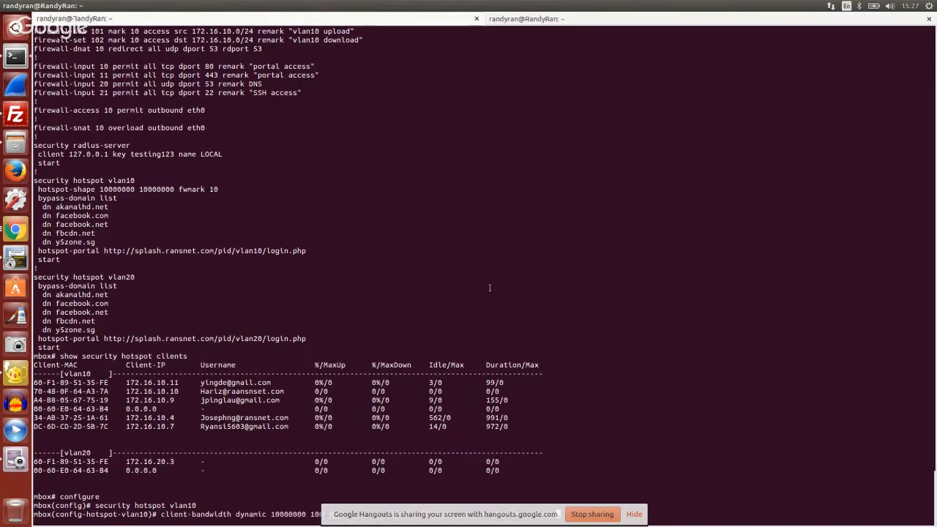
pyautogui.press('Return')
pyautogui.press('Return')
pyautogui.press('Return')
pyautogui.press('Return')
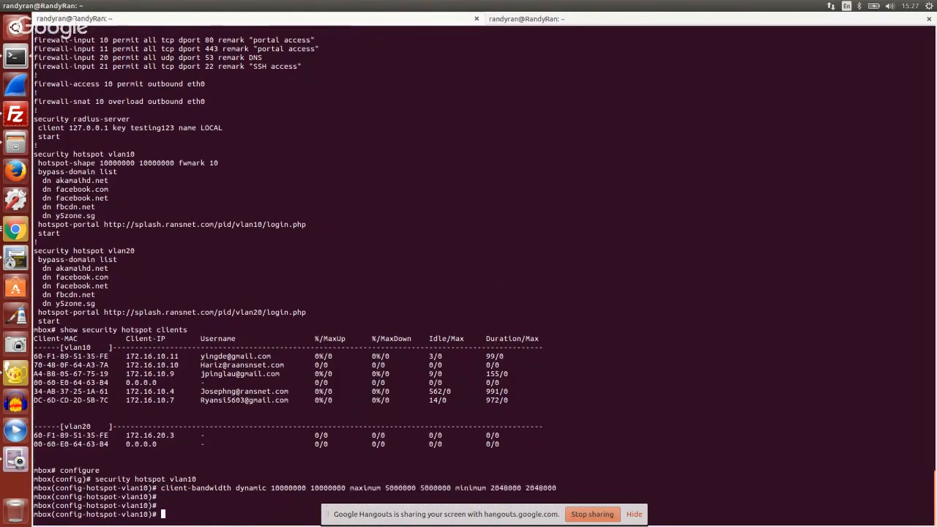
# Display the command help for "client-bandwidth dynamic" and for "client-bandwidth" to review the allocation options
pyautogui.press('Up')
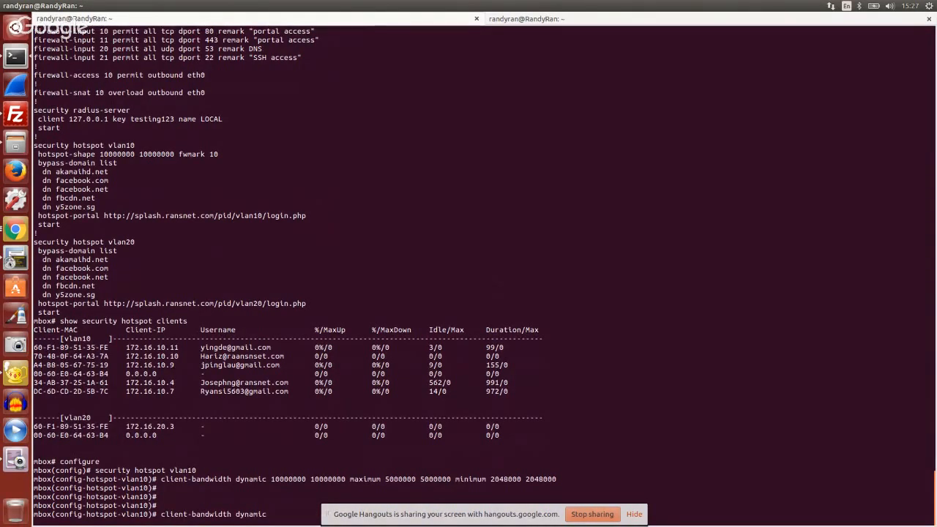
pyautogui.write('?')
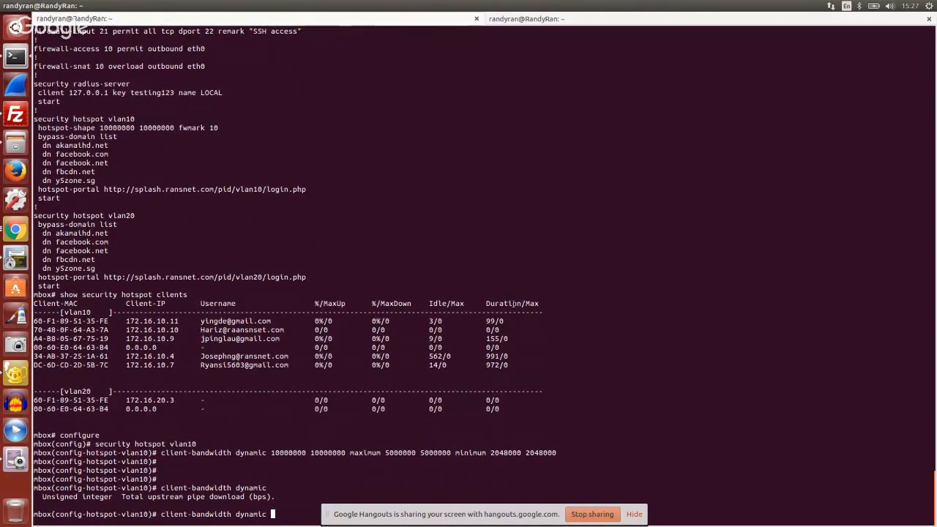
pyautogui.press('BackSpace')
pyautogui.press('BackSpace')
pyautogui.press('BackSpace')
pyautogui.press('BackSpace')
pyautogui.press('BackSpace')
pyautogui.press('BackSpace')
pyautogui.press('BackSpace')
pyautogui.press('BackSpace')
pyautogui.write('?')
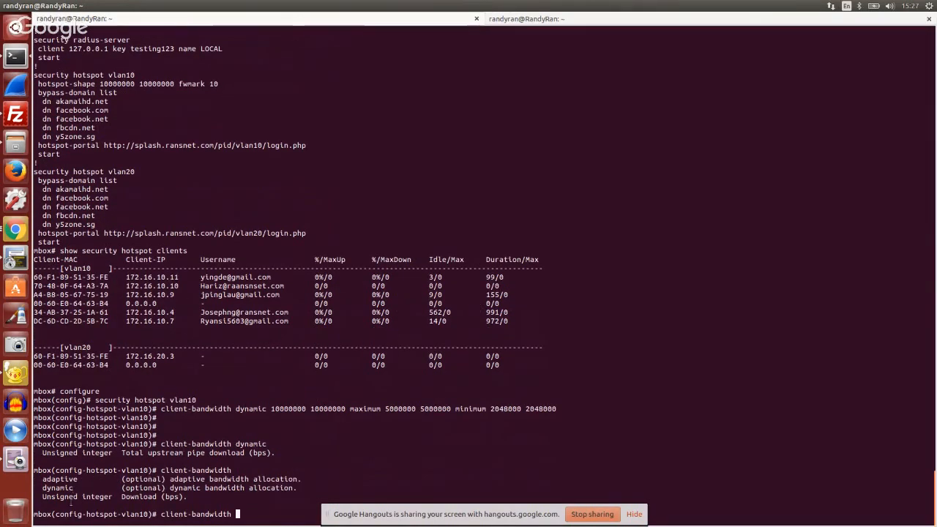
pyautogui.doubleClick(68, 497)
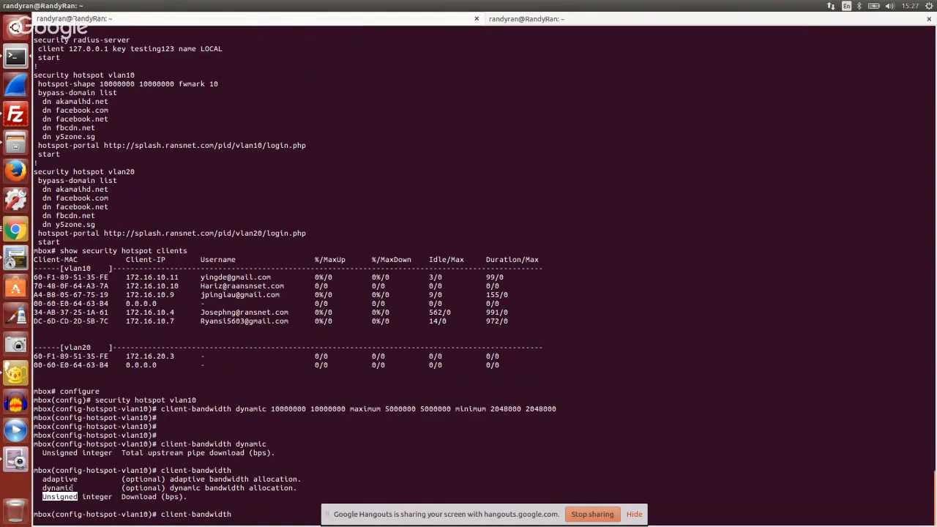
pyautogui.doubleClick(60, 488)
pyautogui.click(341, 466)
pyautogui.write('dynamic 100')
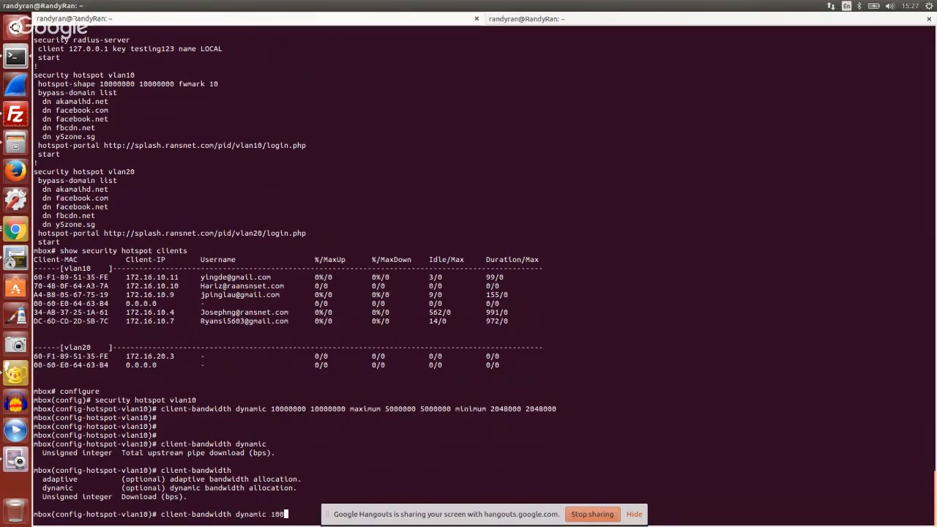
pyautogui.write('000 ')
pyautogui.write('?')
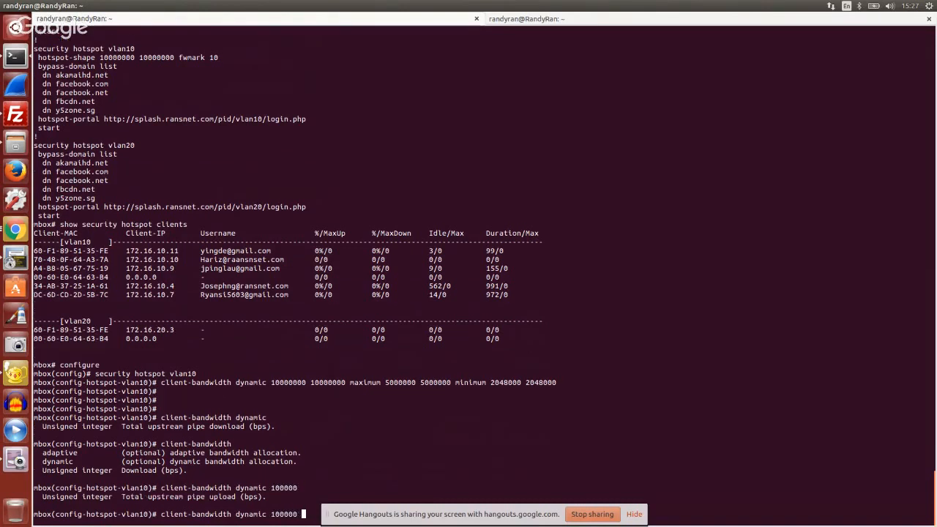
pyautogui.write('10000')
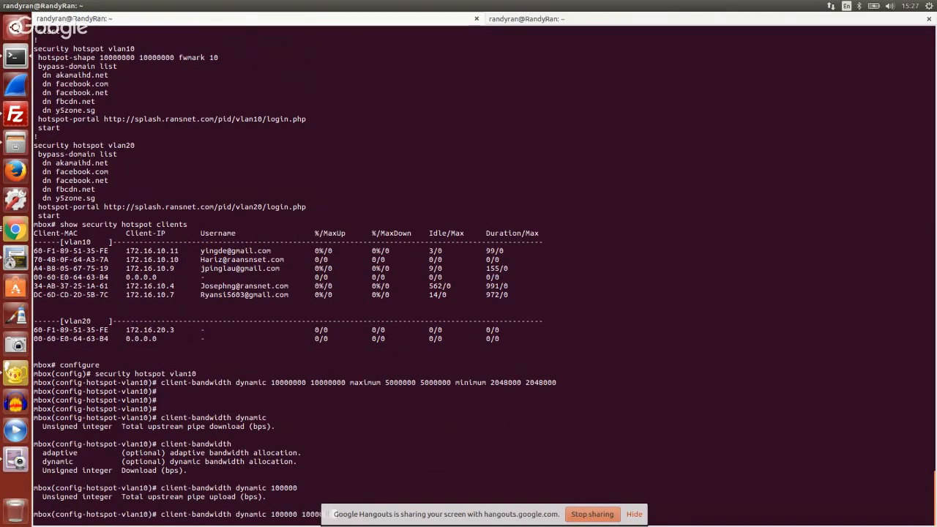
pyautogui.write('?')
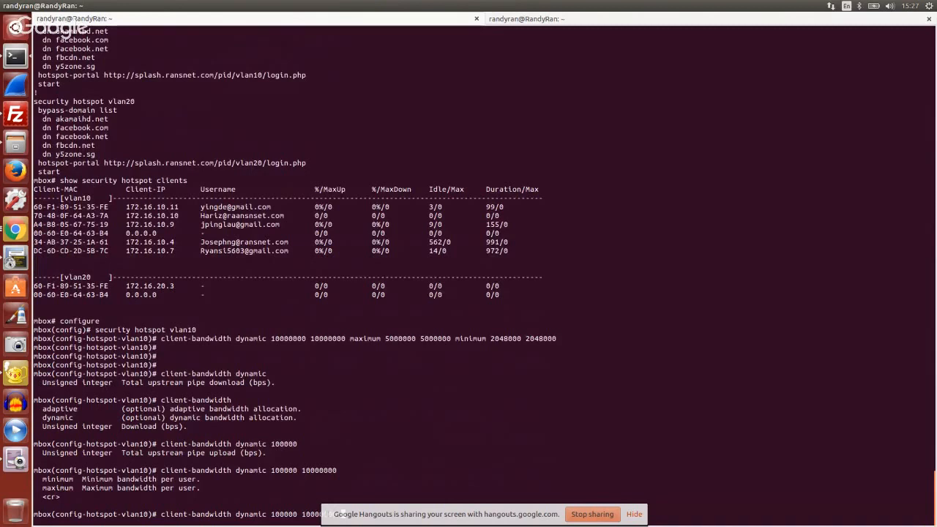
pyautogui.write('m')
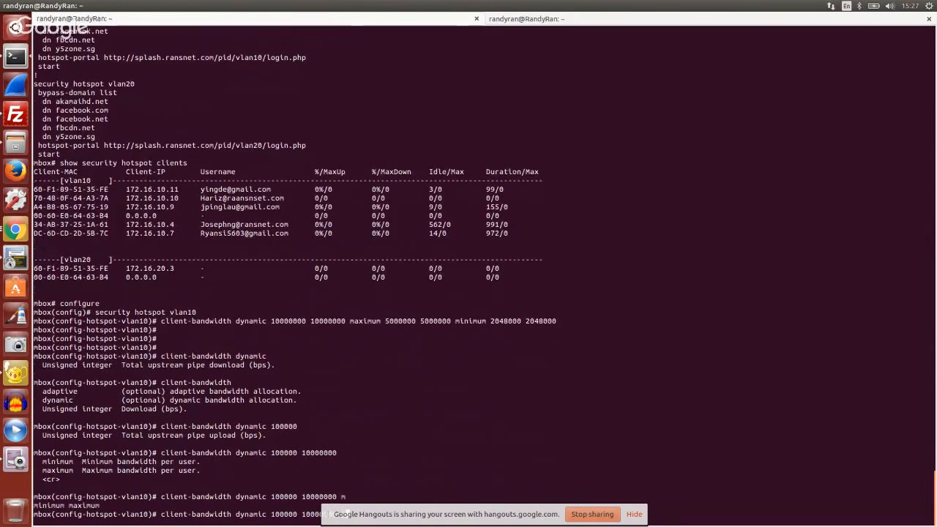
pyautogui.press('Tab')
pyautogui.moveTo(349, 321); pyautogui.dragTo(455, 321)
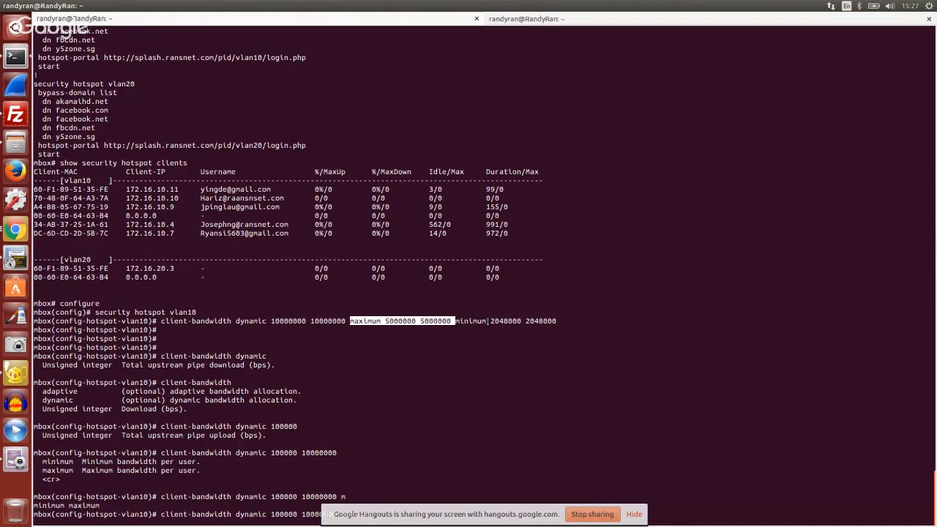
pyautogui.press('Return')
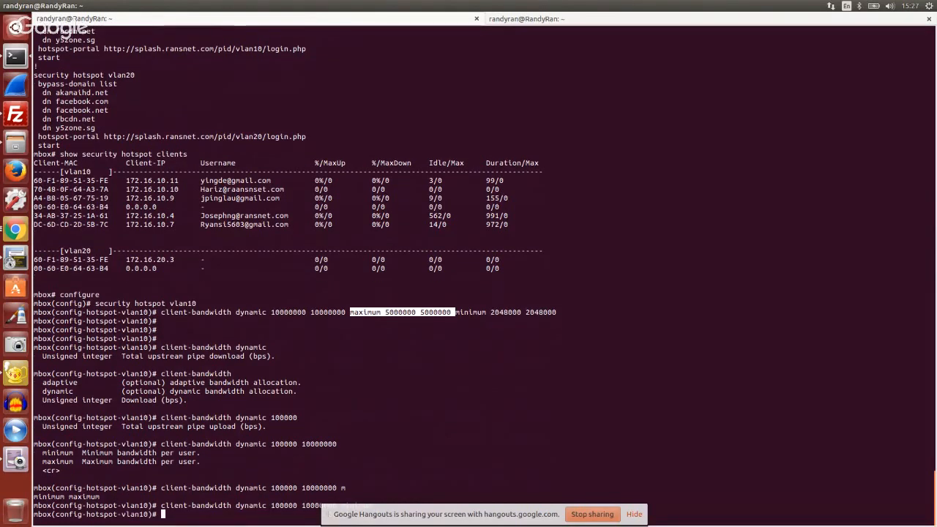
# Exit configuration mode with "end" and run "show security hotspot clients" to check the bandwidth limits of the vlan10 clients
pyautogui.write('end')
pyautogui.press('Return')
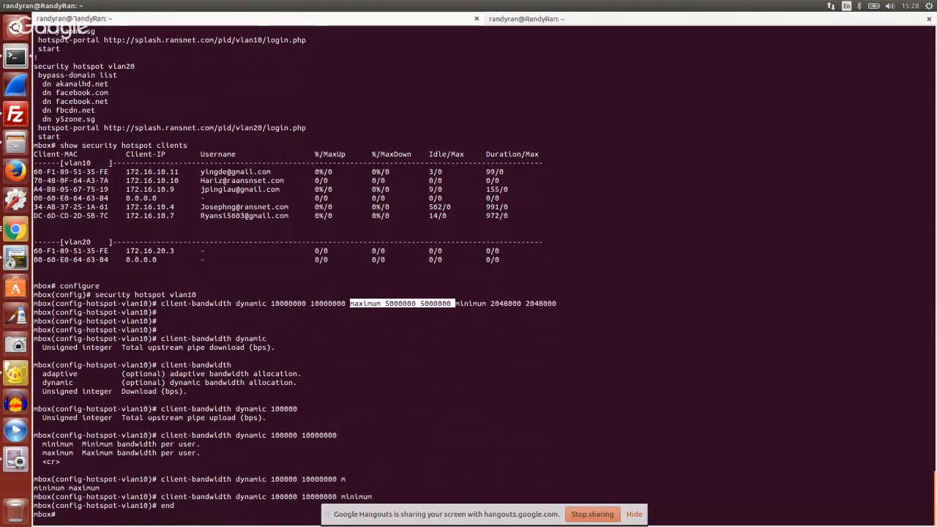
pyautogui.press('Return')
pyautogui.press('Return')
pyautogui.press('Return')
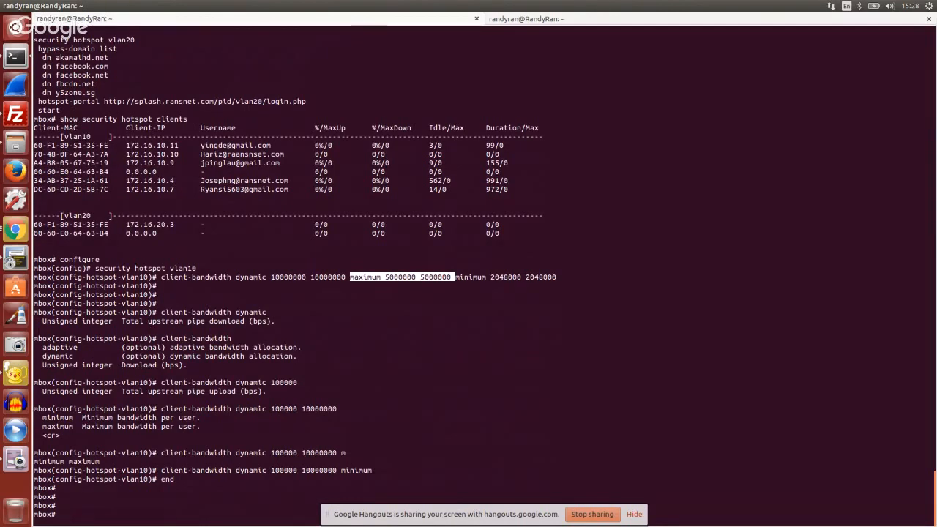
pyautogui.press('Return')
pyautogui.press('Return')
pyautogui.write('show security hotspot ')
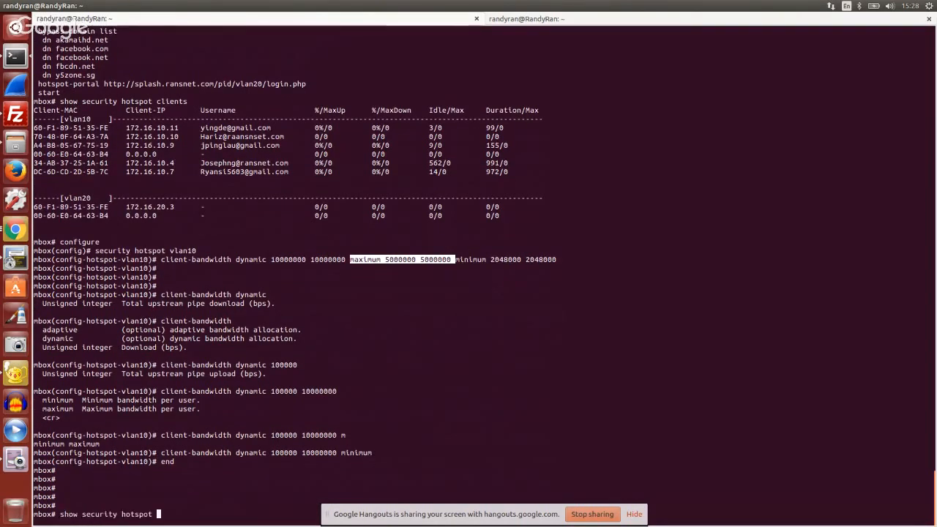
pyautogui.write('clients')
pyautogui.press('Return')
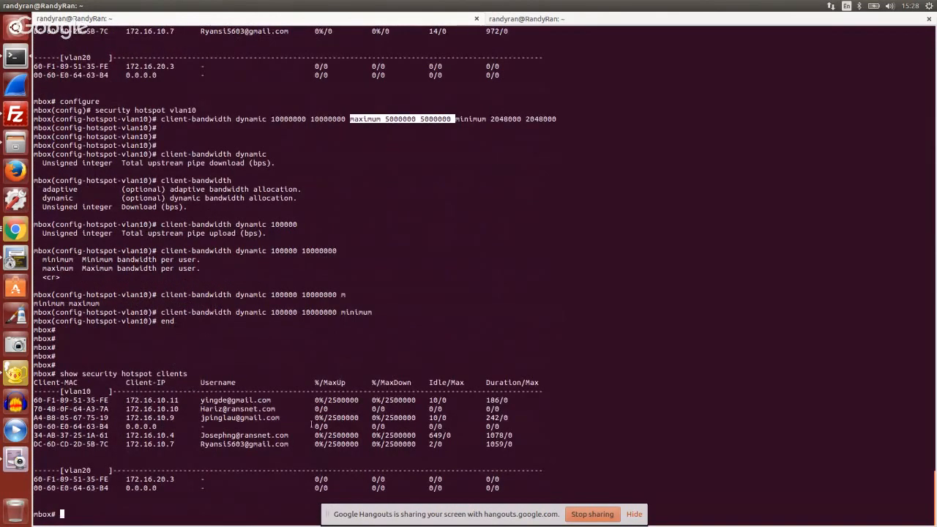
pyautogui.click(344, 400)
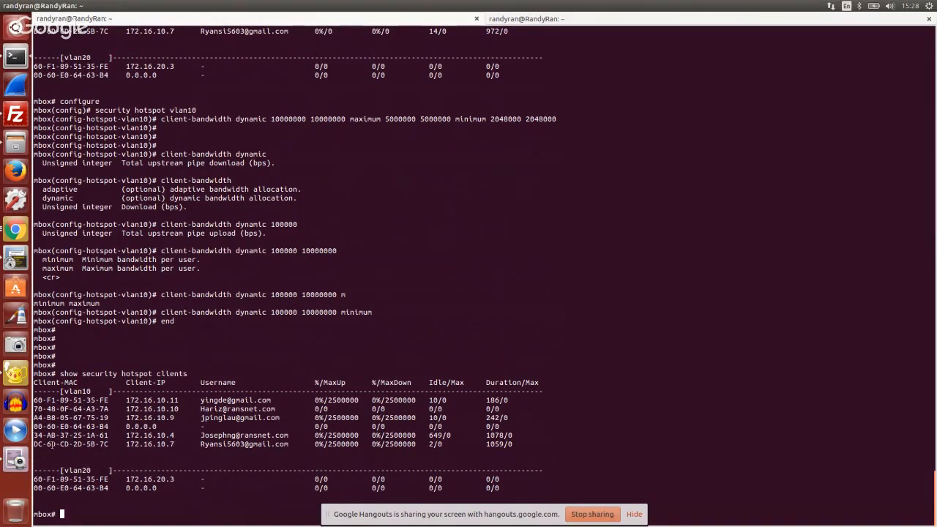
# Check the phone's speed test in Cheese, and return to the terminal to examine the client entry at 172.16.10.10
pyautogui.click(16, 460)
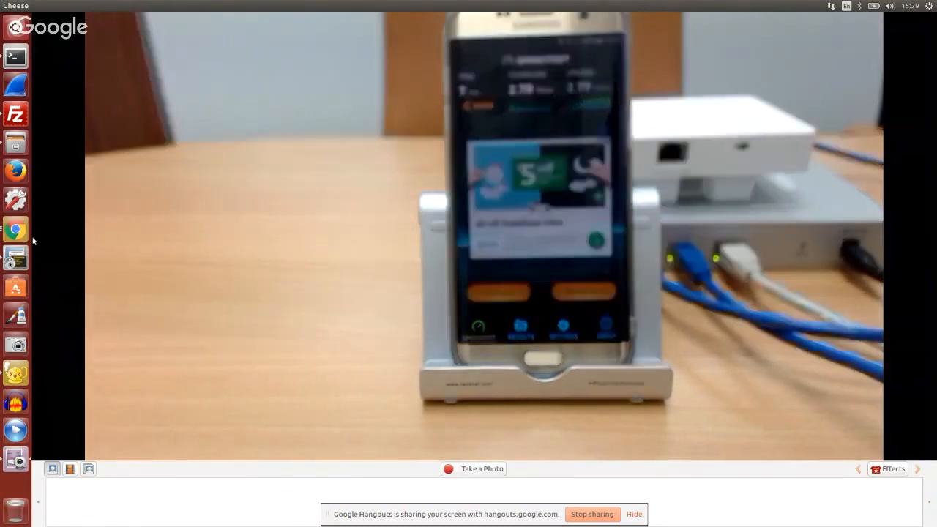
pyautogui.click(20, 69)
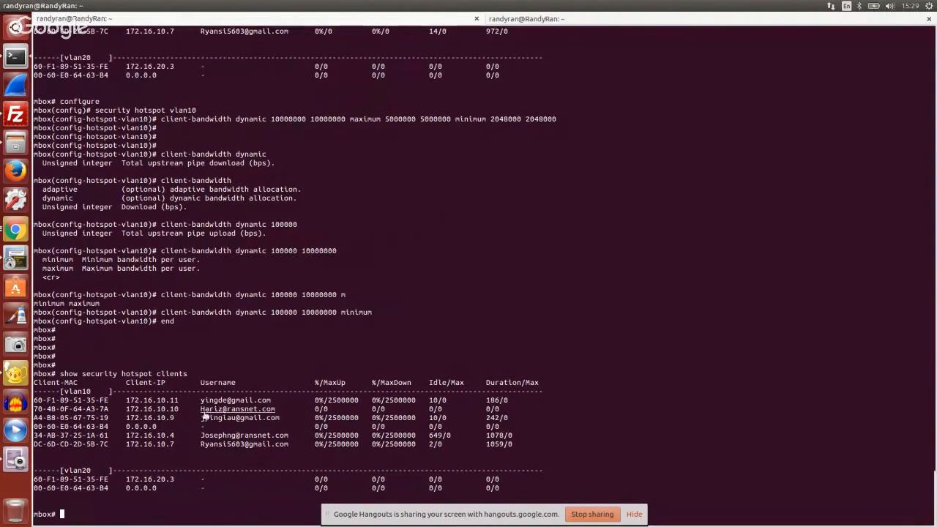
pyautogui.moveTo(197, 411); pyautogui.dragTo(327, 409)
pyautogui.click(321, 409)
# Switch to Chrome and reload the mbox Radius Online Users report to review the connected clients
pyautogui.click(14, 229)
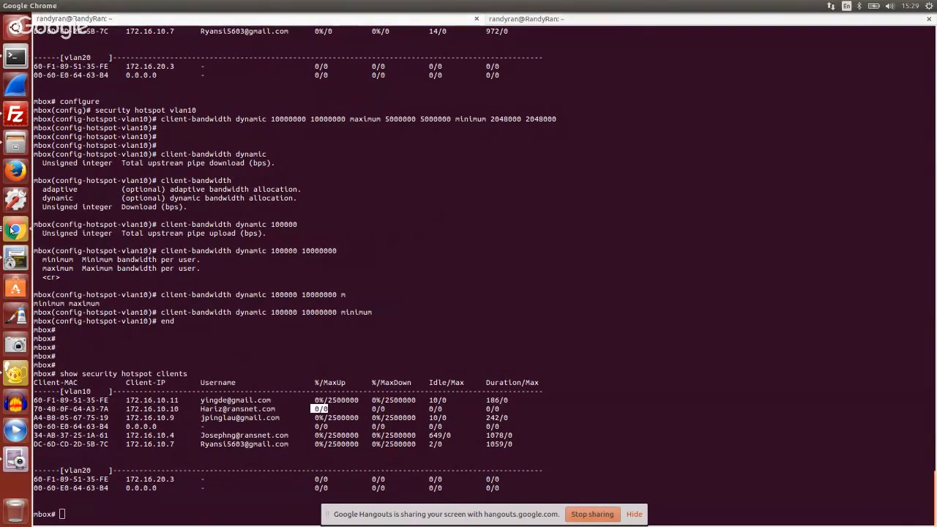
pyautogui.hotkey('alt', 'Tab')
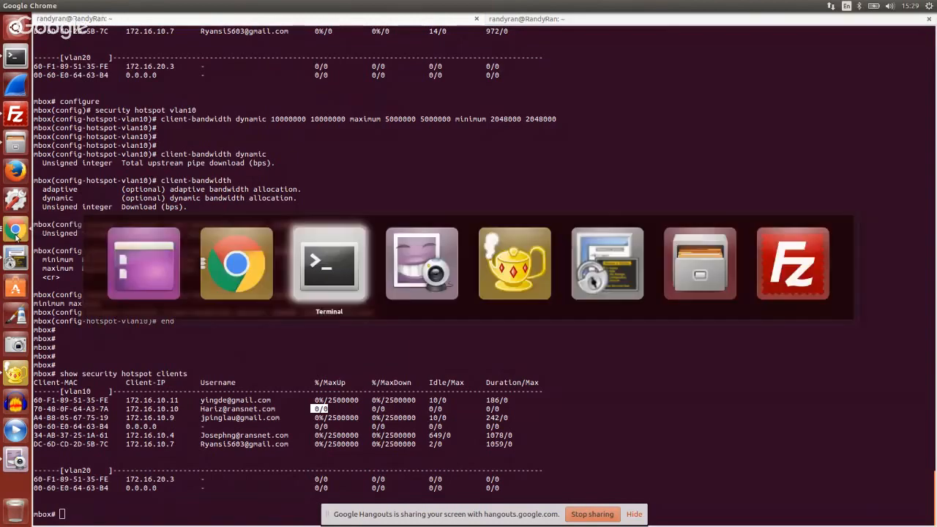
pyautogui.hotkey('alt', 'Tab')
pyautogui.hotkey('alt', 'Tab')
pyautogui.hotkey('alt', 'Tab')
pyautogui.hotkey('alt', 'Tab')
pyautogui.hotkey('alt', 'Tab')
pyautogui.hotkey('alt', 'Tab')
pyautogui.hotkey('alt', 'Tab')
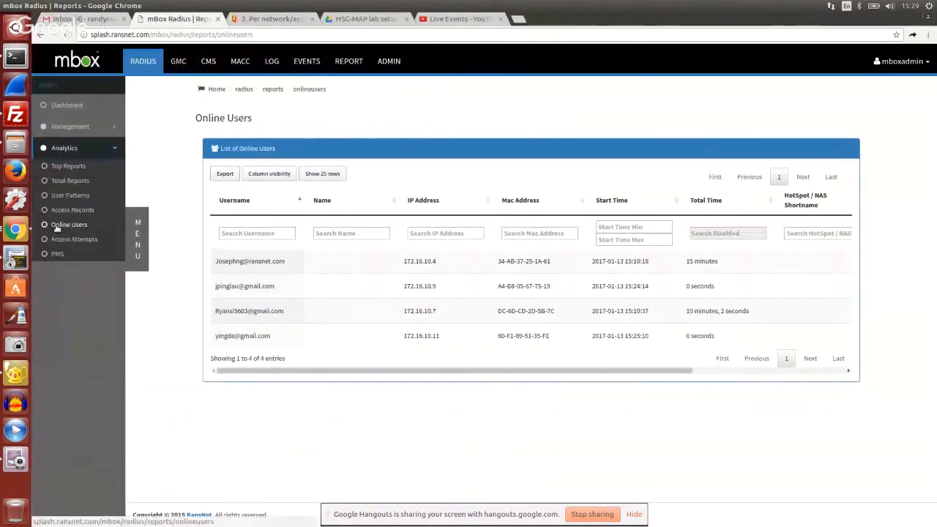
pyautogui.click(56, 226)
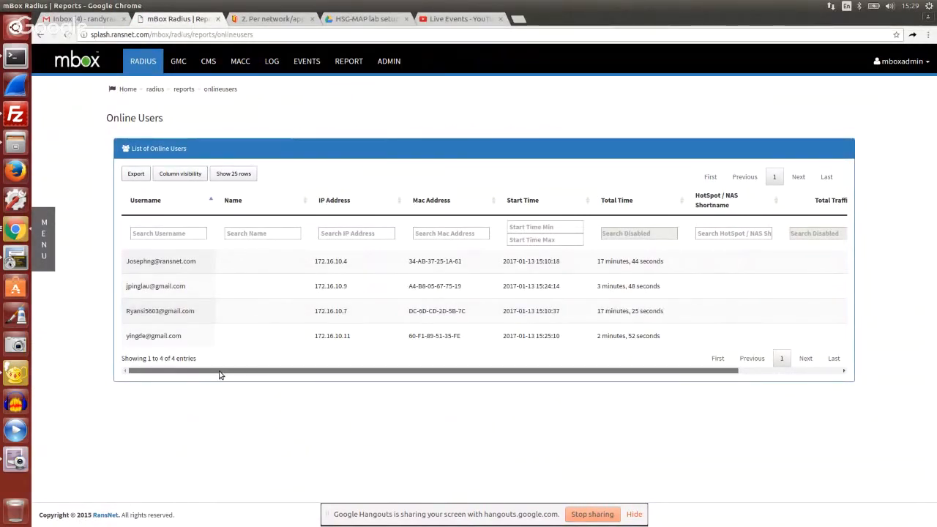
# Disconnect the online user at 172.16.10.9 and reload the Online Users report
pyautogui.moveTo(219, 374); pyautogui.dragTo(651, 315)
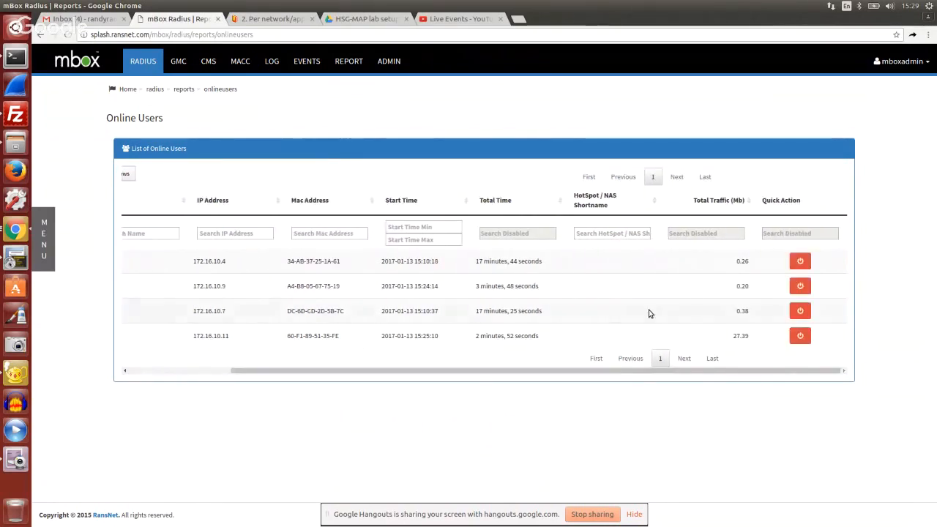
pyautogui.click(800, 286)
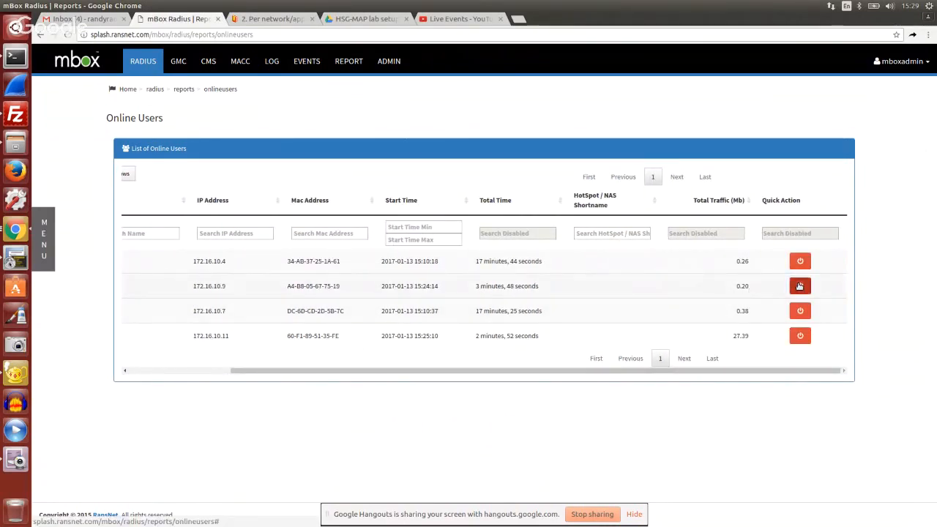
pyautogui.click(605, 323)
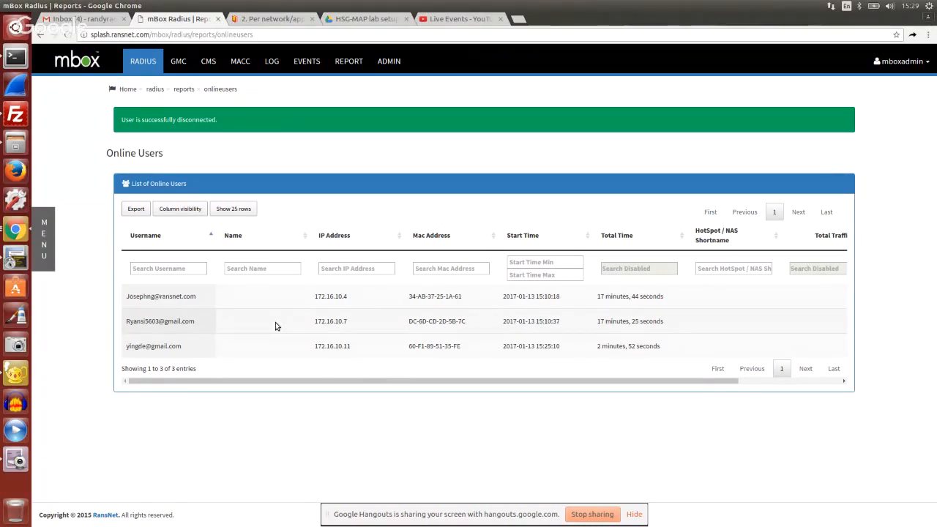
pyautogui.click(48, 246)
pyautogui.click(70, 227)
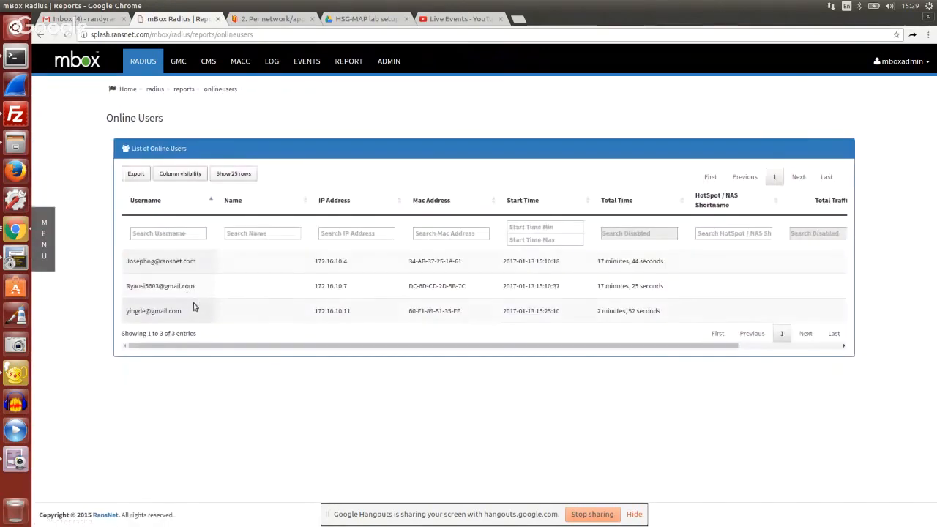
# Switch to the terminal and rerun "show security hotspot clients" to check the updated bandwidth limits of the vlan10 clients
pyautogui.click(14, 57)
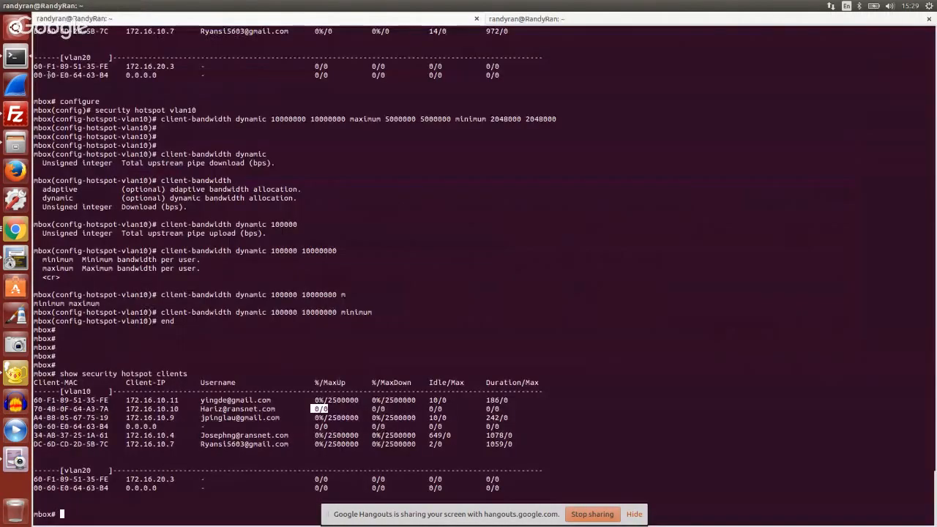
pyautogui.press('Up')
pyautogui.press('Return')
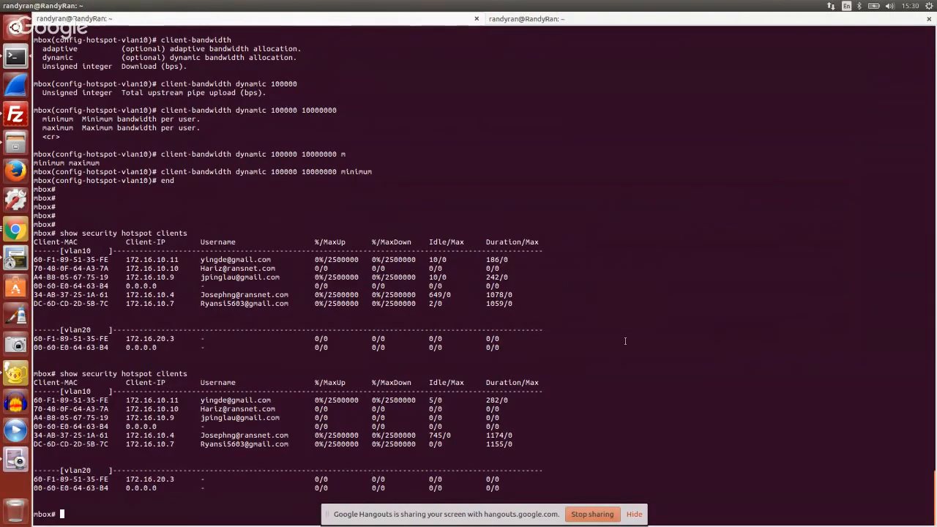
pyautogui.press('Return')
pyautogui.press('Return')
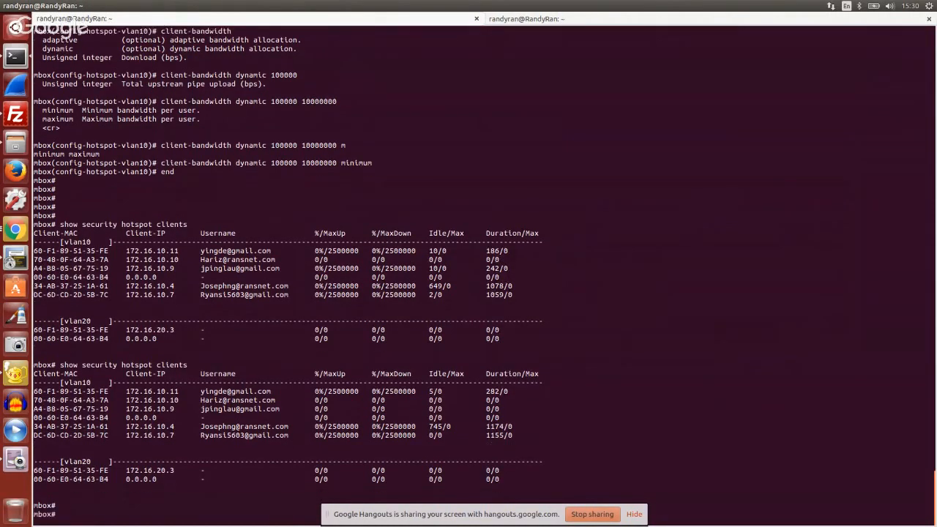
pyautogui.press('Up')
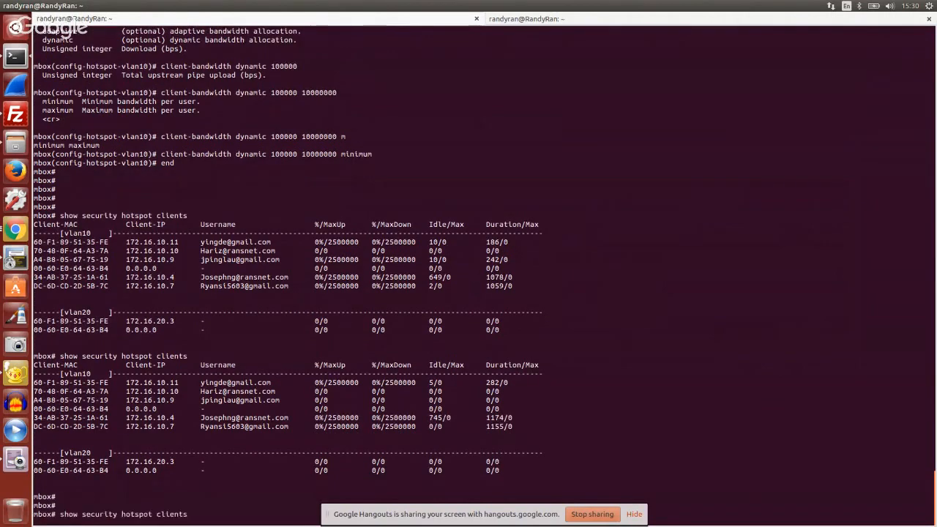
pyautogui.press('Return')
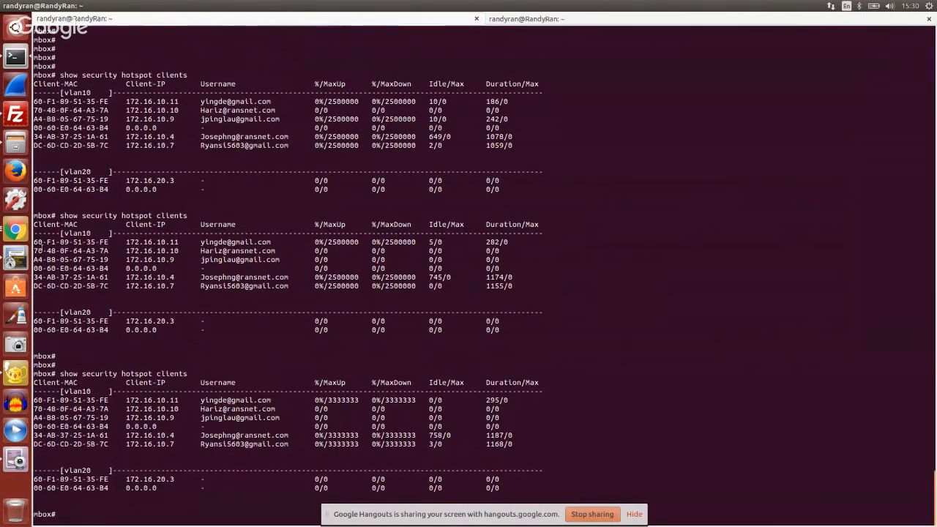
# Check the phone's speed test result in Cheese, and switch back to the mbox page in Chrome
pyautogui.click(20, 230)
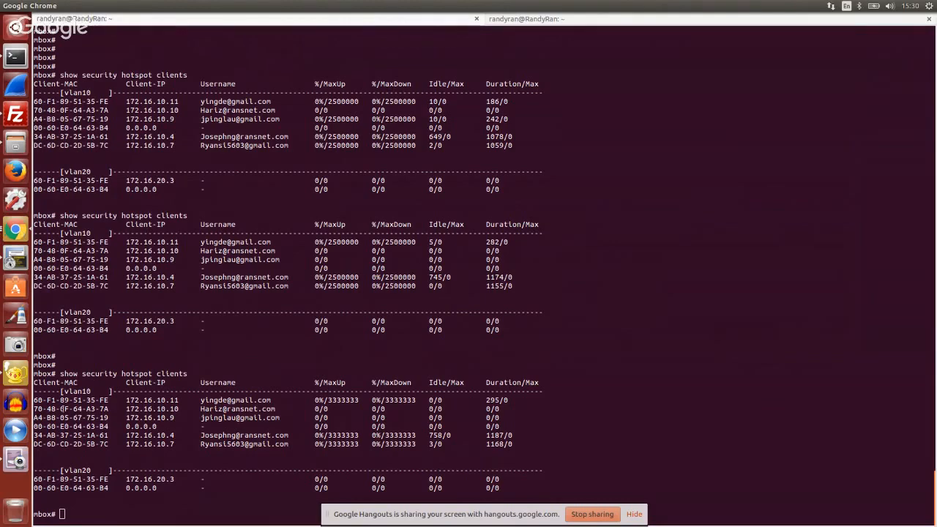
pyautogui.click(22, 460)
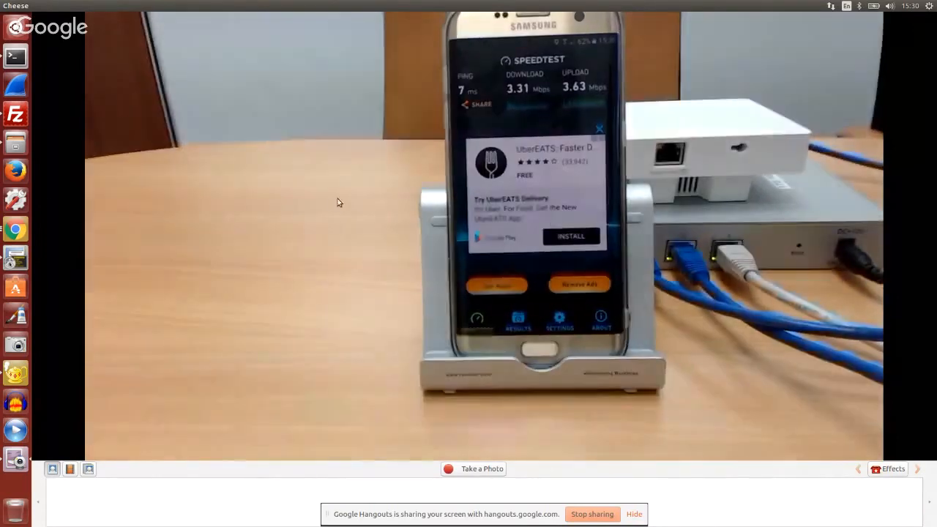
pyautogui.hotkey('alt', 'Tab')
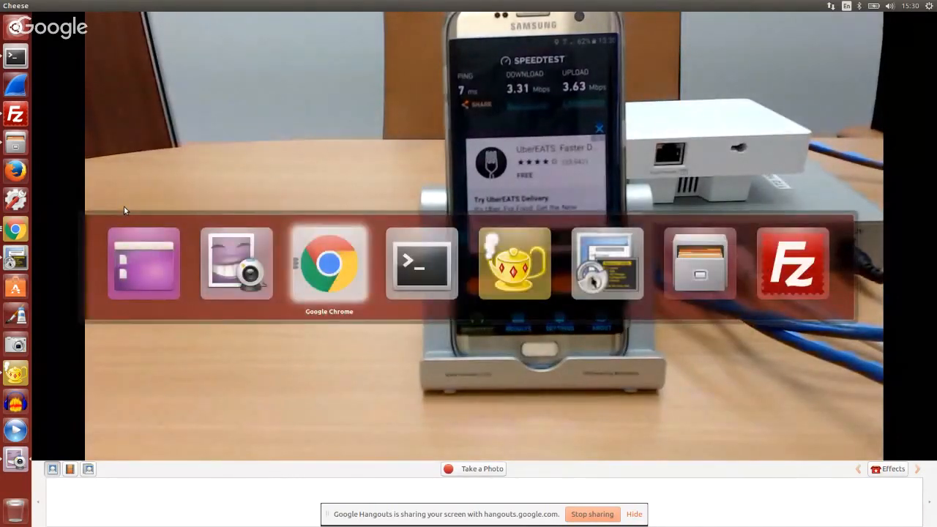
pyautogui.hotkey('alt', 'Tab')
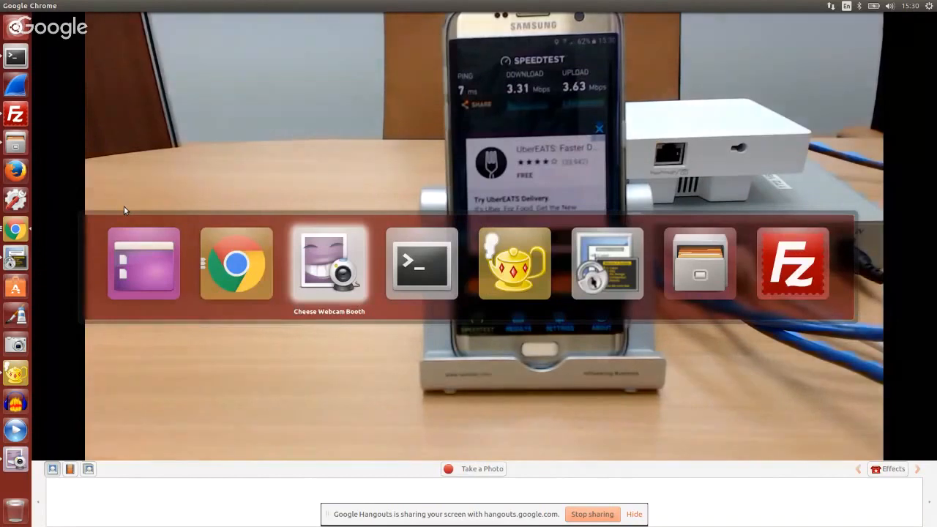
pyautogui.press('Tab')
pyautogui.press('Tab')
pyautogui.press('Tab')
pyautogui.press('Tab')
pyautogui.press('Tab')
pyautogui.press('Tab')
pyautogui.press('Tab')
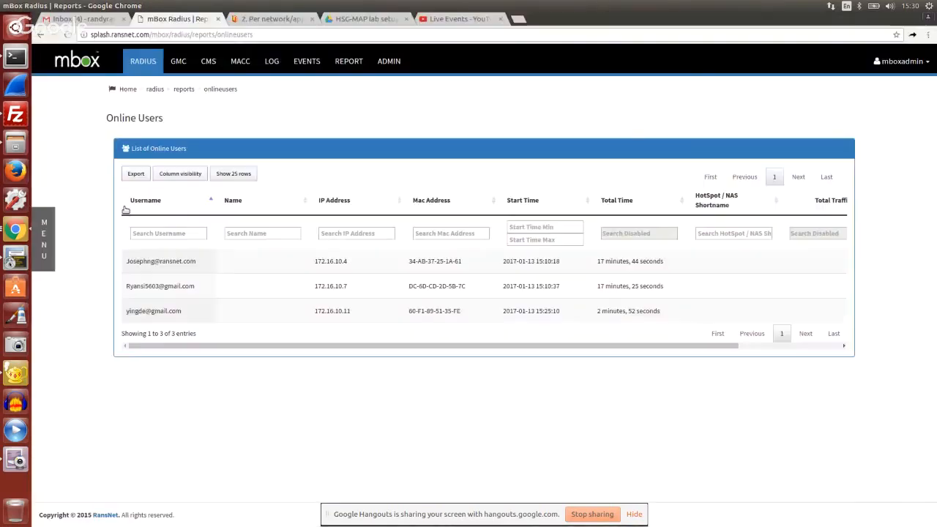
# Open the dynamic/adaptive QoS page in the RansNet documentation and read its Dynamic Bandwidth Management section
pyautogui.click(271, 19)
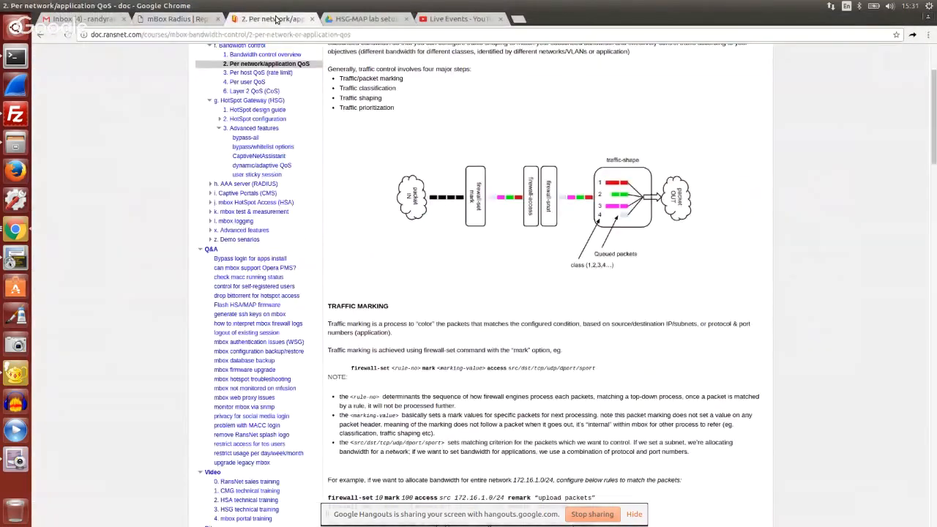
pyautogui.scroll(3, 423, 323)
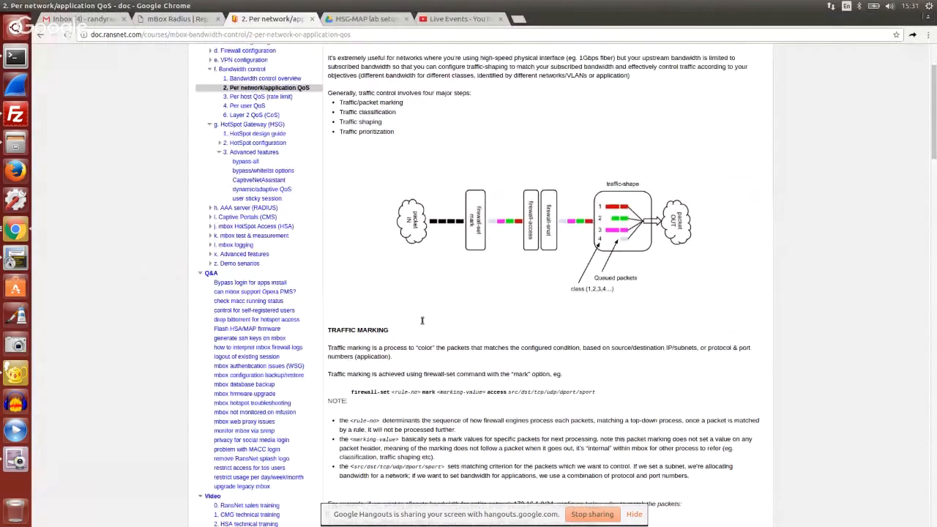
pyautogui.scroll(-5, 431, 315)
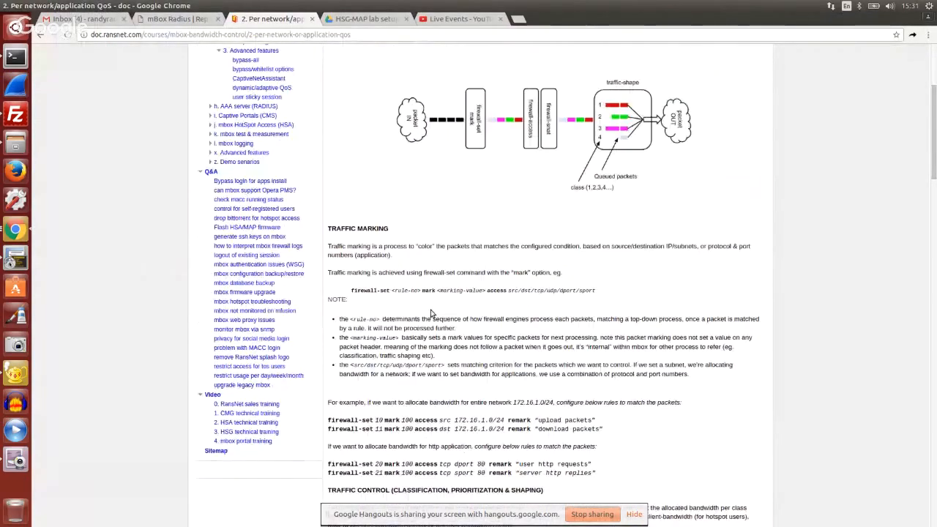
pyautogui.scroll(2, 360, 186)
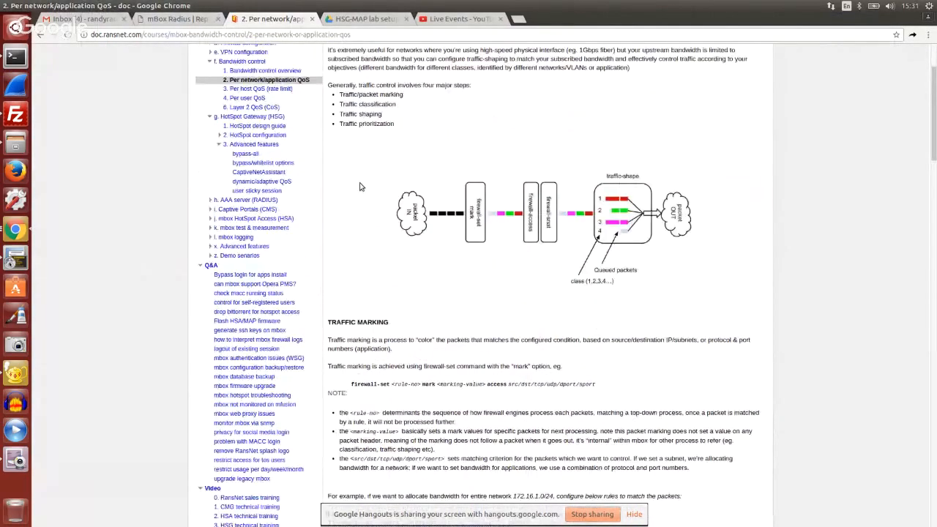
pyautogui.click(260, 201)
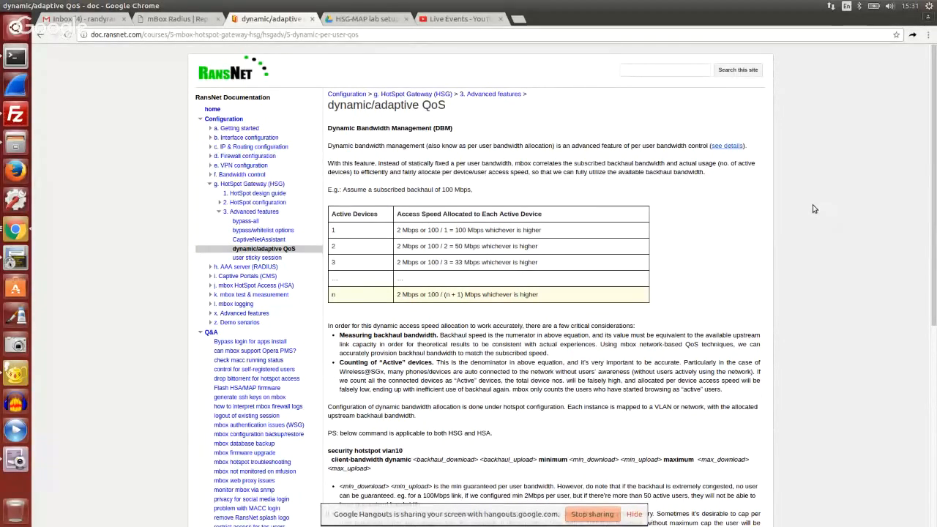
pyautogui.scroll(-3, 811, 212)
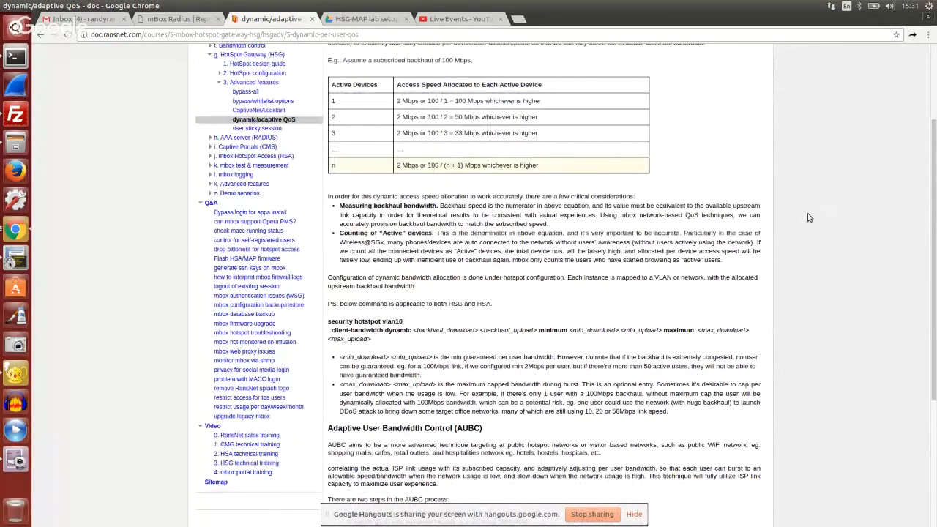
pyautogui.scroll(-1, 810, 218)
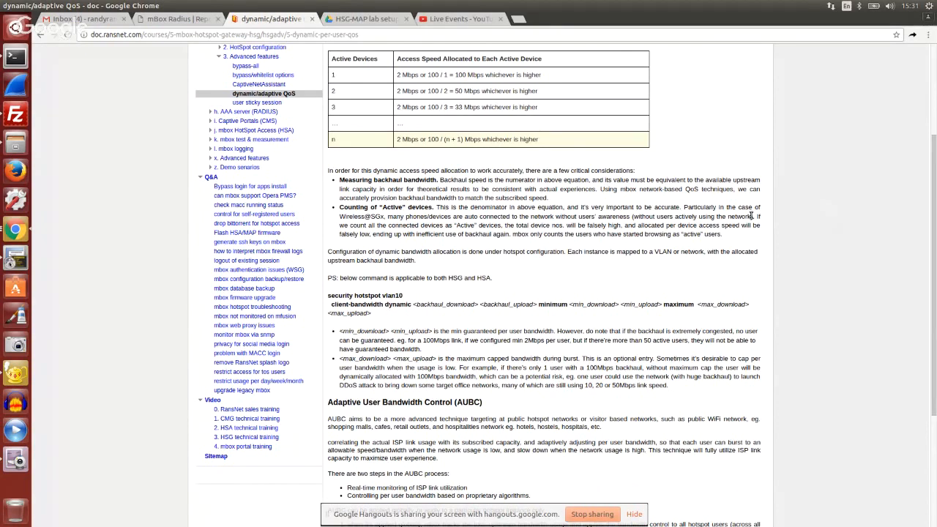
# Switch to the terminal and highlight the bandwidth limits of the vlan10 client at 172.16.10.11
pyautogui.click(16, 58)
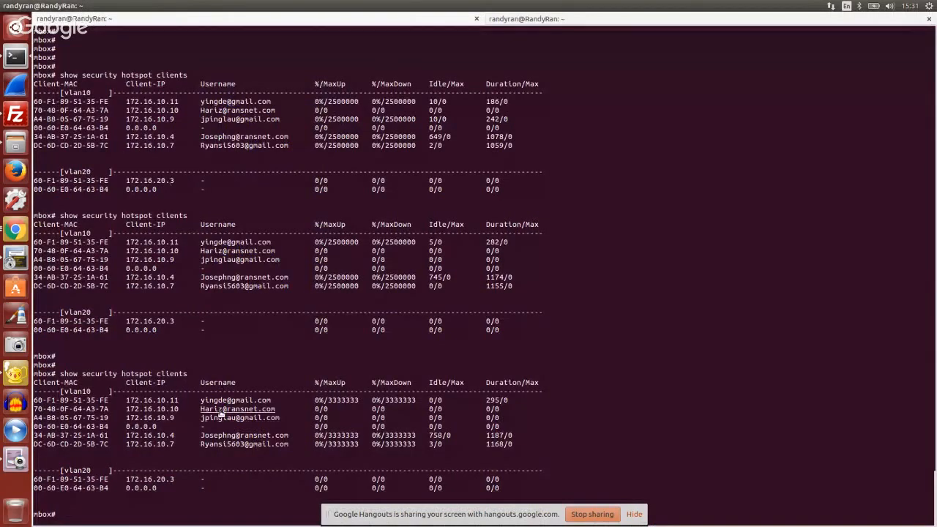
pyautogui.moveTo(188, 401); pyautogui.dragTo(416, 401)
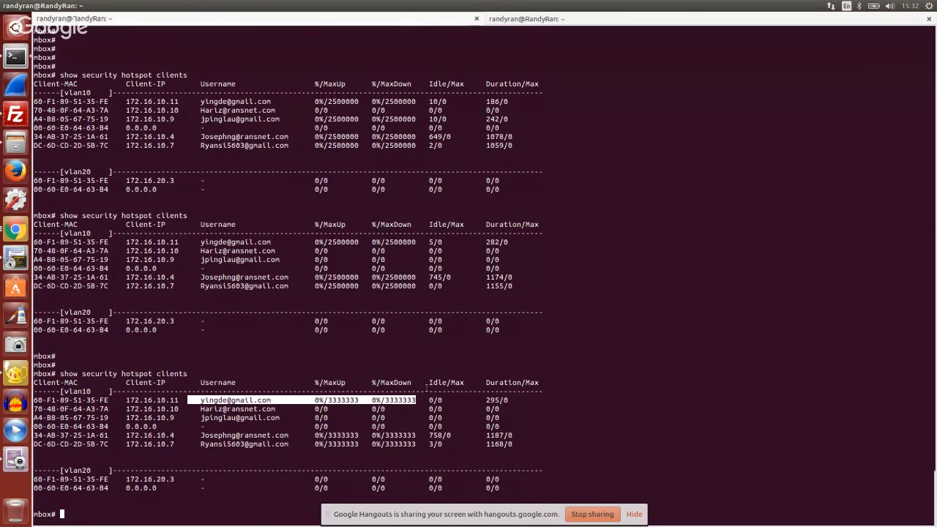
# Return to the documentation in Chrome and read the maximum bandwidth notes and the Adaptive User Bandwidth Control section
pyautogui.click(13, 232)
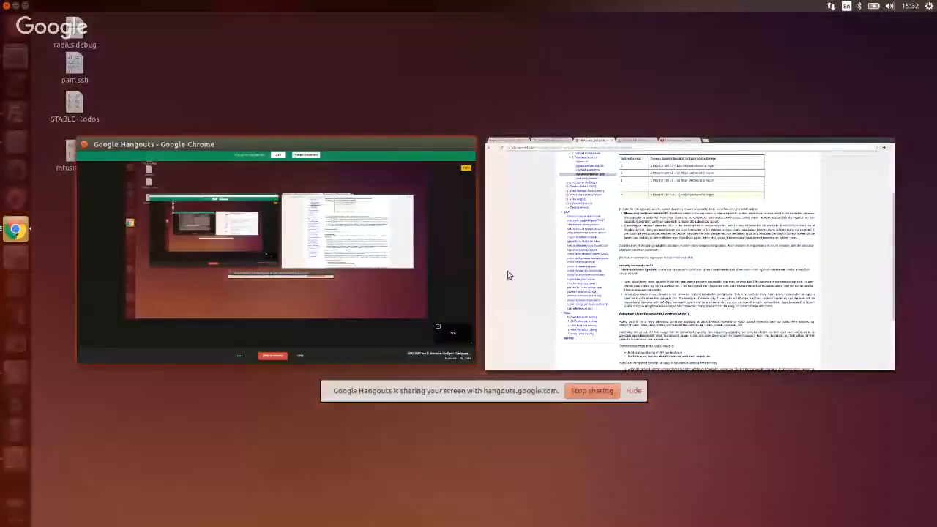
pyautogui.click(691, 292)
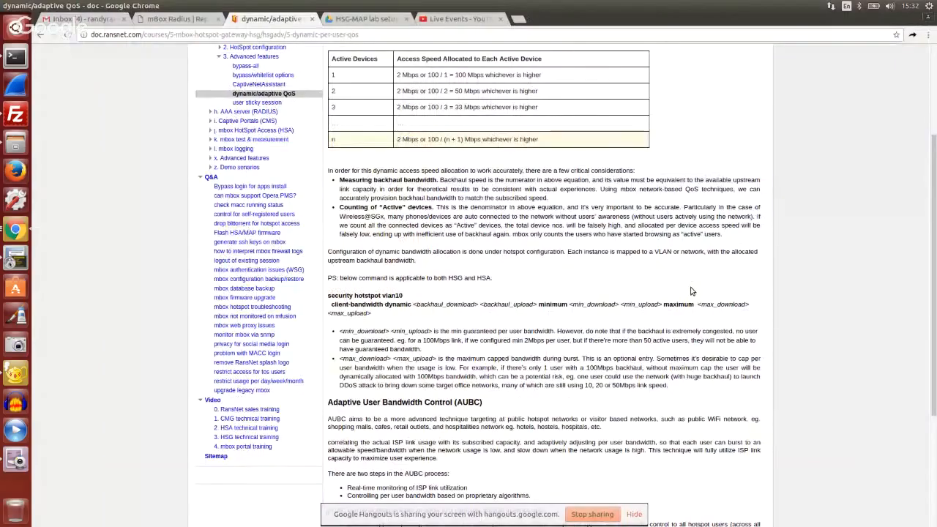
pyautogui.scroll(-1, 691, 292)
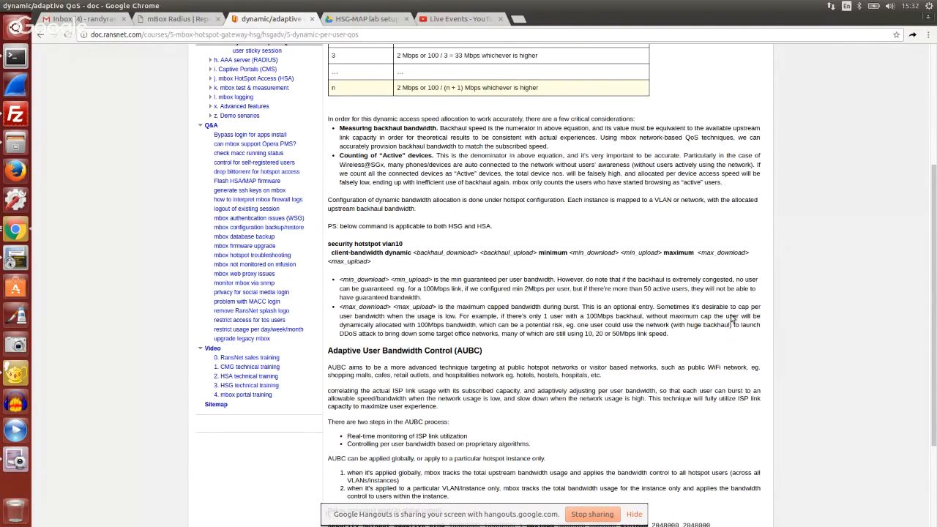
pyautogui.scroll(-1, 687, 332)
pyautogui.scroll(-2, 687, 332)
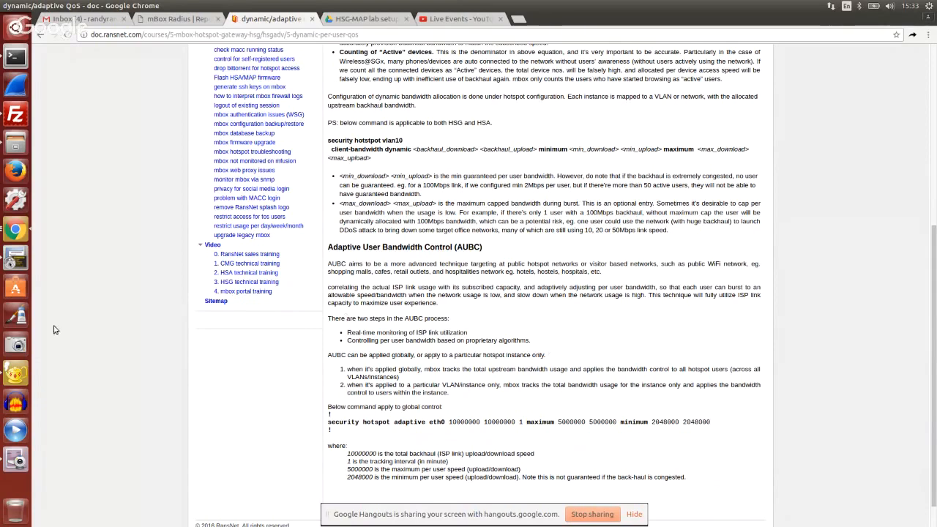
# Switch to the terminal and run "show run" to review the mbox configuration
pyautogui.click(22, 58)
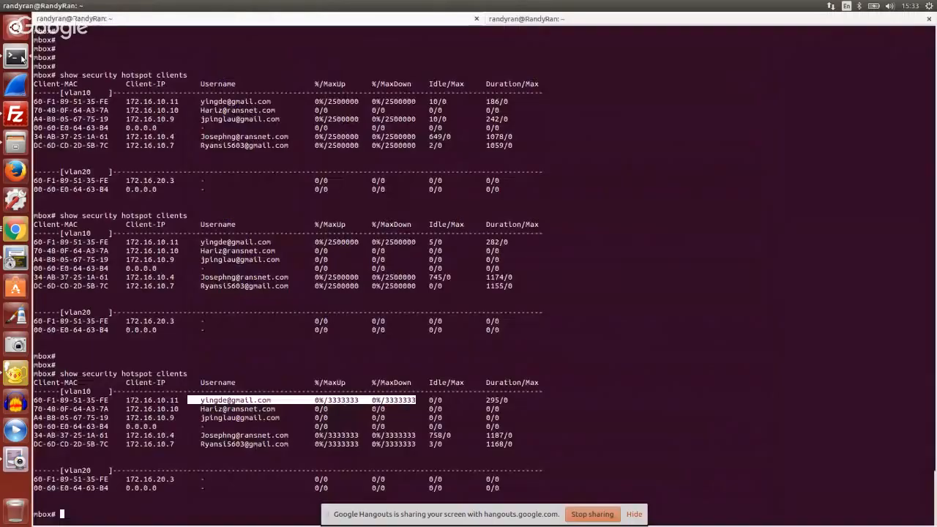
pyautogui.press('Return')
pyautogui.press('Return')
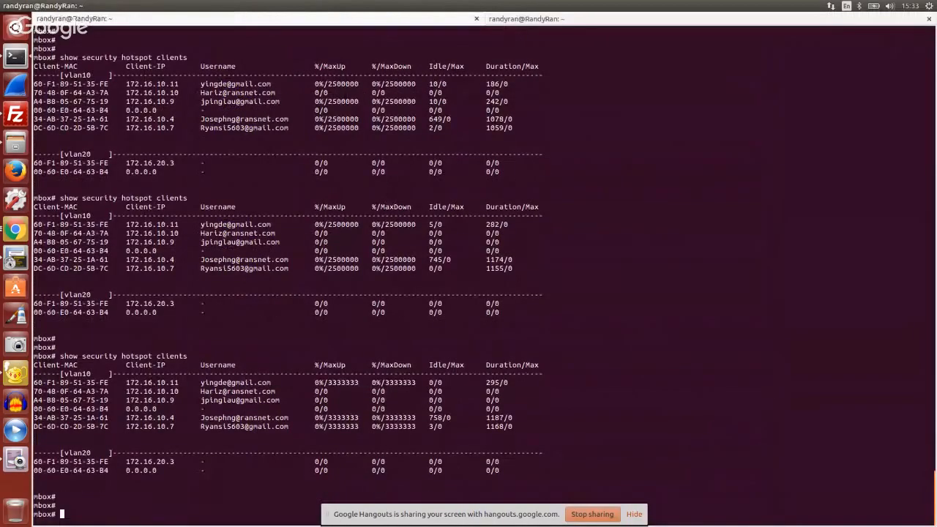
pyautogui.write('show run')
pyautogui.press('Return')
pyautogui.press('Return')
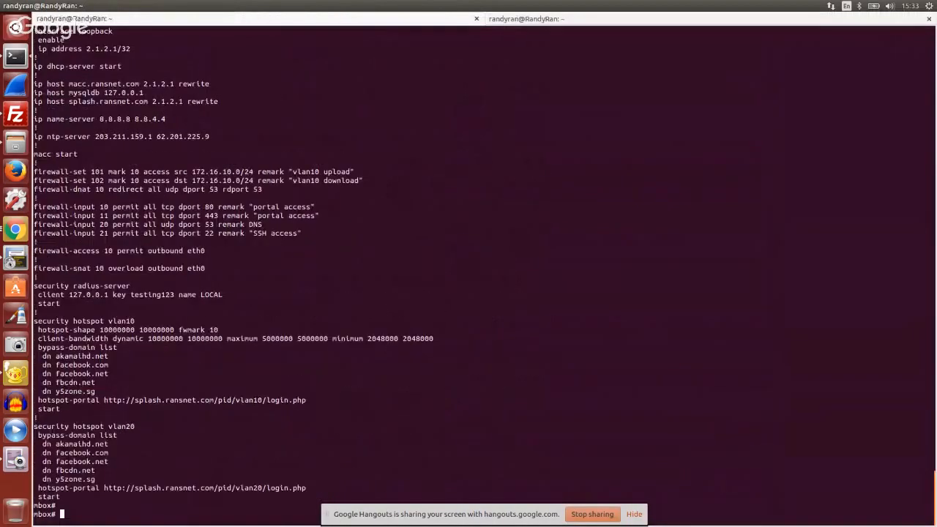
# Enter configuration mode and remove the vlan10 hotspot with "no security hotspot vlan10"
pyautogui.write('configure')
pyautogui.press('Return')
pyautogui.write('no security ')
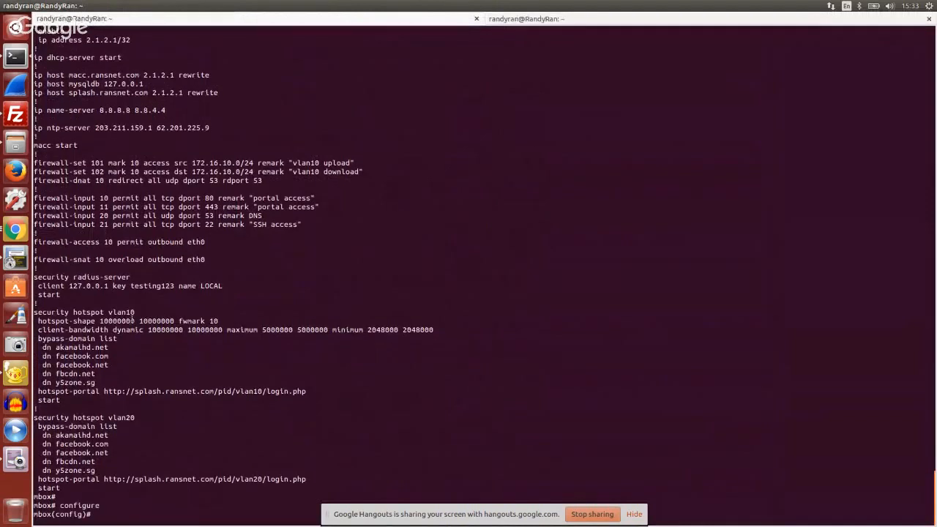
pyautogui.write('hotspot vlan10')
pyautogui.press('Return')
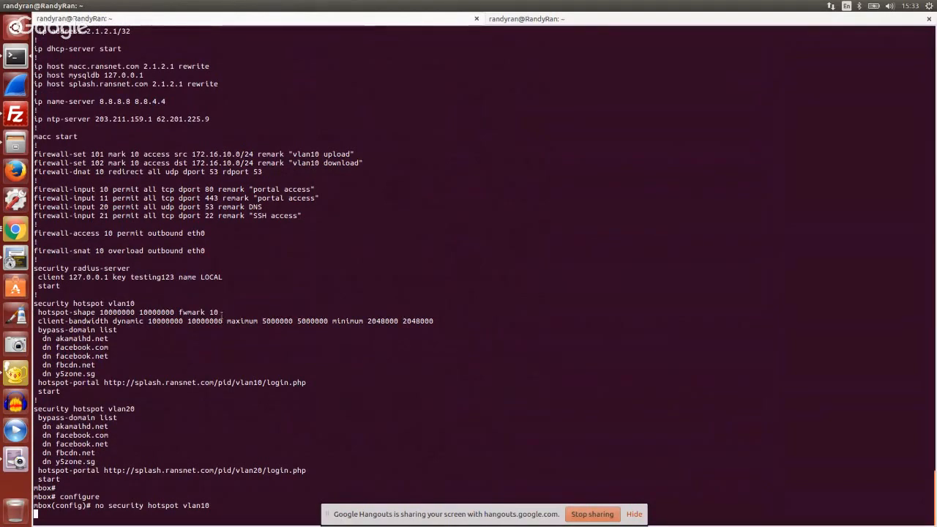
pyautogui.moveTo(221, 312); pyautogui.dragTo(30, 305)
pyautogui.rightClick(66, 309)
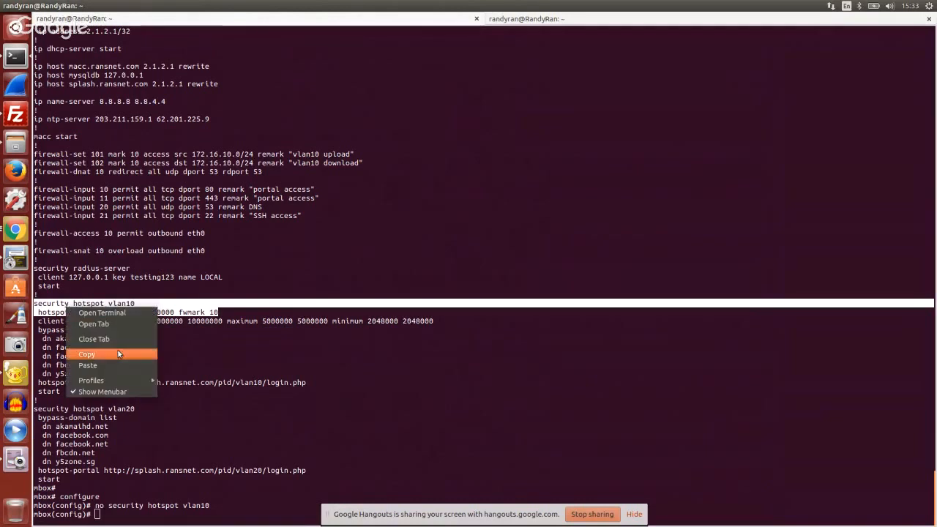
pyautogui.click(150, 351)
pyautogui.rightClick(153, 350)
pyautogui.click(209, 406)
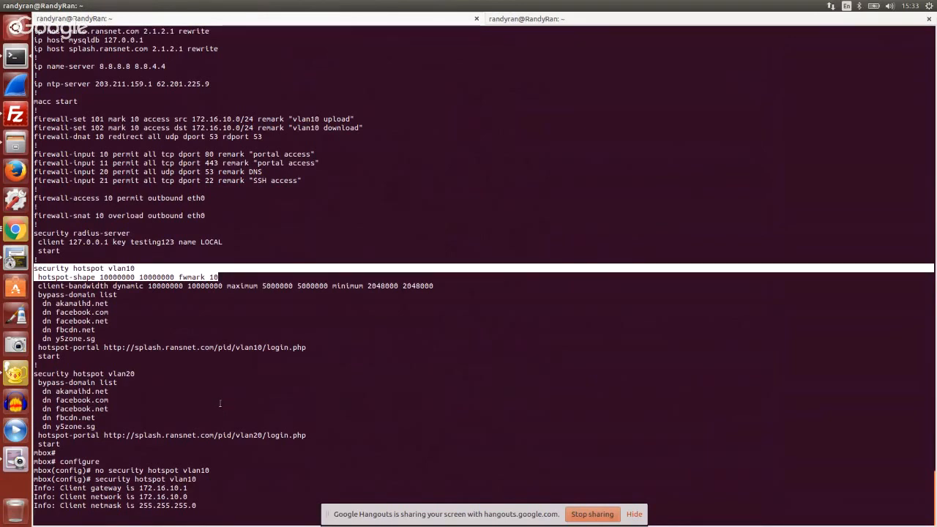
pyautogui.hotkey('ctrl', 'shift', 'v')
pyautogui.press('Return')
pyautogui.press('Return')
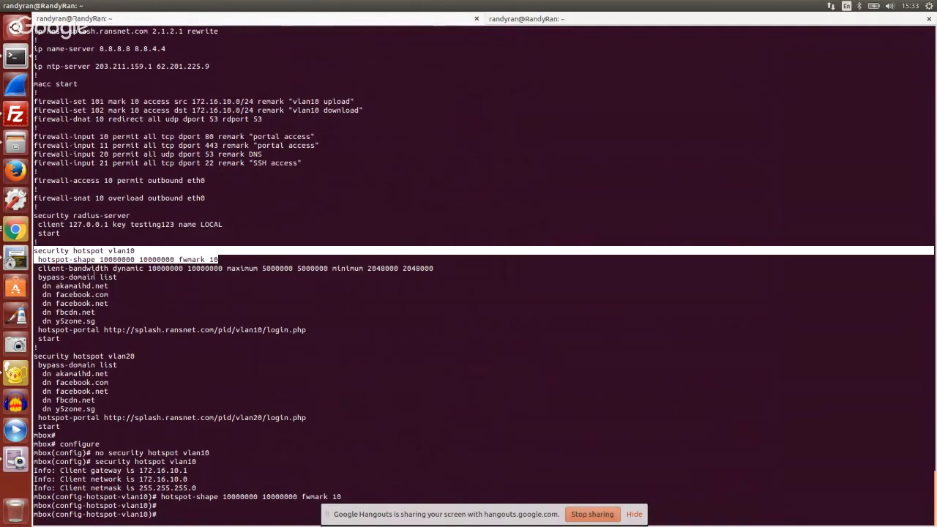
# List the client-bandwidth options and begin the vlan10 command "client-bandwidth adaptive"
pyautogui.write('cli')
pyautogui.press('Tab')
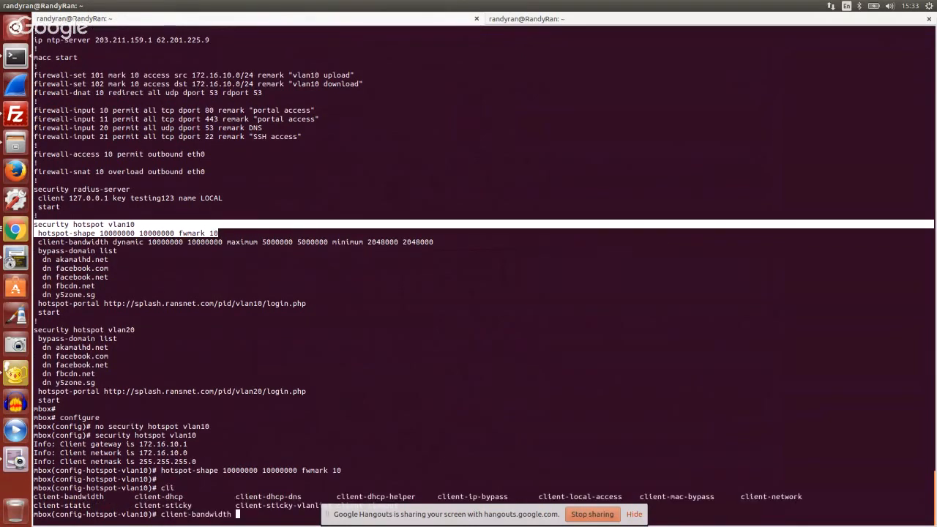
pyautogui.press('?')
pyautogui.write('adaptive')
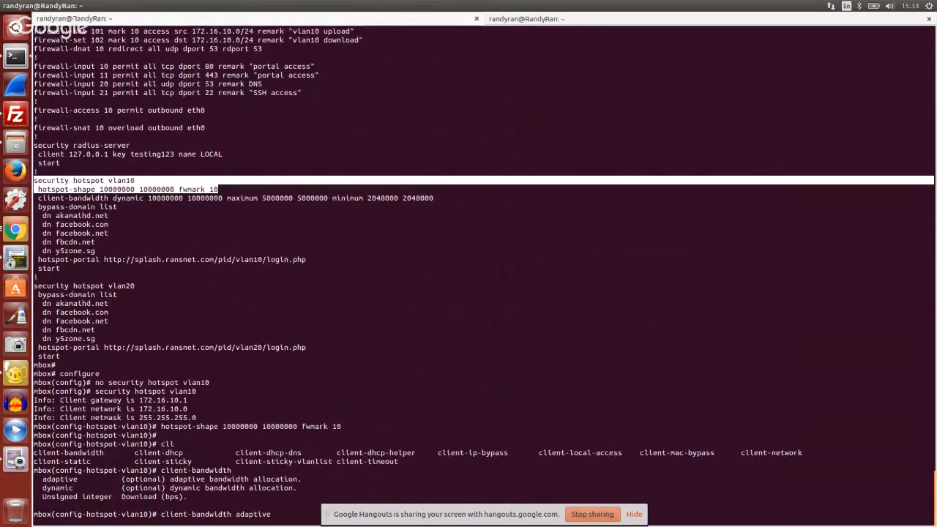
pyautogui.hotkey('alt', 'Tab')
pyautogui.hotkey('alt', 'Tab')
pyautogui.hotkey('alt', 'Tab')
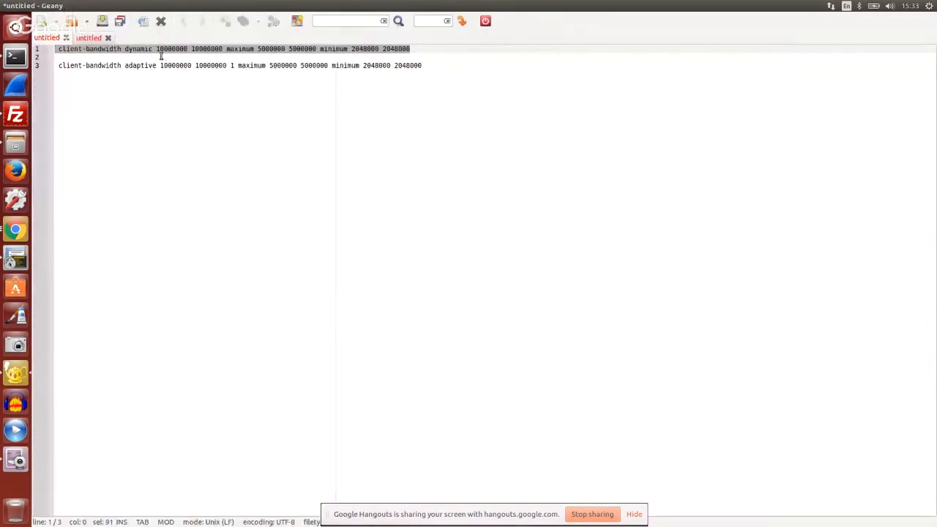
pyautogui.moveTo(159, 65); pyautogui.dragTo(440, 68)
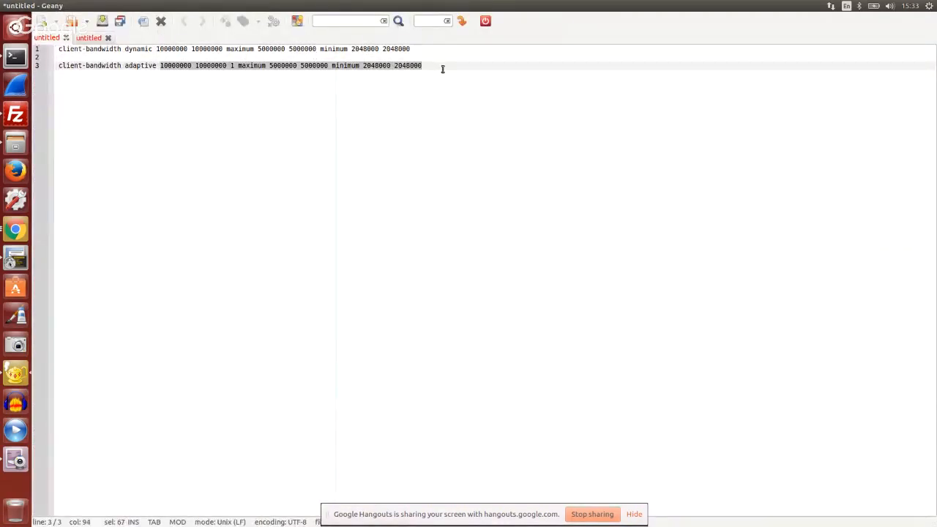
pyautogui.keyDown('shift'); pyautogui.click(228, 67); pyautogui.keyUp('shift')
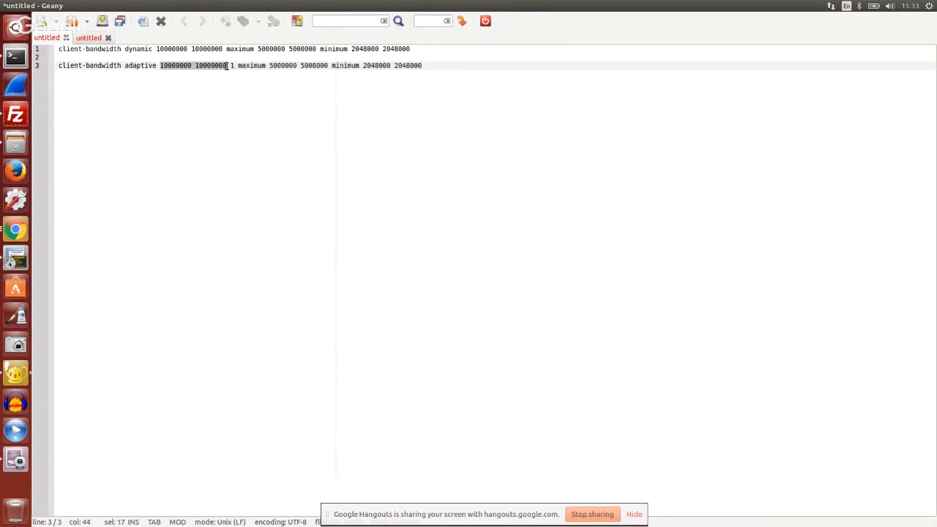
pyautogui.hotkey('alt', 'Tab')
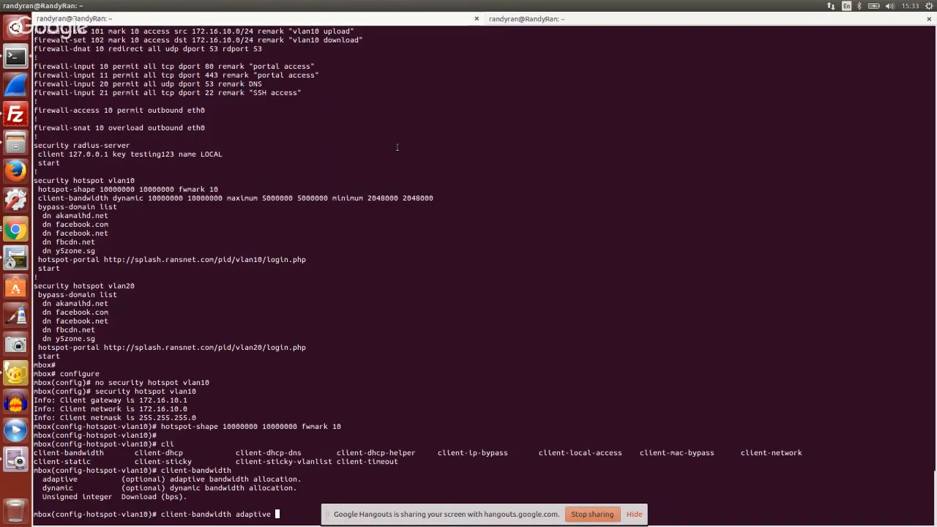
pyautogui.middleClick(444, 200)
pyautogui.press('?')
pyautogui.press('?')
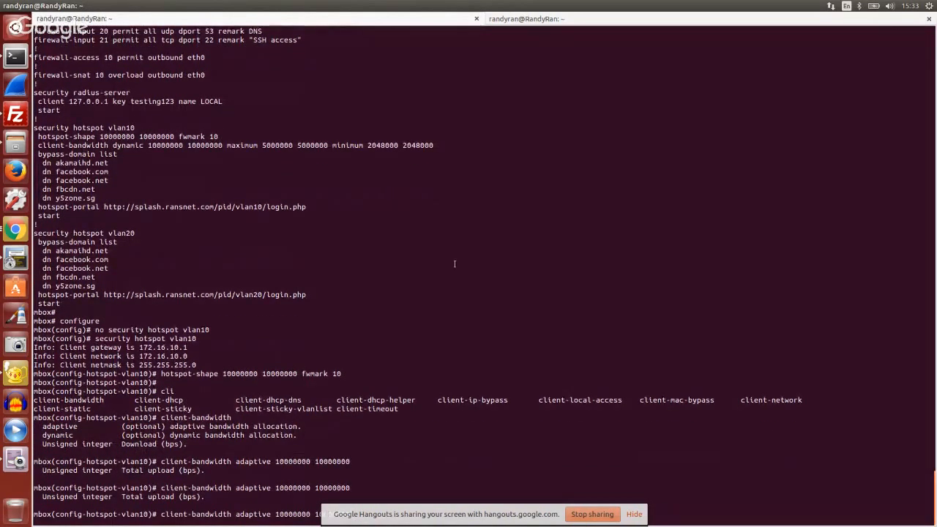
pyautogui.press('?')
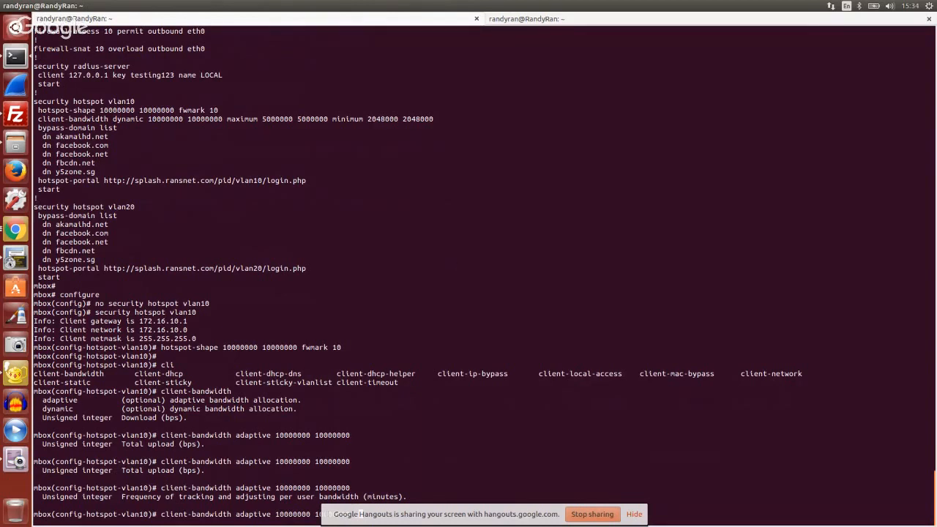
pyautogui.write('1 ?')
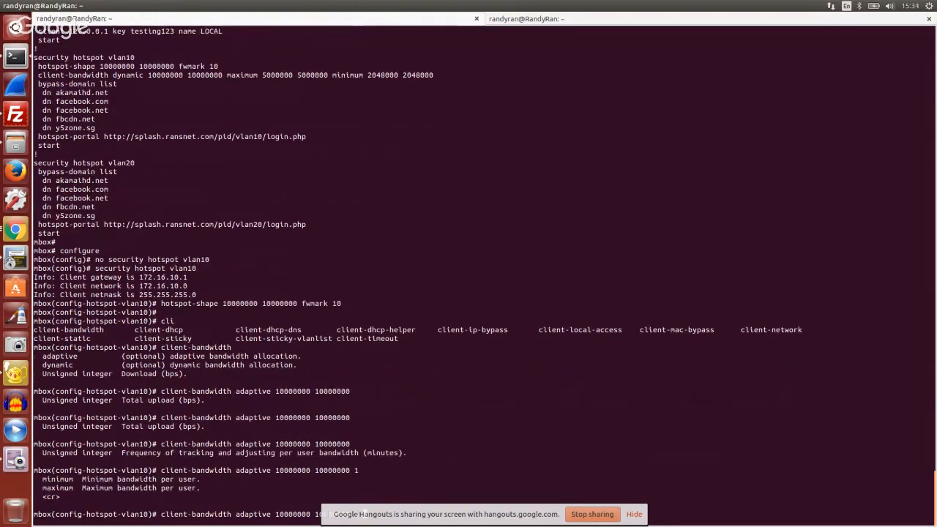
pyautogui.hotkey('alt', 'Tab')
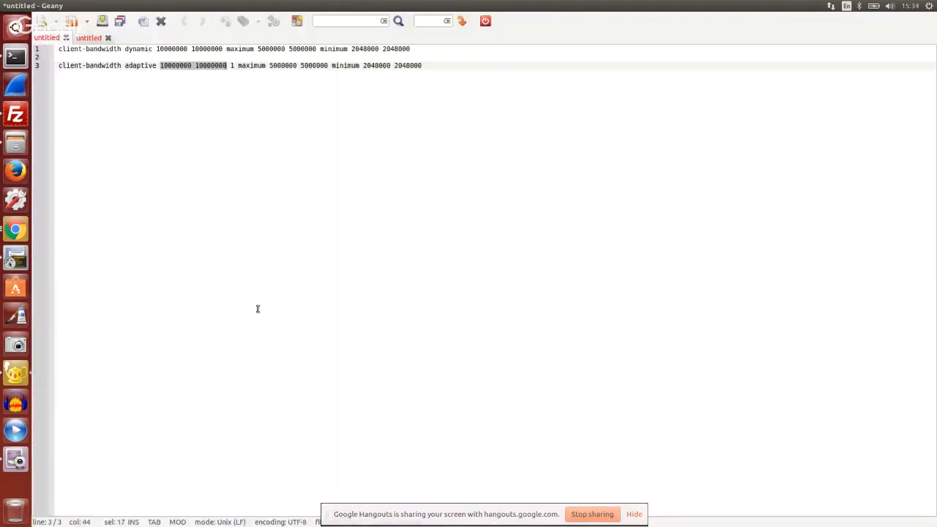
pyautogui.moveTo(237, 66); pyautogui.dragTo(427, 65)
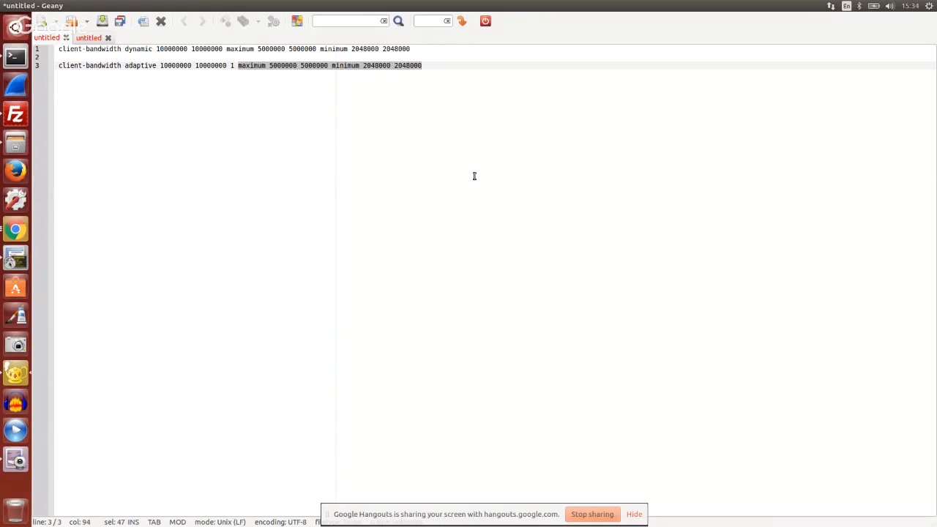
pyautogui.click(231, 65)
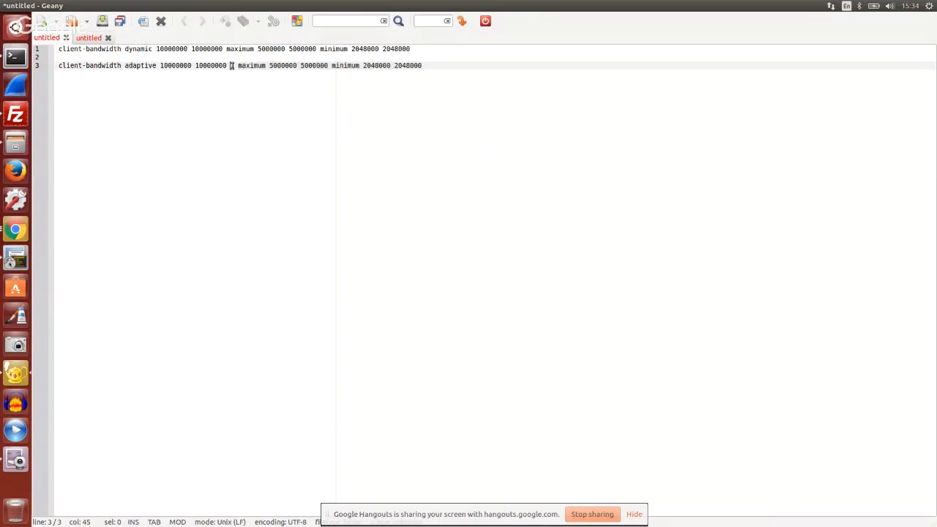
pyautogui.hotkey('shift', 'Right')
pyautogui.press('End')
pyautogui.moveTo(240, 66); pyautogui.dragTo(422, 66)
pyautogui.press('super+c')
pyautogui.hotkey('alt', 'Tab')
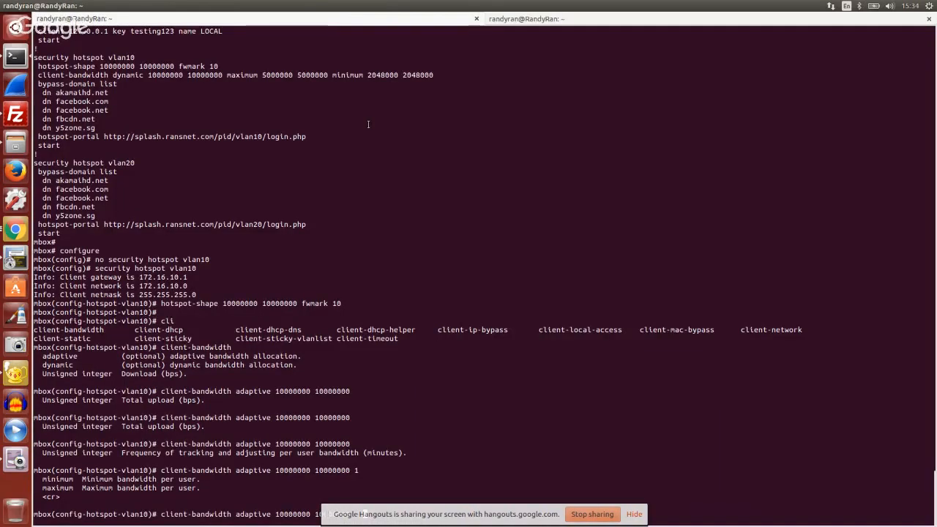
pyautogui.middleClick(469, 154)
pyautogui.write('?')
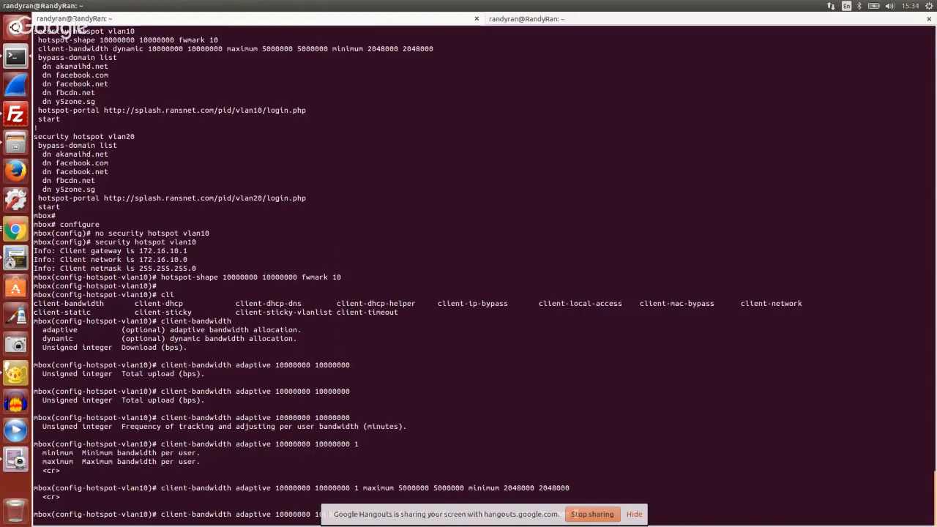
pyautogui.press('Return')
# Leave configuration mode with "end" and review the vlan10 hotspot settings with "show running-config"
pyautogui.write('end')
pyautogui.press('Return')
pyautogui.write('show running-config')
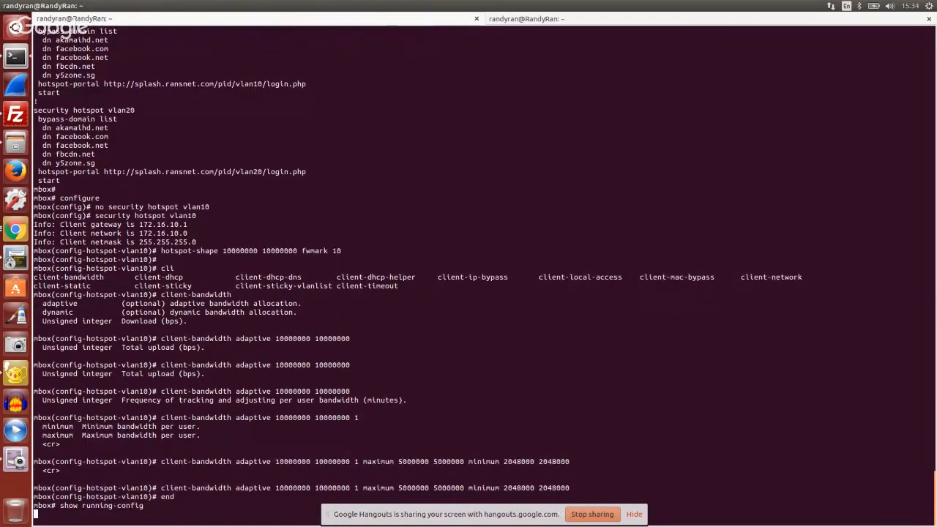
pyautogui.press('Return')
# Enter configuration mode and open the vlan10 hotspot with "security hotspot vlan10"
pyautogui.write('configure')
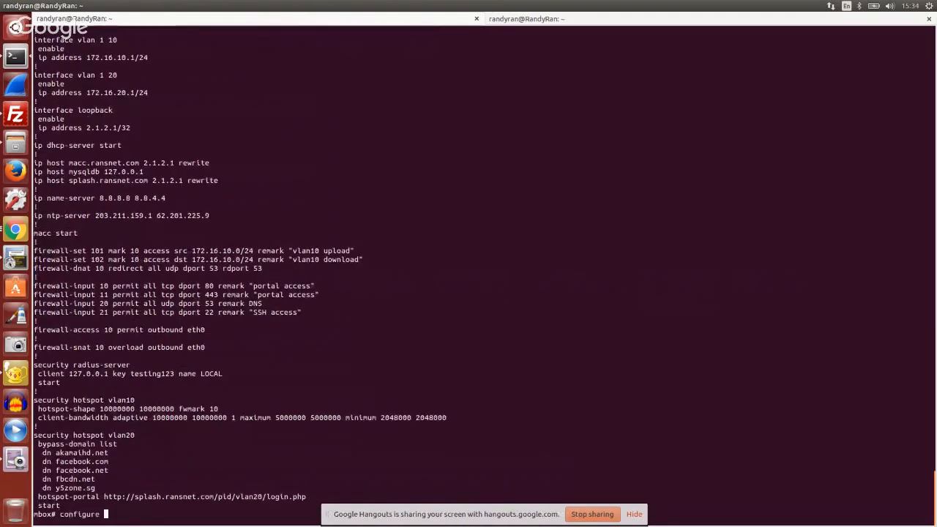
pyautogui.press('Return')
pyautogui.write('security hotspot vlan10')
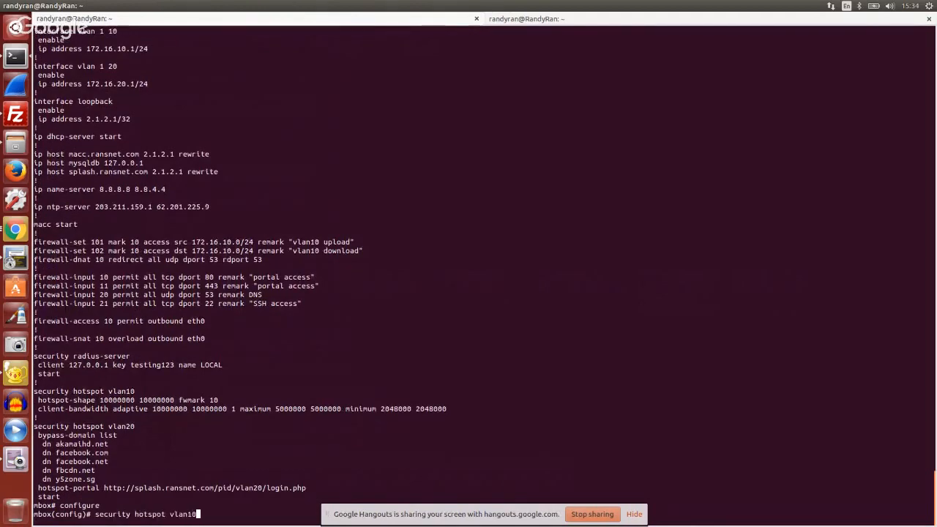
pyautogui.press('Return')
# Paste the old vlan10 bypass-domain list, hotspot-portal and start lines from the earlier output into the hotspot configuration and end configuration mode
pyautogui.scroll(15, 502, 152)
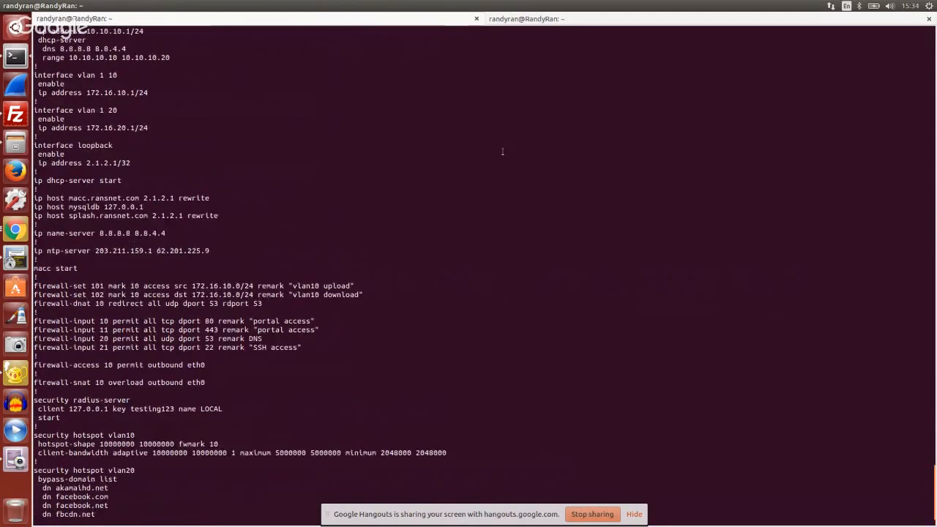
pyautogui.scroll(8, 389, 171)
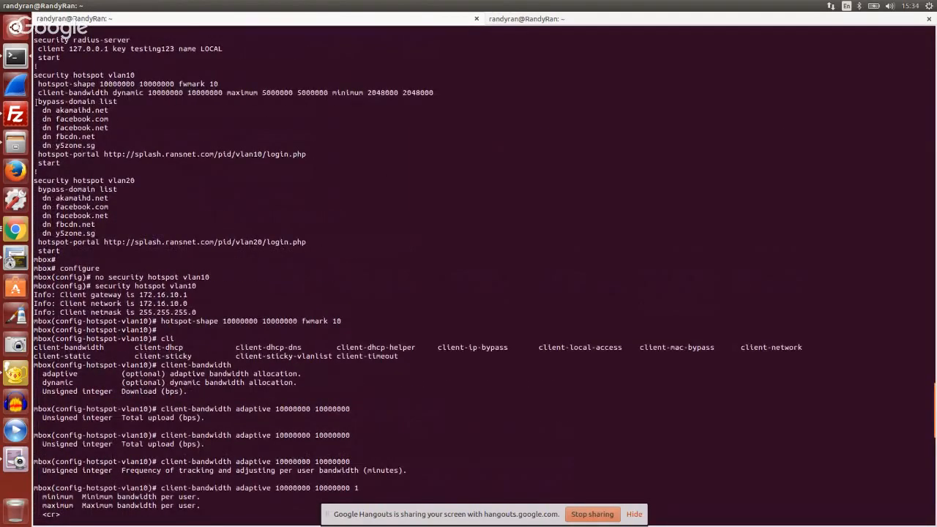
pyautogui.moveTo(35, 101); pyautogui.dragTo(303, 161)
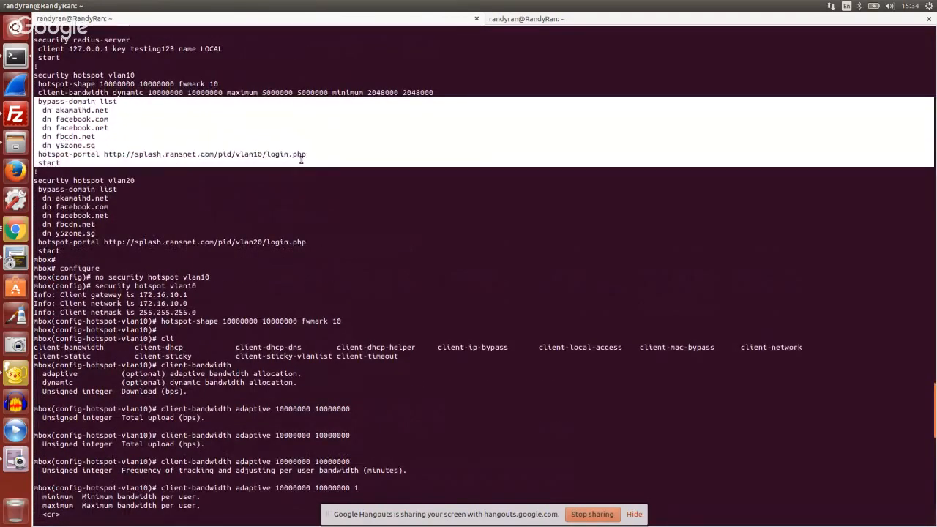
pyautogui.rightClick(373, 118)
pyautogui.click(403, 153)
pyautogui.rightClick(411, 147)
pyautogui.rightClick(428, 193)
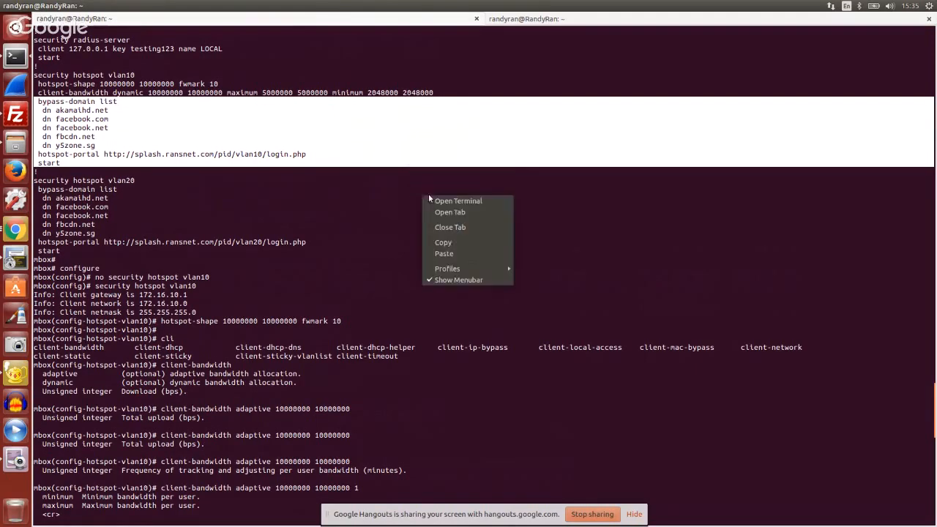
pyautogui.click(455, 254)
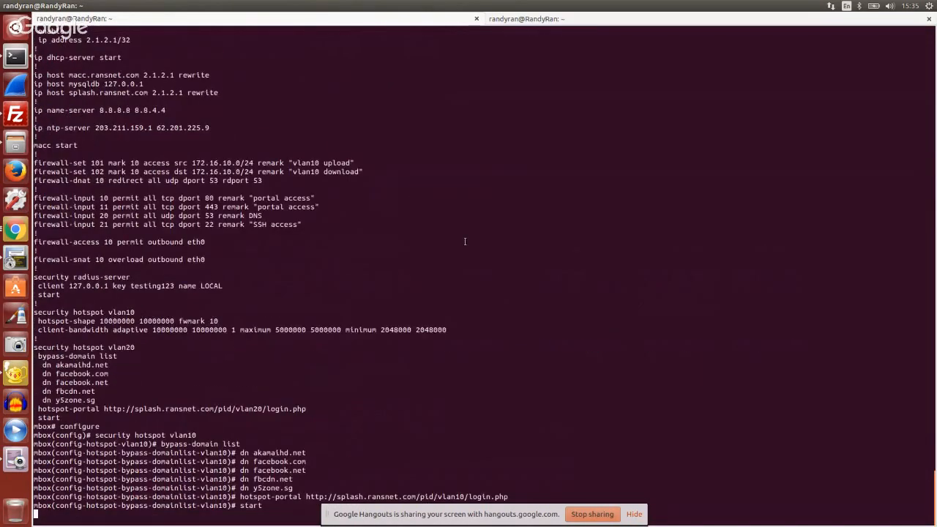
pyautogui.write('end')
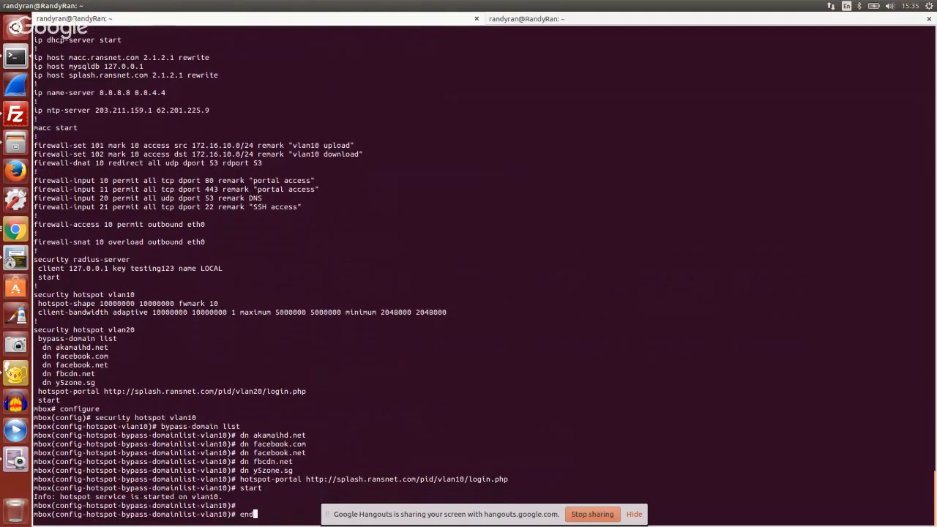
pyautogui.press('Return')
# Check the hotspot service and its clients with "show security hotspot" and "show security hotspot clients"
pyautogui.write('show security hotspot')
pyautogui.press('Return')
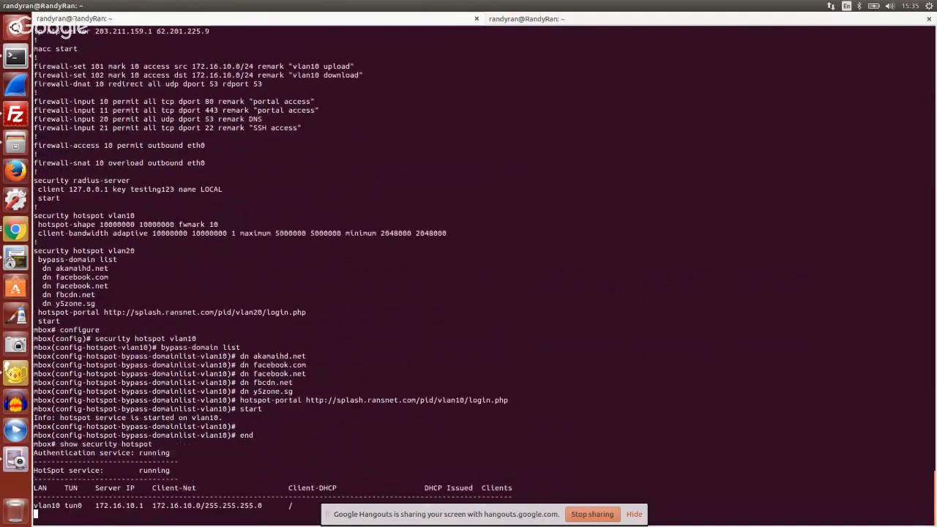
pyautogui.press('Up')
pyautogui.write('clients')
pyautogui.press('Return')
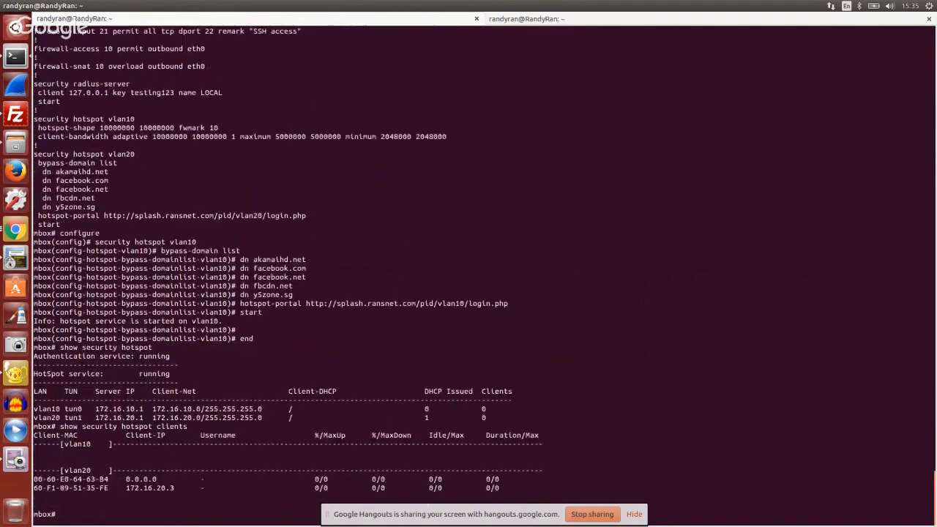
pyautogui.press('Return')
pyautogui.press('Return')
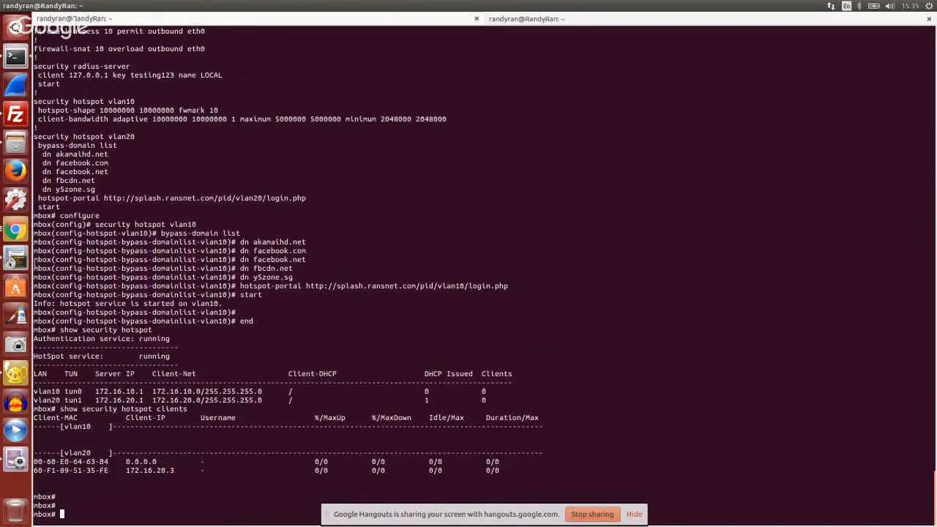
# Switch to Chrome and reload the Online Users report in the mBox Radius page
pyautogui.click(16, 232)
pyautogui.hotkey('alt', 'Tab')
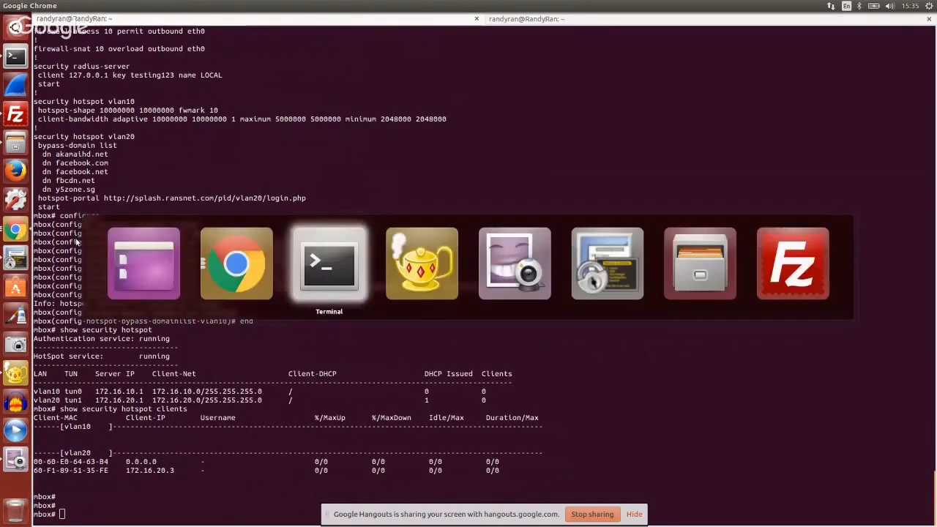
pyautogui.hotkey('alt', 'Tab')
pyautogui.hotkey('alt', 'Tab')
pyautogui.hotkey('alt', 'Tab')
pyautogui.hotkey('alt', 'Tab')
pyautogui.hotkey('alt', 'Tab')
pyautogui.hotkey('alt', 'Tab')
pyautogui.hotkey('alt', 'Tab')
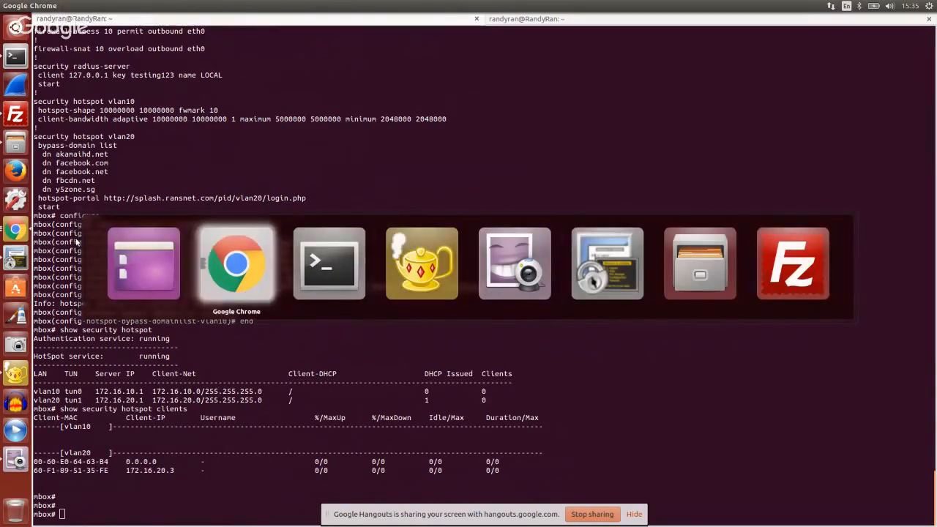
pyautogui.hotkey('ctrl', 'shift', 'Tab')
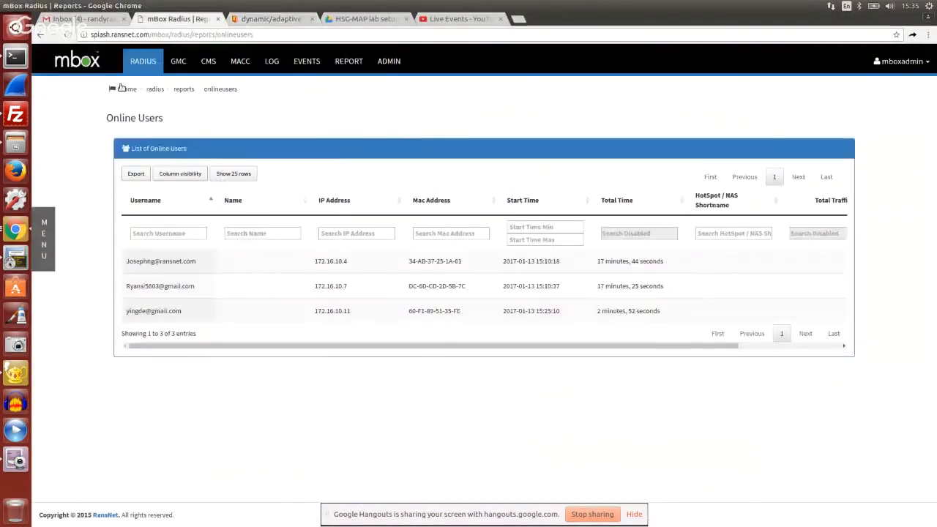
pyautogui.click(44, 234)
pyautogui.click(135, 238)
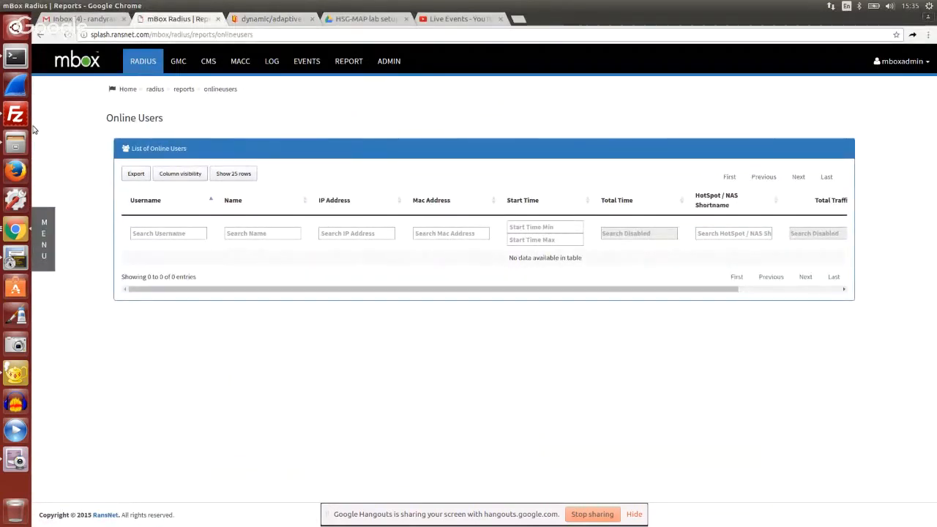
# Switch back to the terminal and rerun "show security hotspot clients" to check the vlan10 clients
pyautogui.click(18, 59)
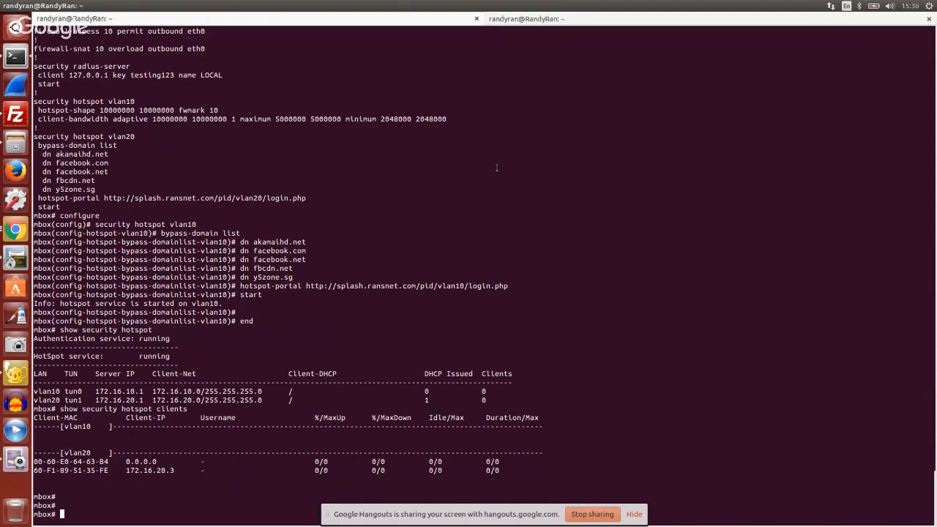
pyautogui.press('Return')
pyautogui.press('Return')
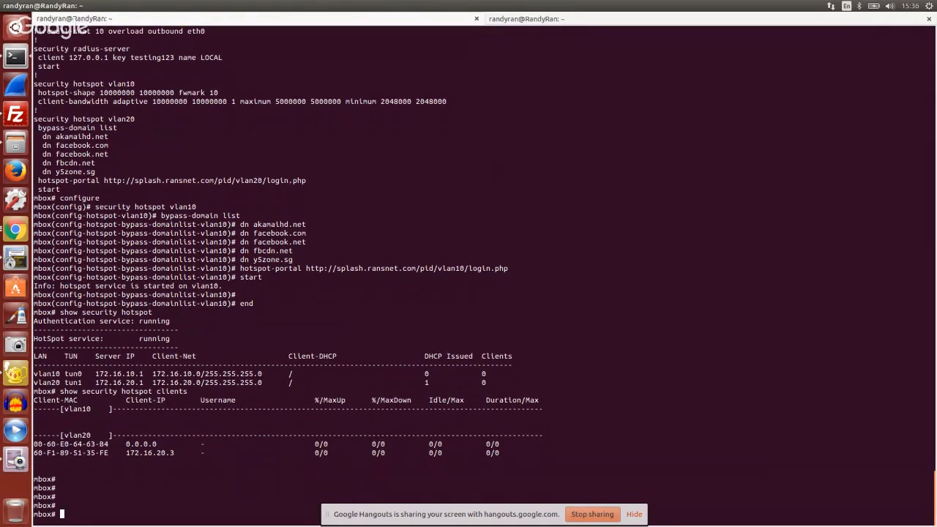
pyautogui.press('Return')
pyautogui.press('Return')
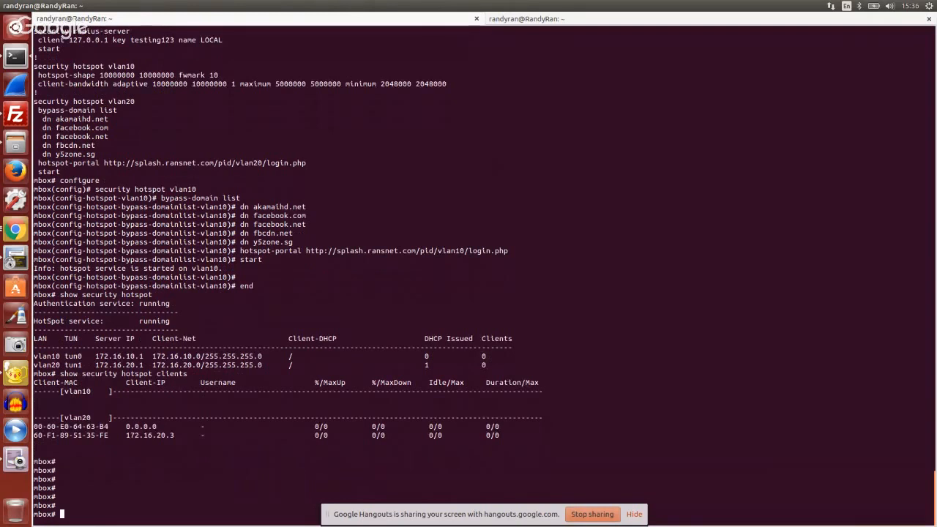
pyautogui.press('Return')
pyautogui.press('Return')
pyautogui.press('Return')
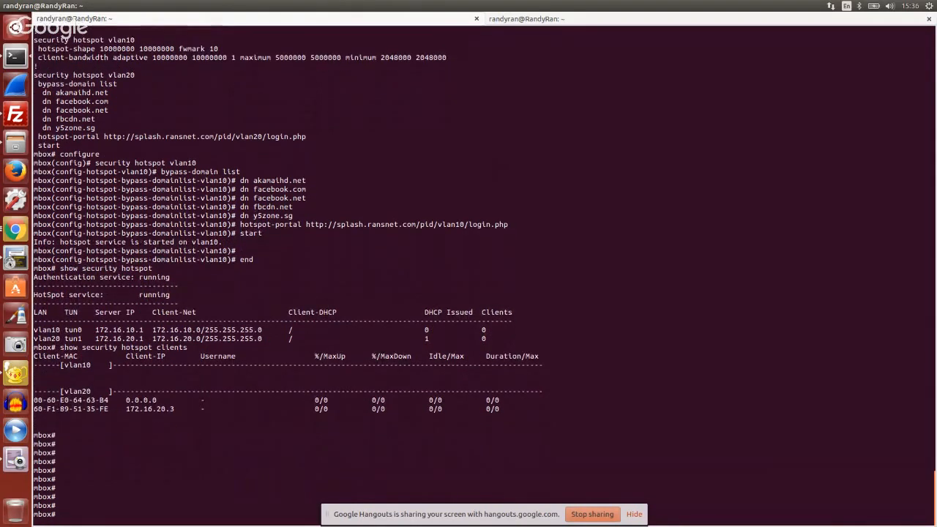
pyautogui.press('Up')
pyautogui.press('Up')
pyautogui.press('Down')
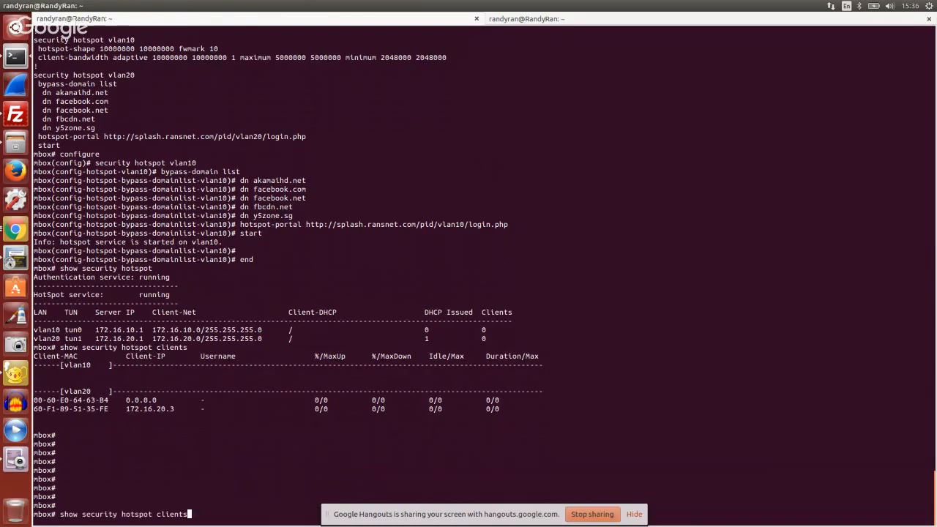
pyautogui.press('Return')
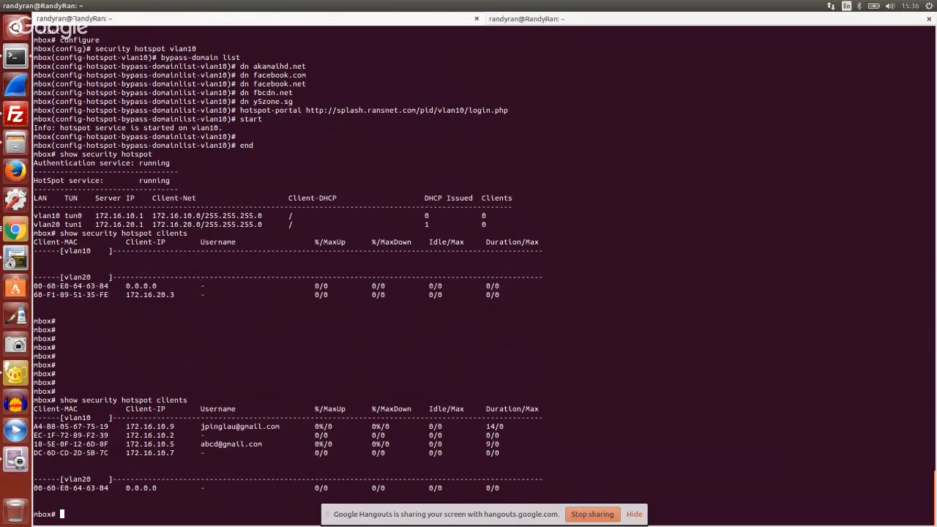
# Switch to Cheese to view the client phone through the camera
pyautogui.click(19, 465)
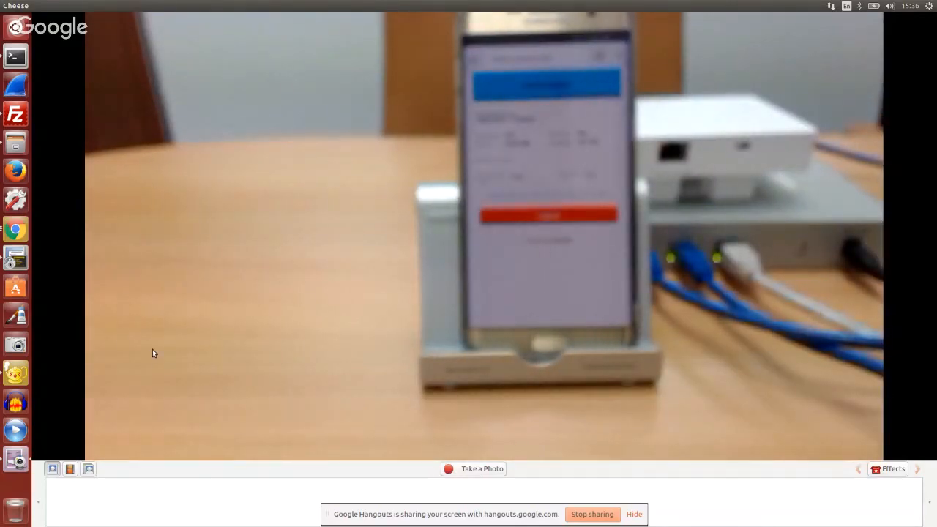
# Switch to Chrome and check the Online Users report in the mBox Radius page for logged-in clients
pyautogui.hotkey('alt', 'Tab')
pyautogui.hotkey('alt', 'Tab')
pyautogui.hotkey('alt', 'Tab')
pyautogui.hotkey('alt', 'Tab')
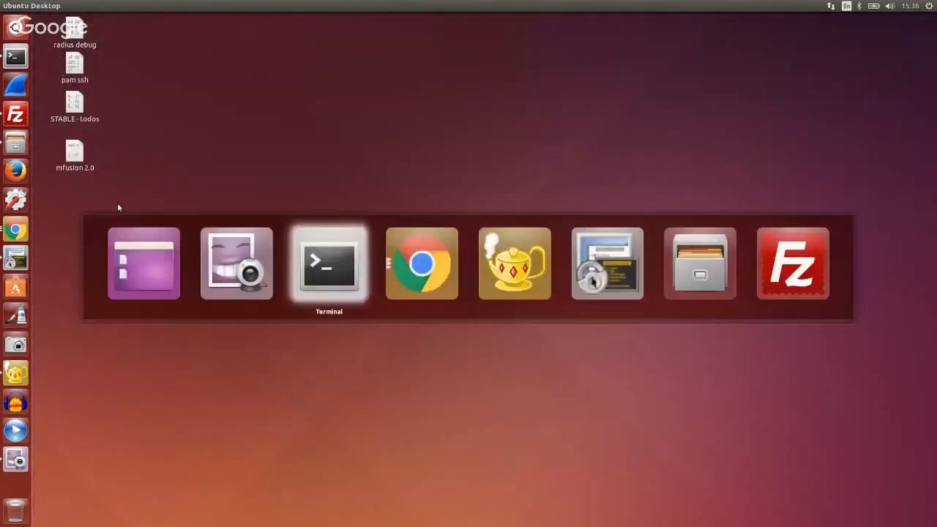
pyautogui.click(18, 229)
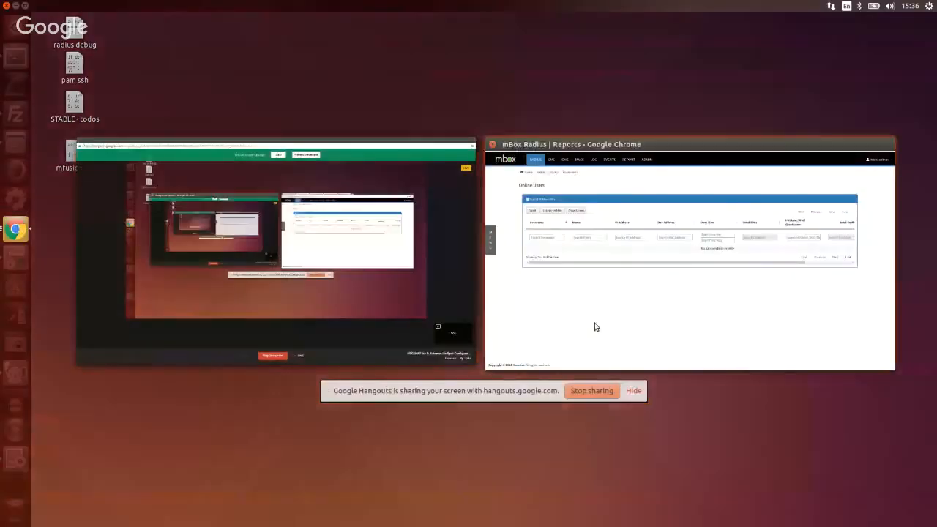
pyautogui.click(595, 326)
pyautogui.hotkey('alt', 'Tab')
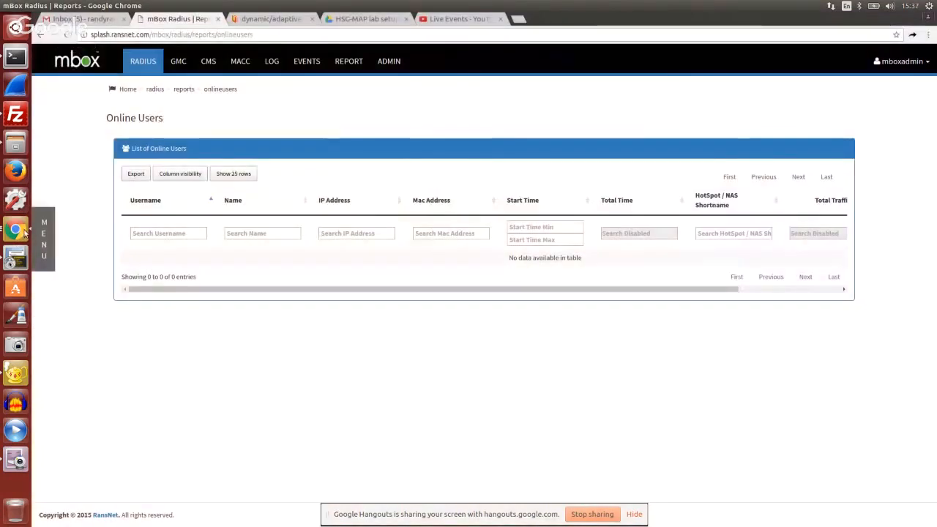
pyautogui.moveTo(46, 230)
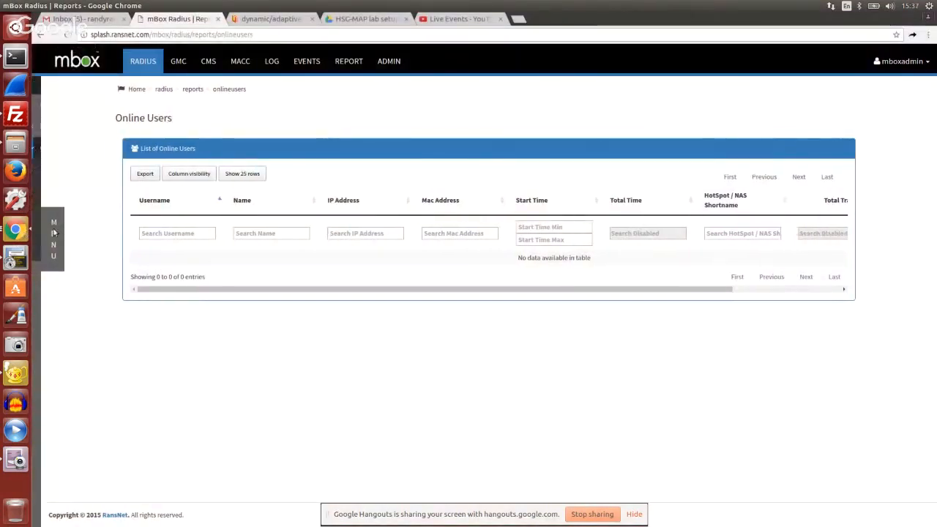
pyautogui.click(76, 225)
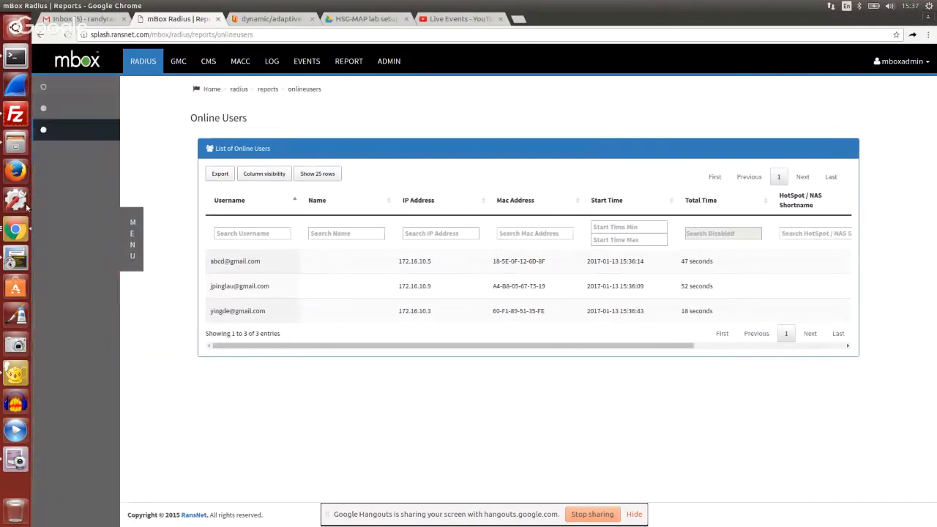
# Switch back to the terminal and run "show security hotspot clients" twice to check the vlan10 bandwidth limits
pyautogui.click(15, 58)
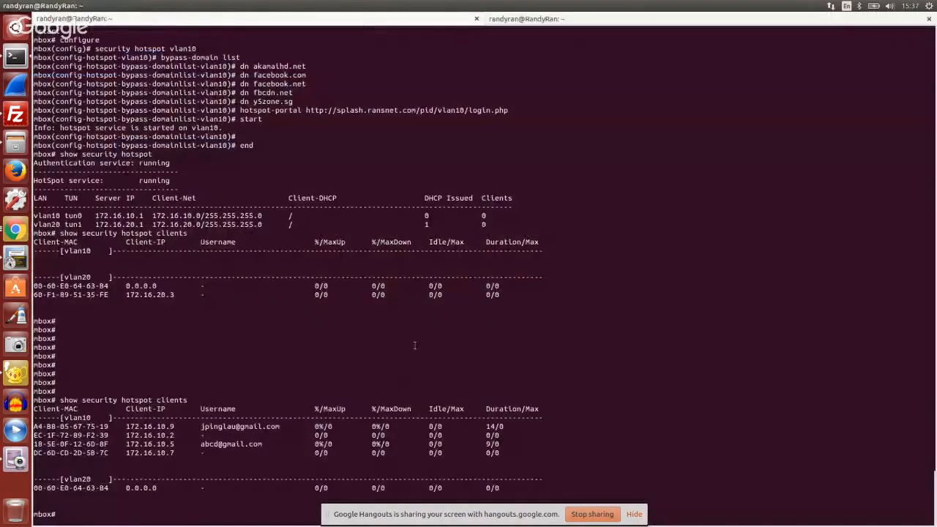
pyautogui.press('Up')
pyautogui.press('Return')
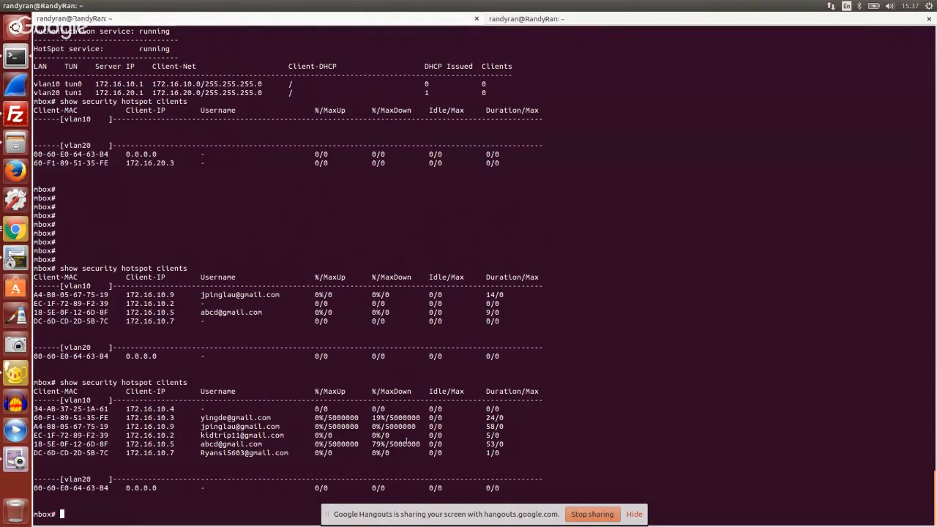
pyautogui.press('Up')
pyautogui.press('Return')
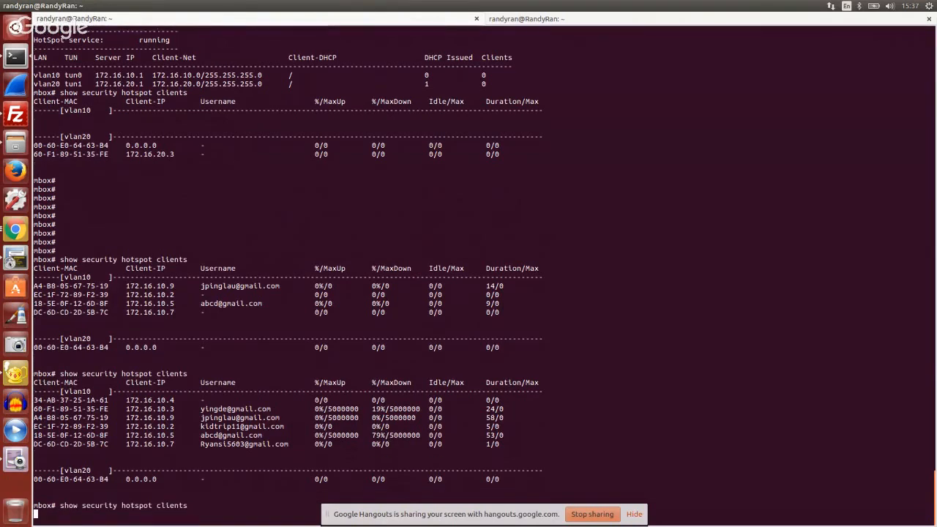
# Run "show interface stats" twice, highlighting the outbound rates of vlan10 and tun0 and the inbound rate of eth0
pyautogui.write('show ')
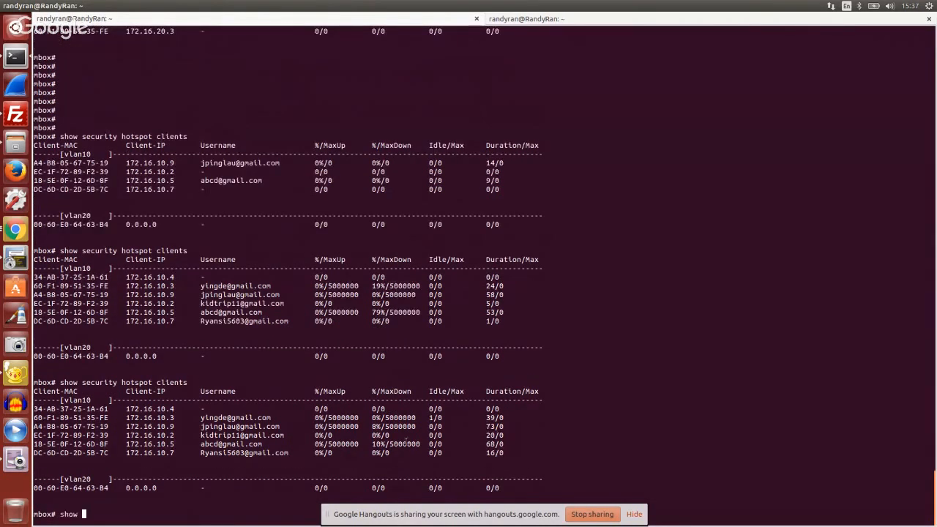
pyautogui.write('interface stats')
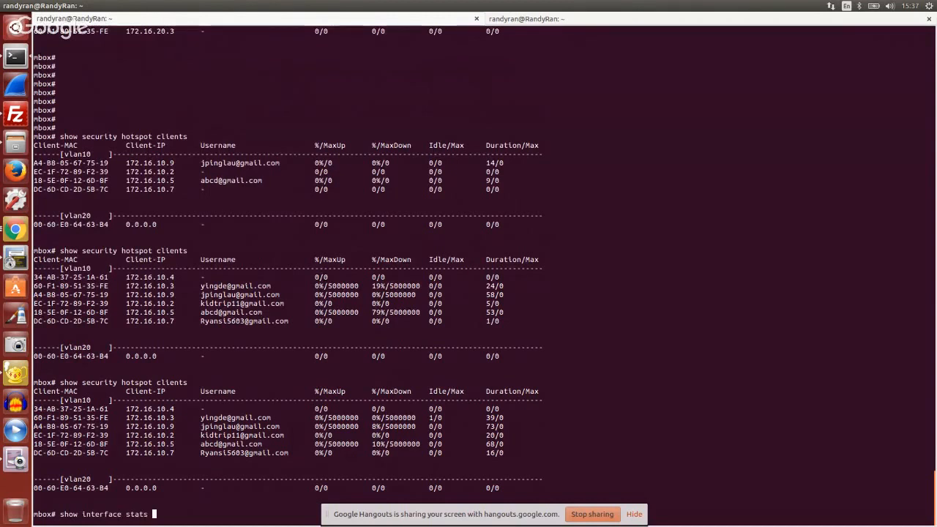
pyautogui.press('Return')
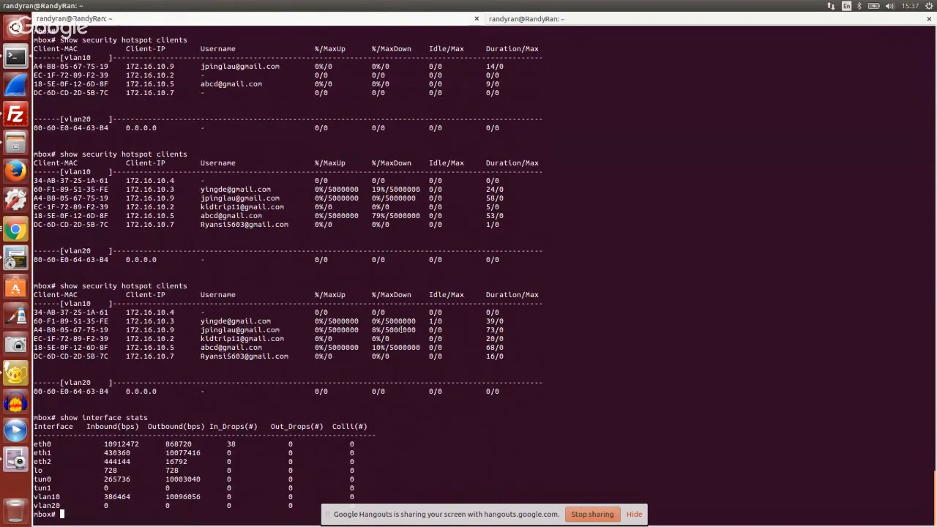
pyautogui.moveTo(188, 496); pyautogui.dragTo(173, 497)
pyautogui.moveTo(185, 479); pyautogui.dragTo(180, 480)
pyautogui.moveTo(124, 444); pyautogui.dragTo(105, 444)
pyautogui.click(565, 424)
pyautogui.press('Up')
pyautogui.press('Return')
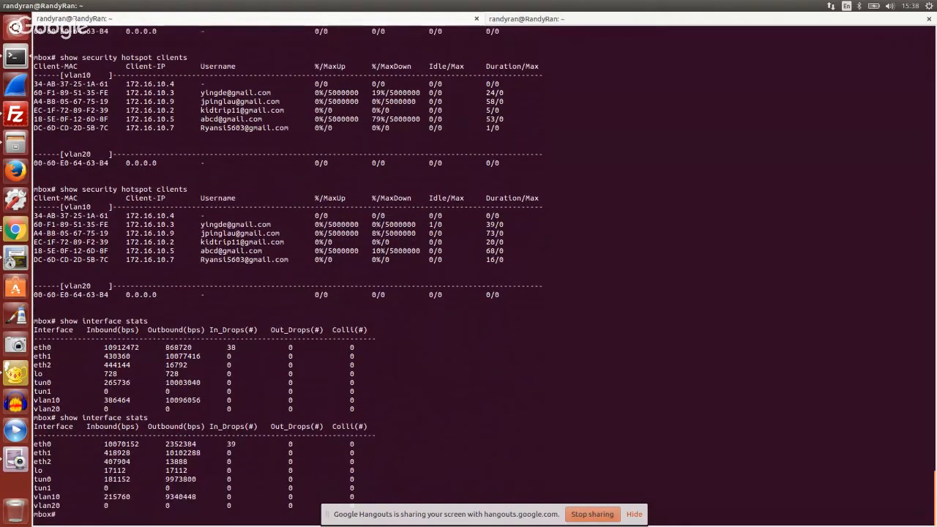
# Rerun "show security hotspot clients" to examine each vlan10 client's upload and download limits
pyautogui.press('Up')
pyautogui.press('Up')
pyautogui.press('Up')
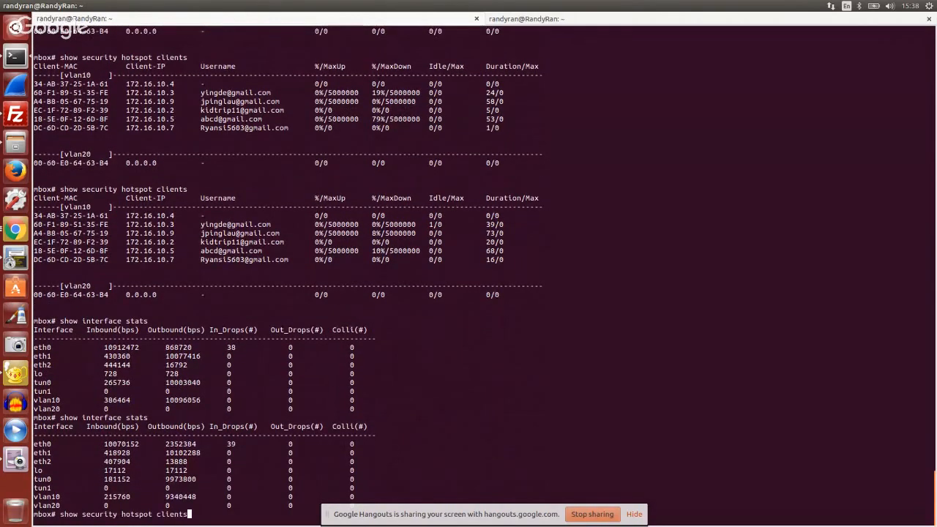
pyautogui.press('Return')
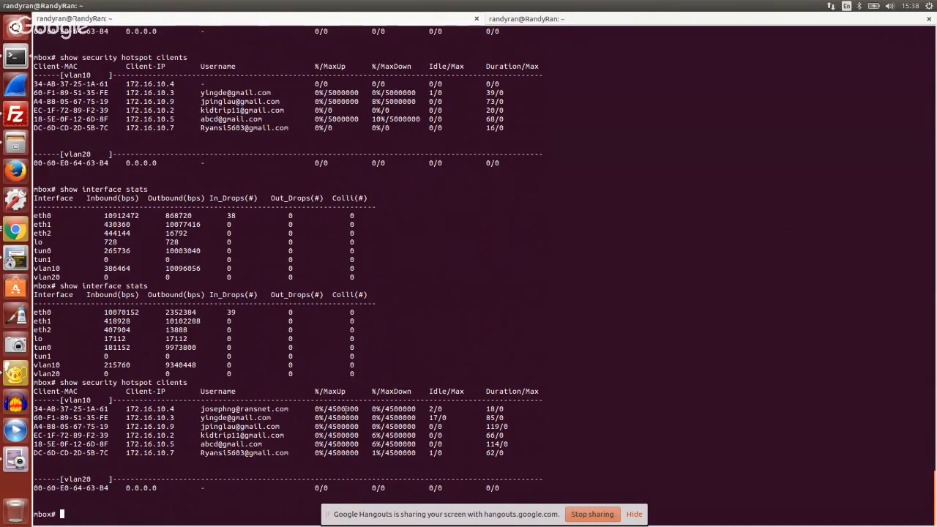
# Rerun "show interface stats" and highlight the inbound rate of eth0 in the latest output
pyautogui.press('Up')
pyautogui.press('Up')
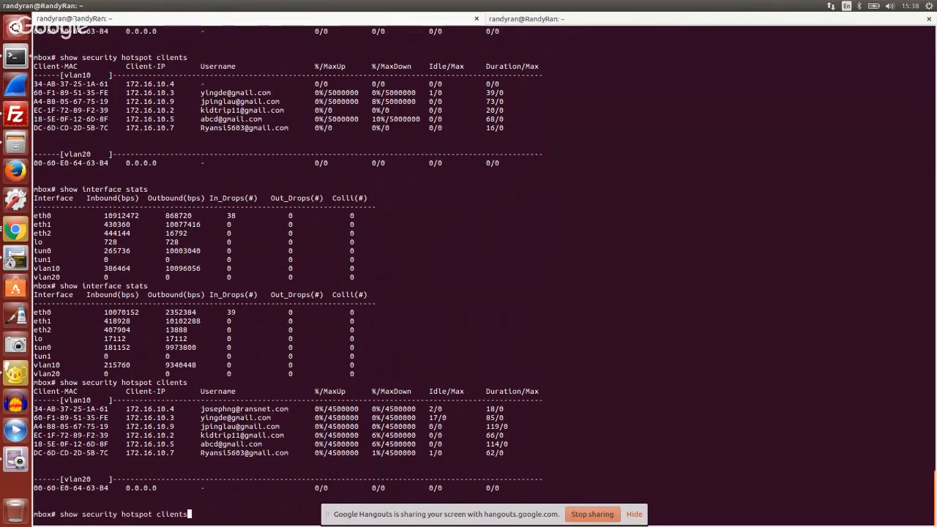
pyautogui.press('Return')
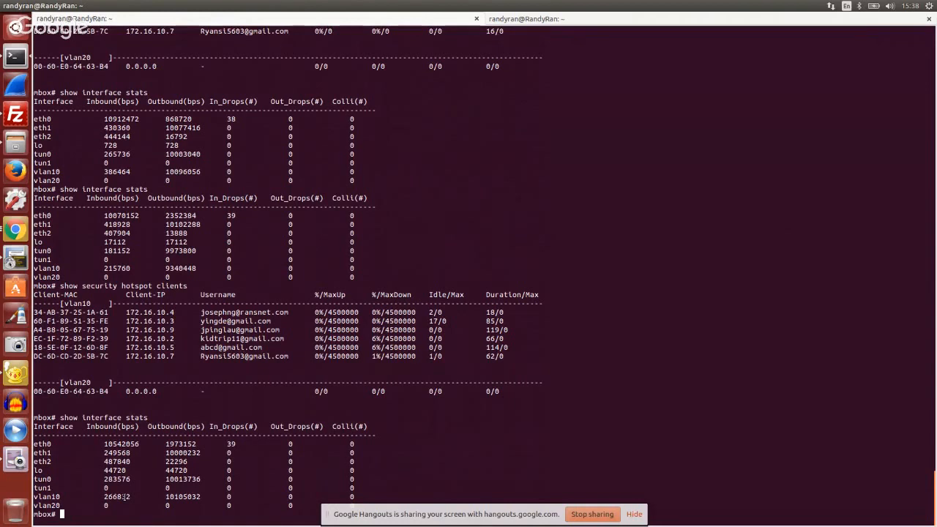
pyautogui.press('Up')
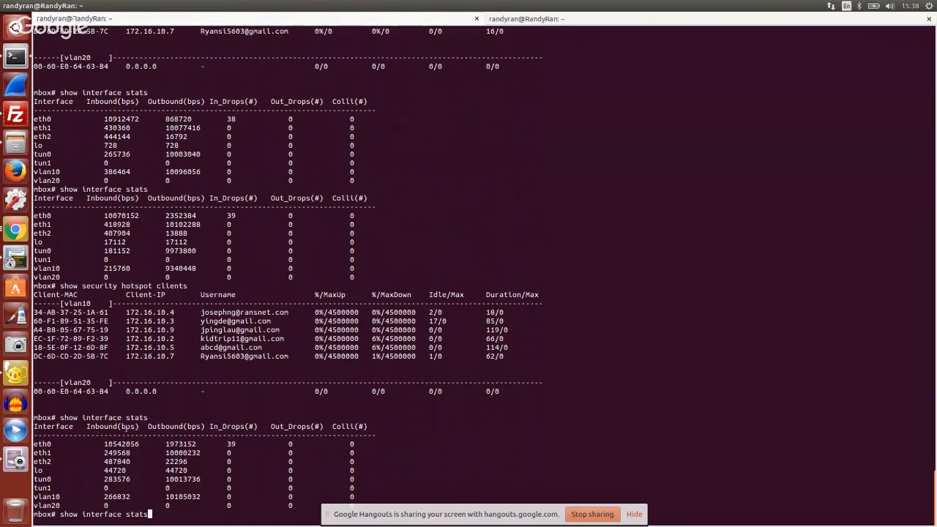
pyautogui.doubleClick(125, 443)
# Run "show security hotspot clients" twice more to track the adaptive limits, leaving blank prompt lines between the outputs
pyautogui.press('Up')
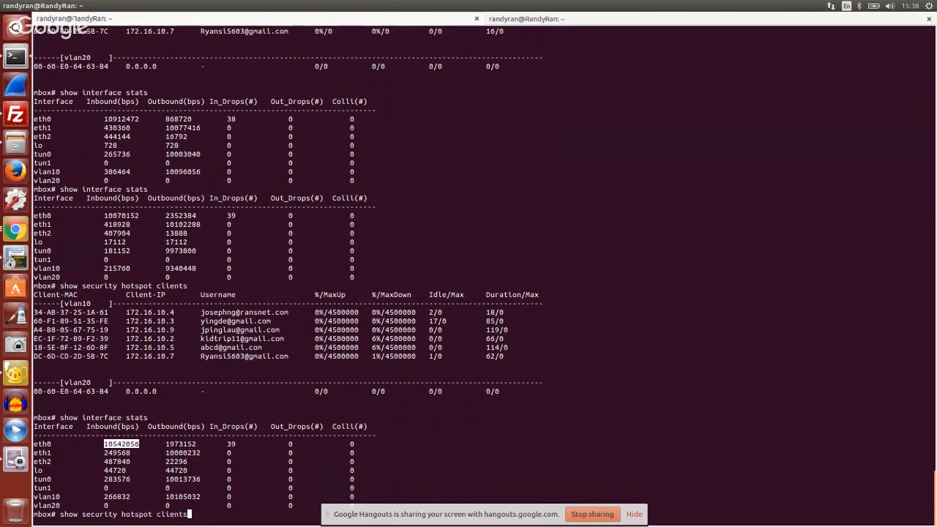
pyautogui.press('Return')
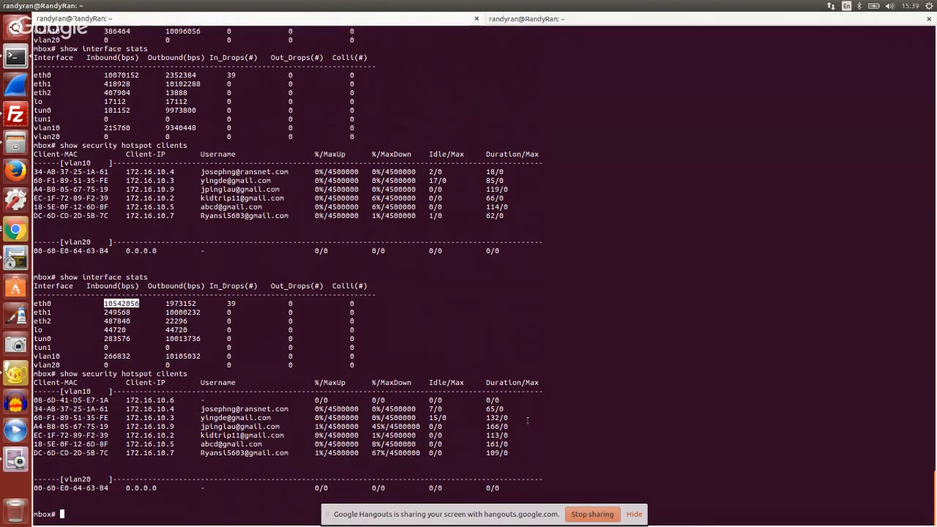
pyautogui.click(361, 303)
pyautogui.press('Return')
pyautogui.press('Return')
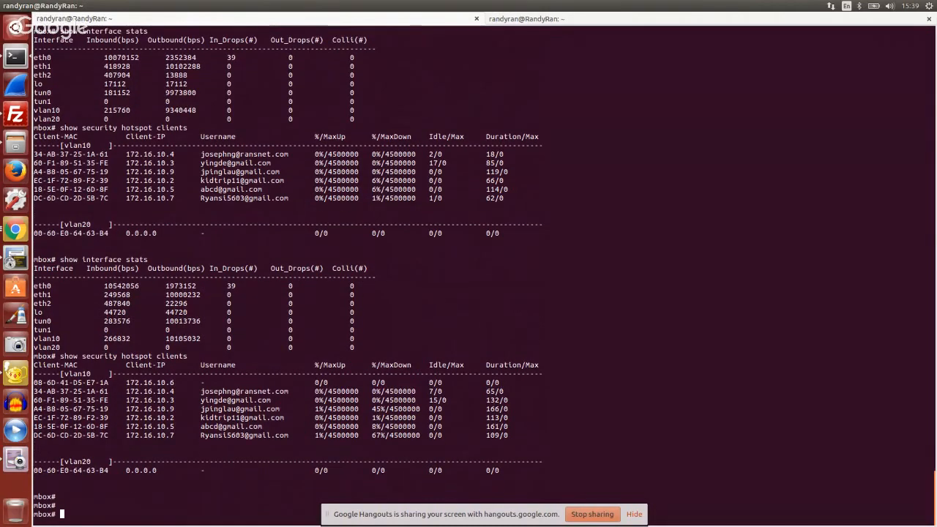
pyautogui.press('Up')
pyautogui.press('Return')
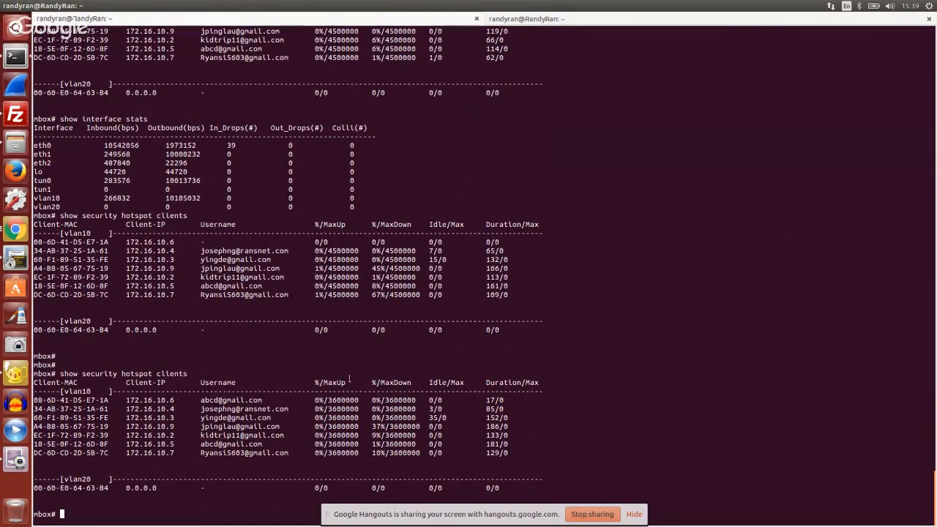
# Check the interface traffic rates with "show interface stats", leaving blank prompt lines below the output
pyautogui.press('Up')
pyautogui.press('Up')
pyautogui.press('Up')
pyautogui.press('Return')
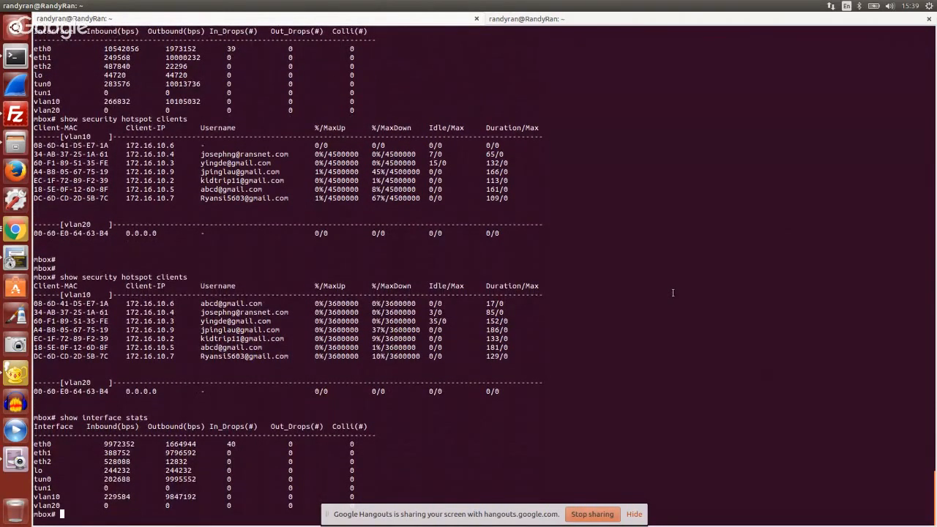
pyautogui.press('Return')
pyautogui.press('Return')
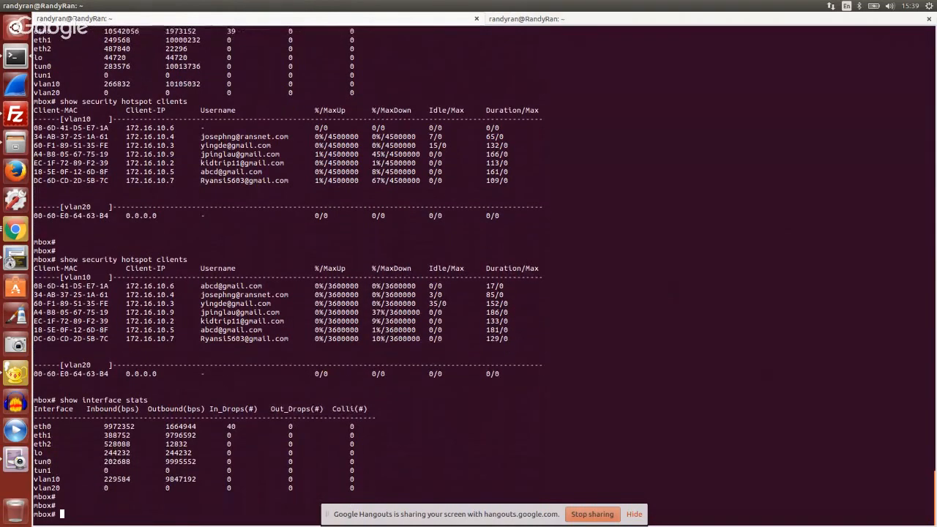
# Compare the client limits with the total traffic by running "show security hotspot clients" followed by "show interface stats"
pyautogui.press('Up')
pyautogui.press('Up')
pyautogui.press('Return')
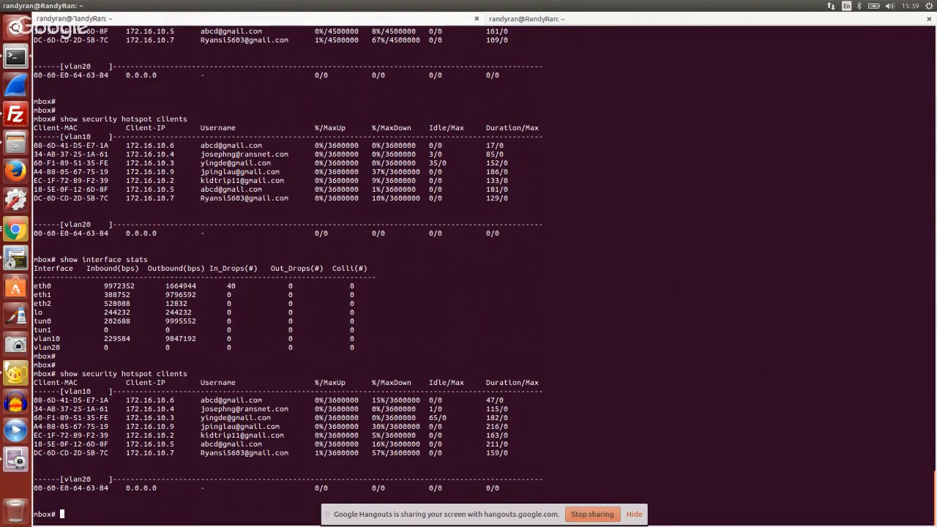
pyautogui.press('Up')
pyautogui.press('Up')
pyautogui.press('Up')
pyautogui.press('Up')
pyautogui.press('Return')
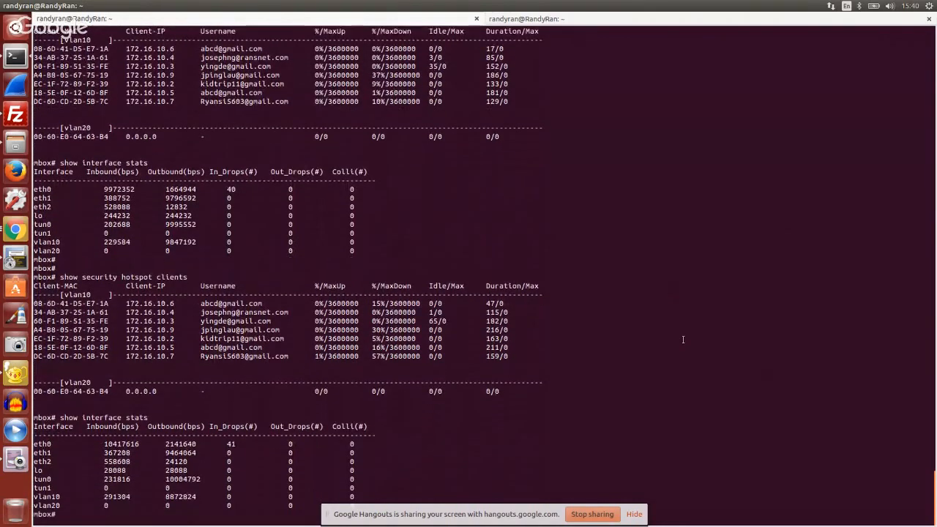
# Recheck the vlan10 clients' adaptive limits and usage with "show security hotspot clients"
pyautogui.press('Up')
pyautogui.press('Up')
pyautogui.press('Return')
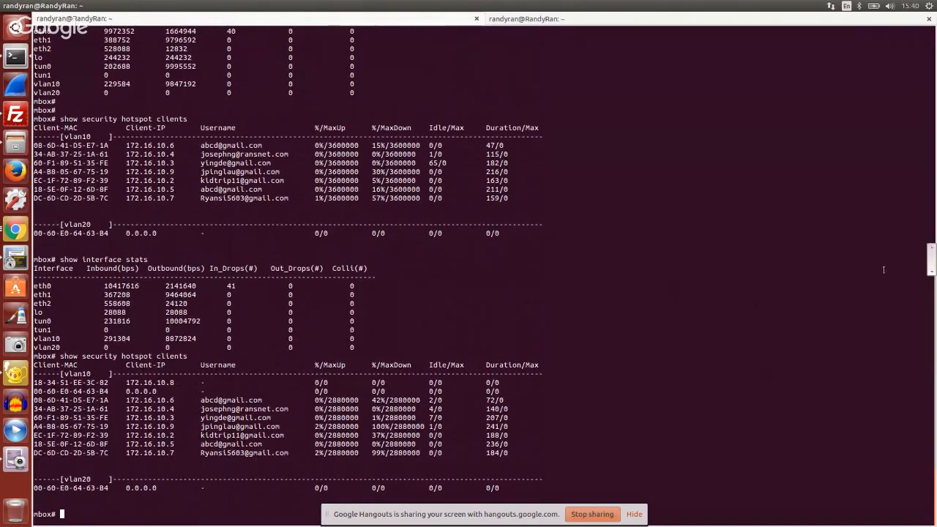
pyautogui.scroll(10, 579, 283)
pyautogui.scroll(15, 579, 283)
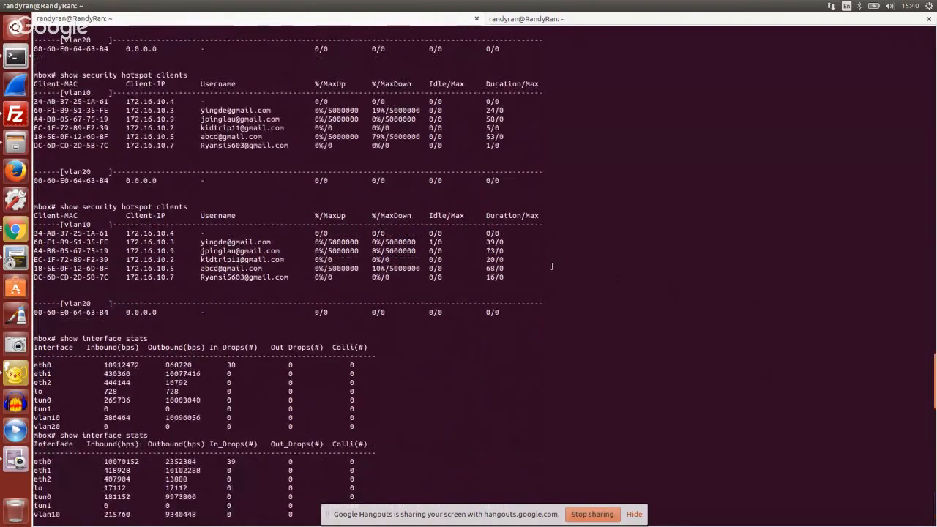
pyautogui.scroll(2, 530, 255)
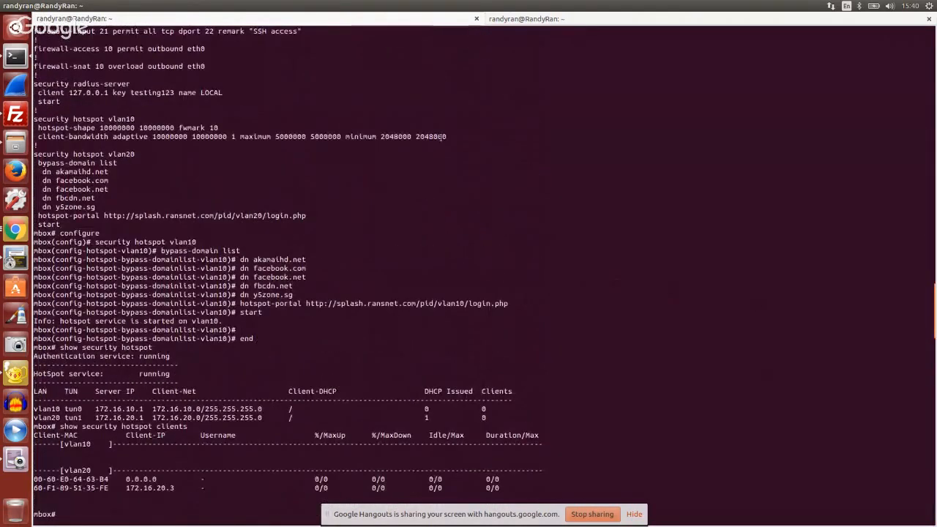
pyautogui.moveTo(444, 138)
pyautogui.mouseDown()
pyautogui.moveTo(390, 136)
pyautogui.moveTo(446, 134)
pyautogui.mouseUp()
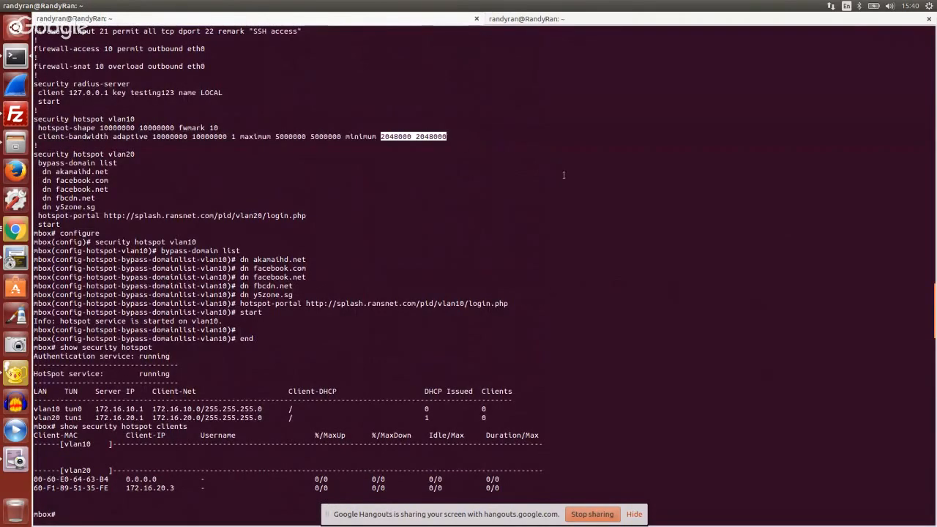
pyautogui.scroll(-10, 564, 175)
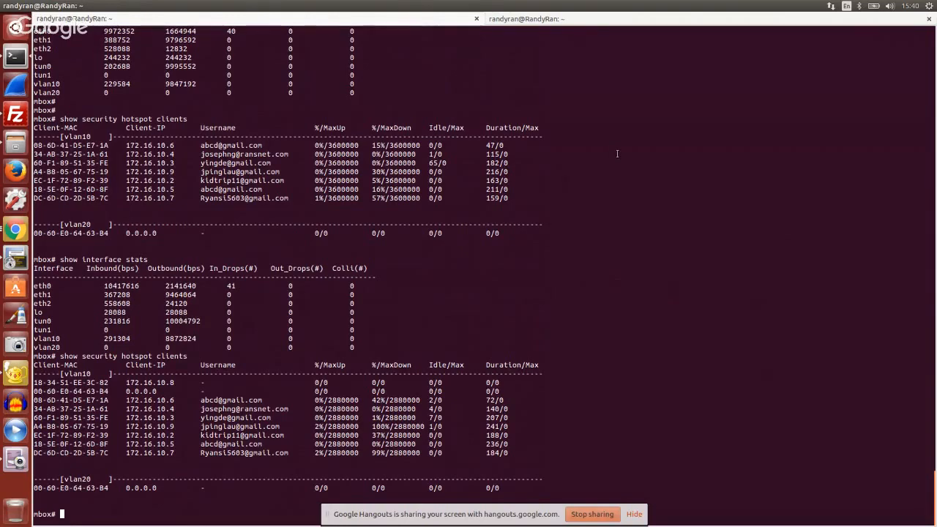
# Run "show security hotspot clients" four more times to monitor how the vlan10 limits and usage adapt
pyautogui.press('Up')
pyautogui.press('Return')
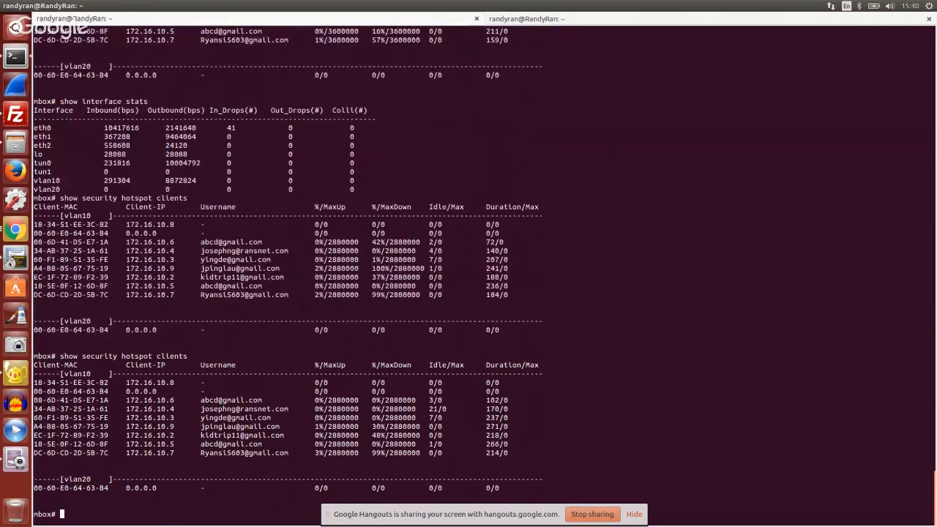
pyautogui.press('Up')
pyautogui.press('Return')
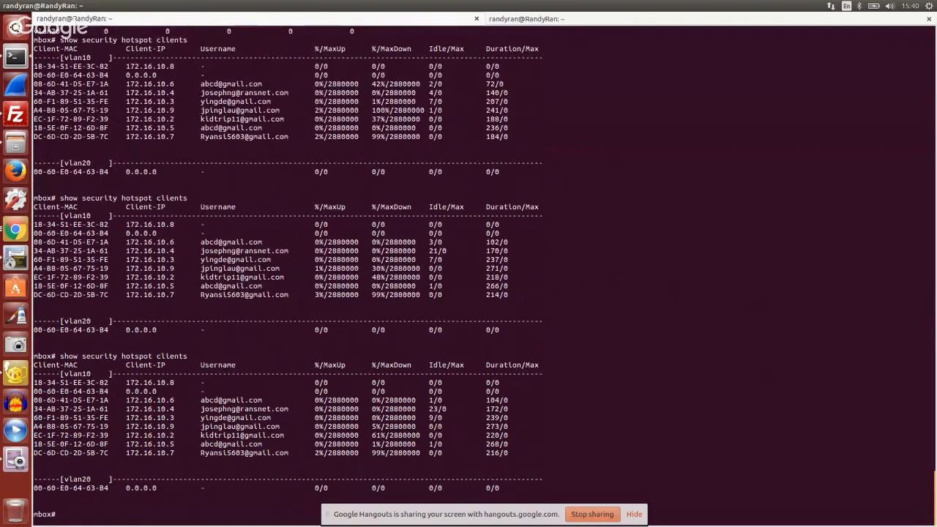
pyautogui.press('Up')
pyautogui.press('Return')
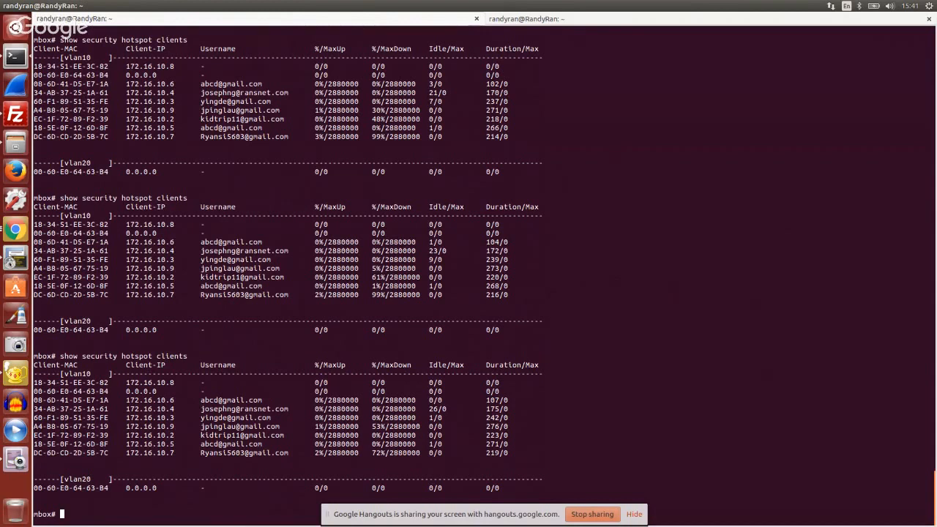
pyautogui.press('Return')
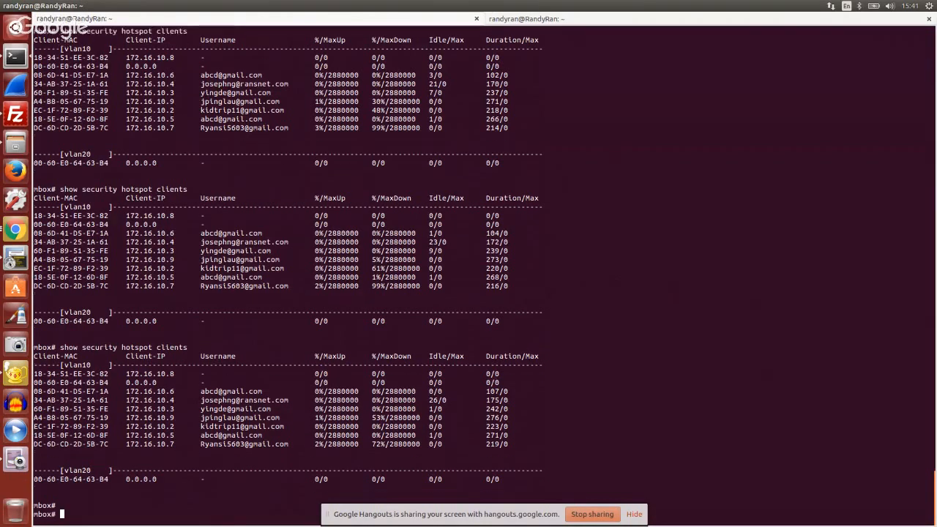
pyautogui.press('Up')
pyautogui.press('Return')
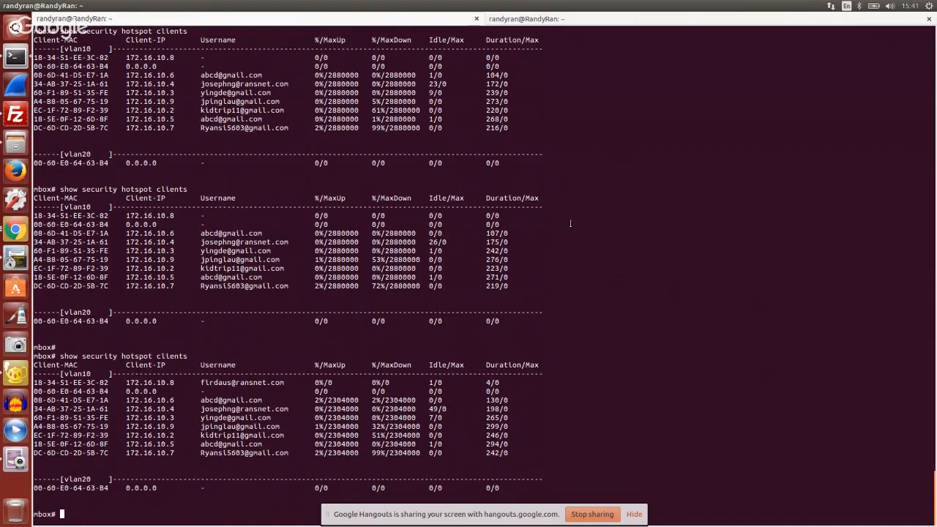
# Poll the vlan10 clients' bandwidth limits and usage by running "show security hotspot clients" four times in succession
pyautogui.press('Return')
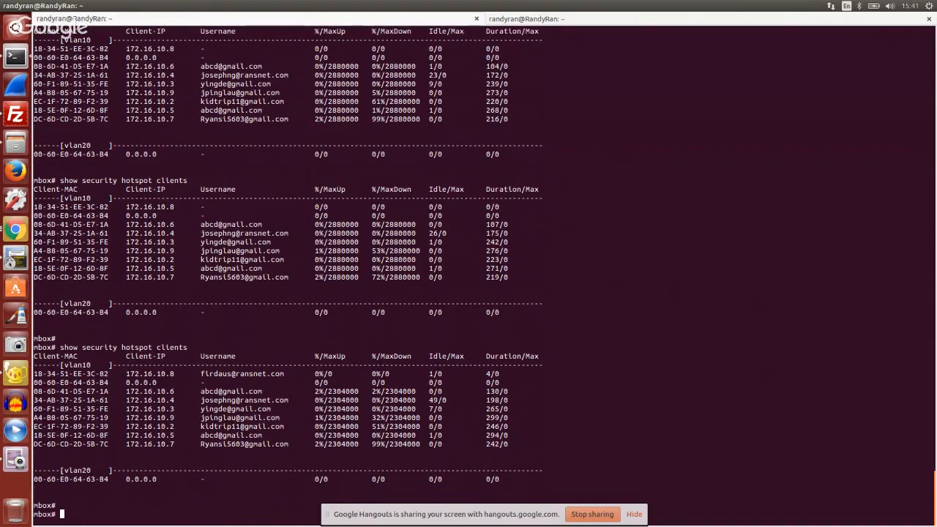
pyautogui.press('Up')
pyautogui.press('Return')
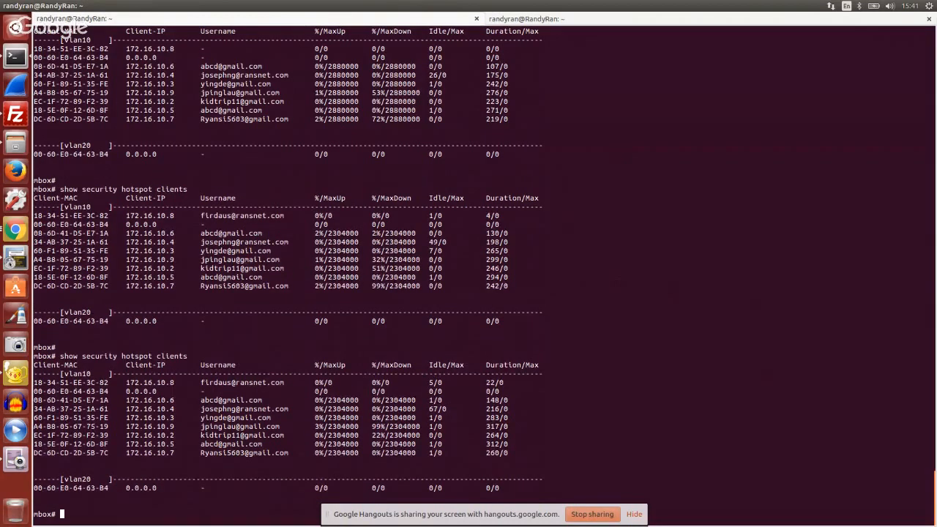
pyautogui.press('Up')
pyautogui.press('Return')
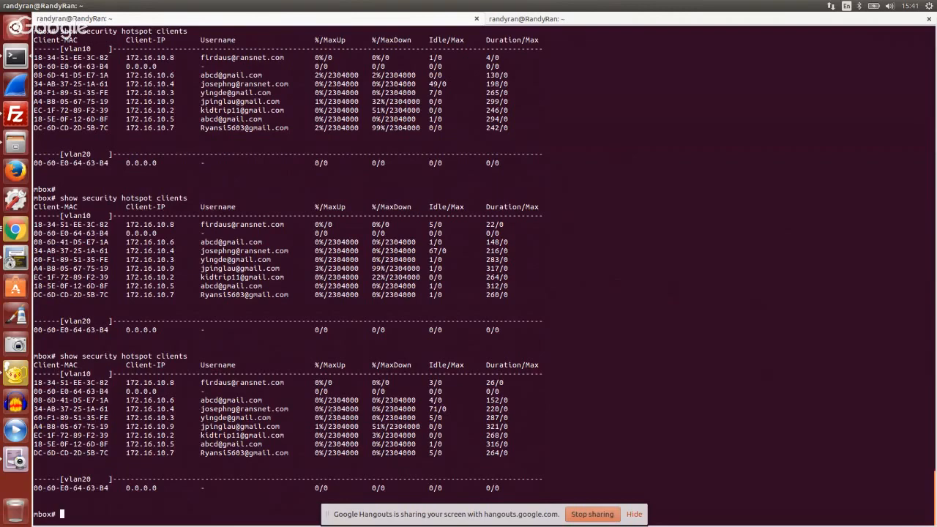
pyautogui.moveTo(328, 409); pyautogui.dragTo(350, 408)
pyautogui.press('Up')
pyautogui.press('Return')
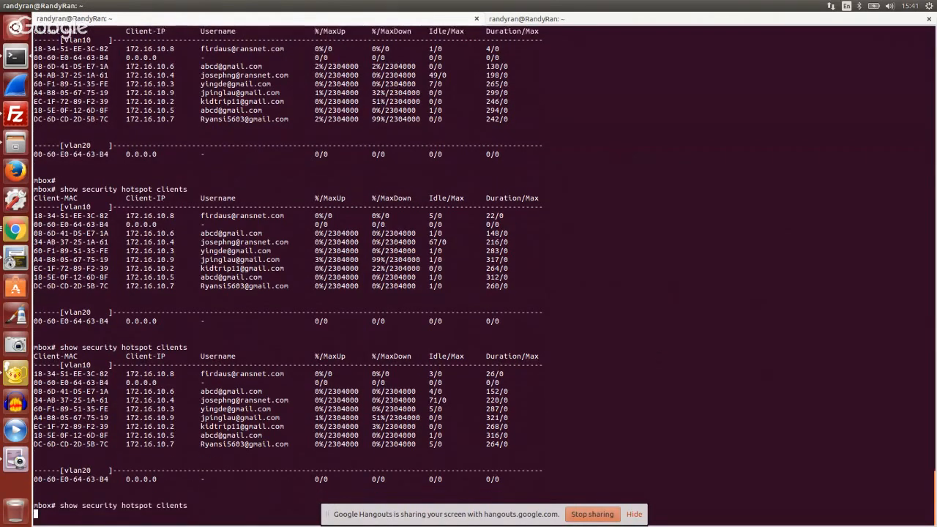
pyautogui.press('Up')
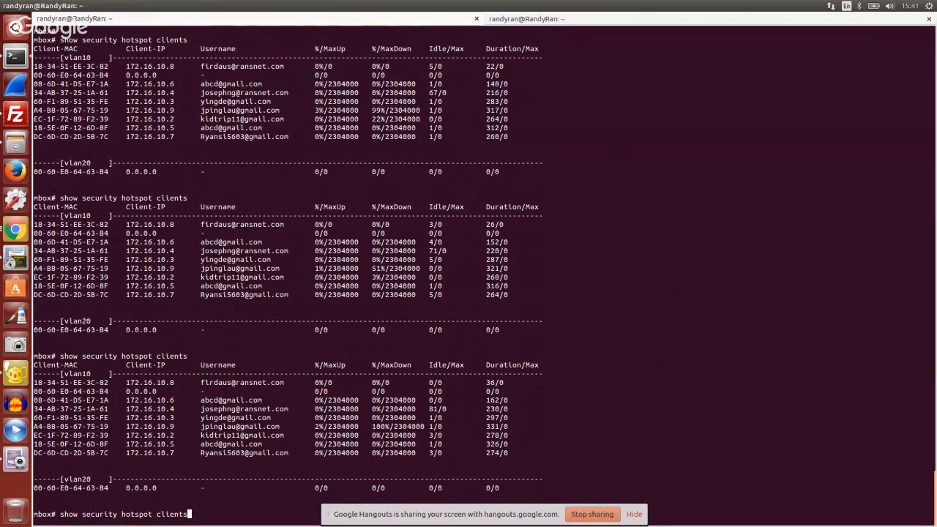
pyautogui.press('Return')
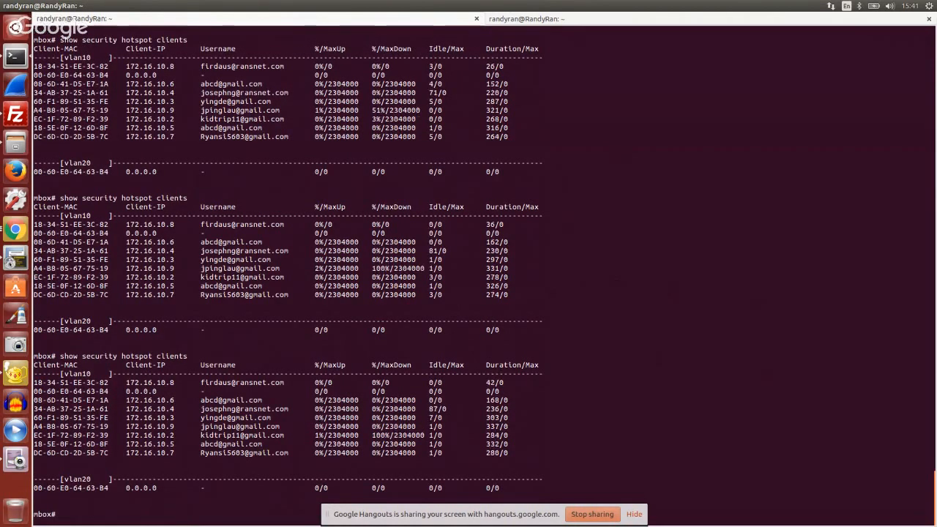
# Check the traffic with "show interface stats" both before and after one "show security hotspot clients" listing
pyautogui.press('Up')
pyautogui.press('Up')
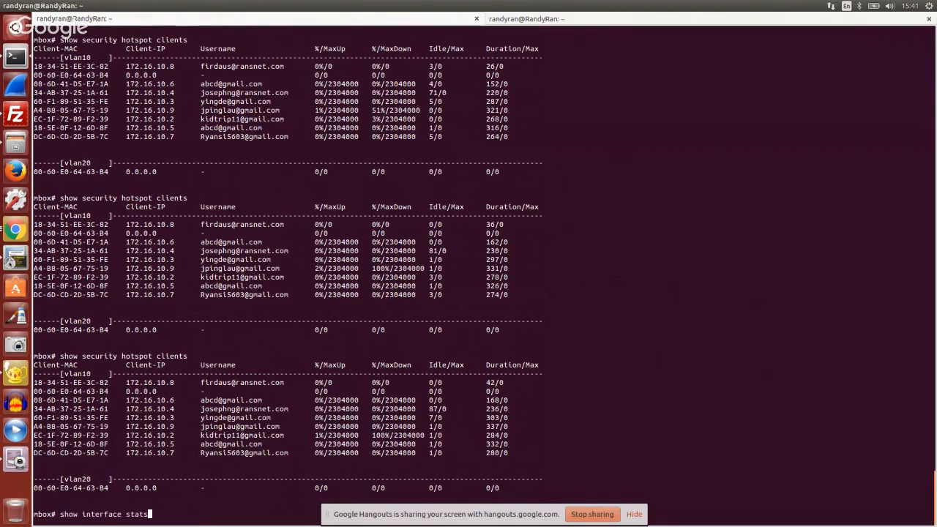
pyautogui.press('Return')
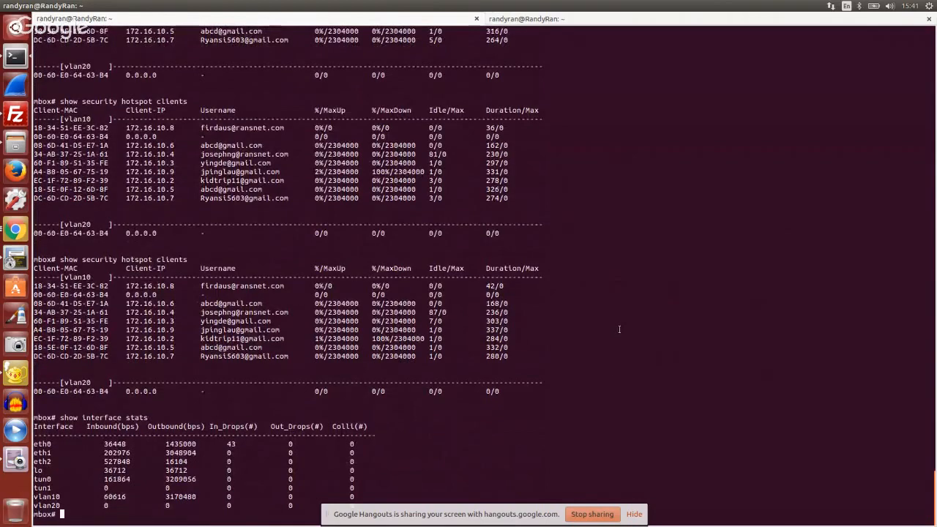
pyautogui.press('Up')
pyautogui.press('Up')
pyautogui.press('Return')
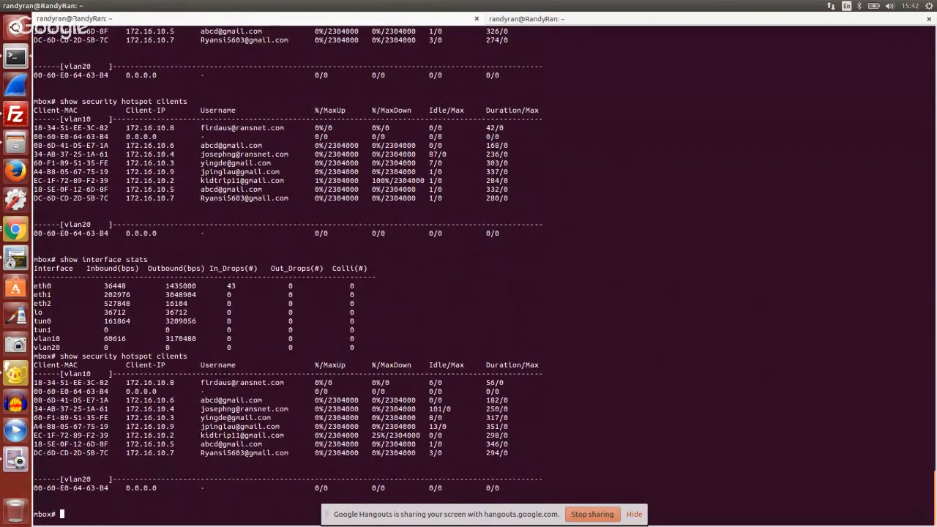
pyautogui.press('Up')
pyautogui.press('Up')
pyautogui.press('Return')
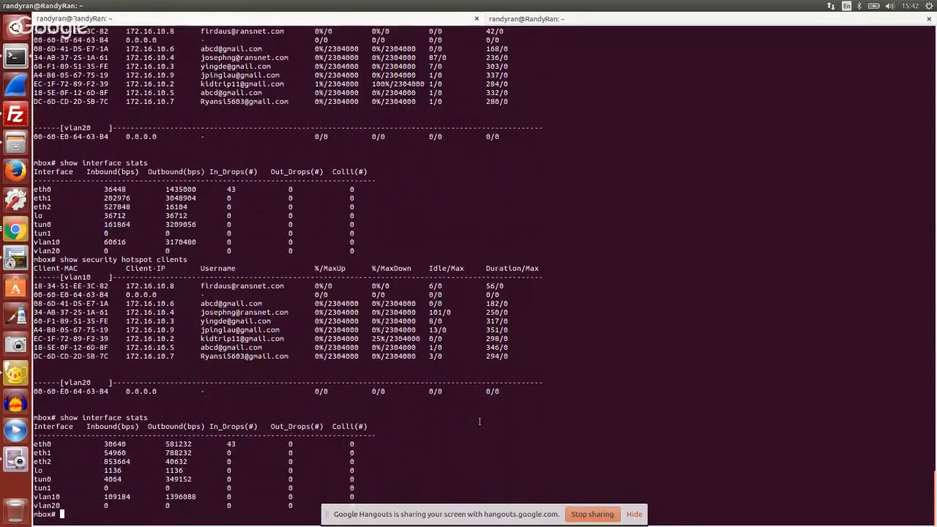
# Run "show security hotspot clients" and highlight one vlan10 client's %/MaxUp value in the previous listing and one in the new listing for comparison
pyautogui.press('Up')
pyautogui.press('Up')
pyautogui.press('Return')
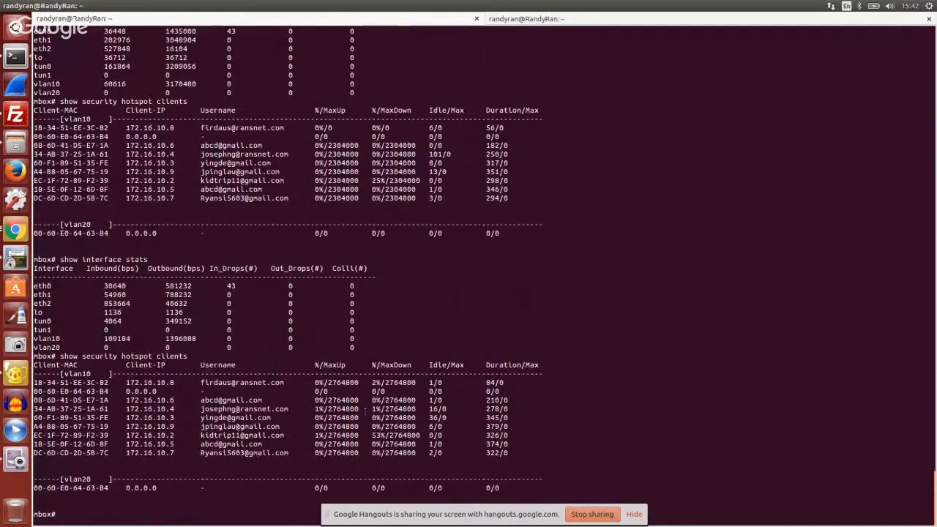
pyautogui.doubleClick(340, 163)
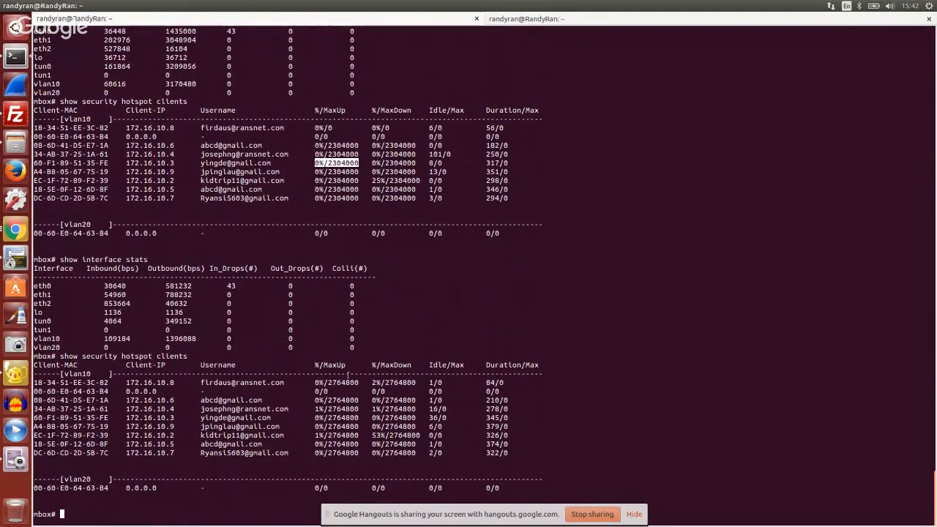
pyautogui.doubleClick(355, 401)
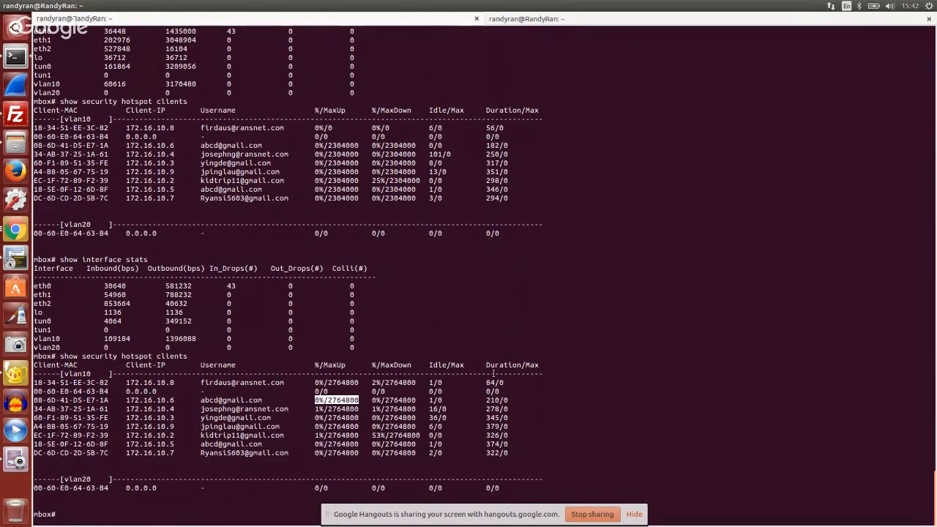
# Run "show interface stats" followed by "show security hotspot clients" to compare vlan10 traffic with the per-client limits
pyautogui.press('Up')
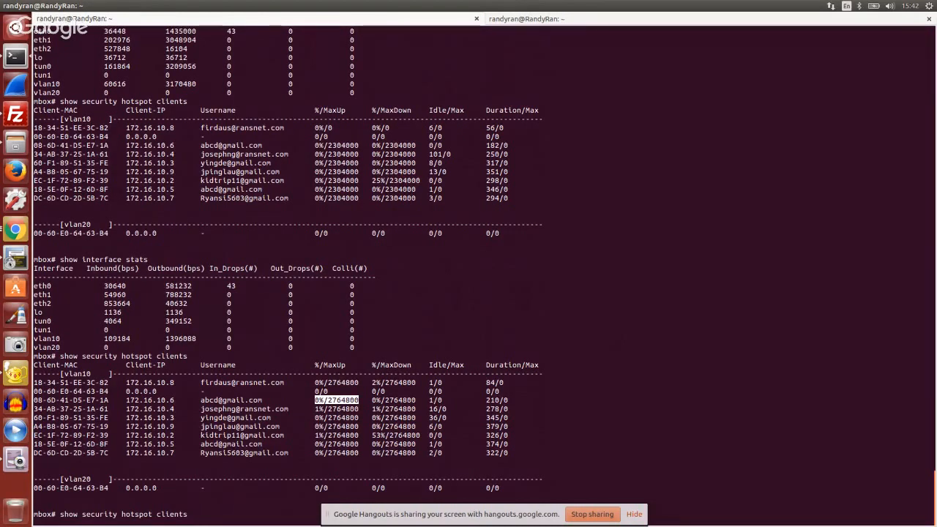
pyautogui.press('Up')
pyautogui.press('Return')
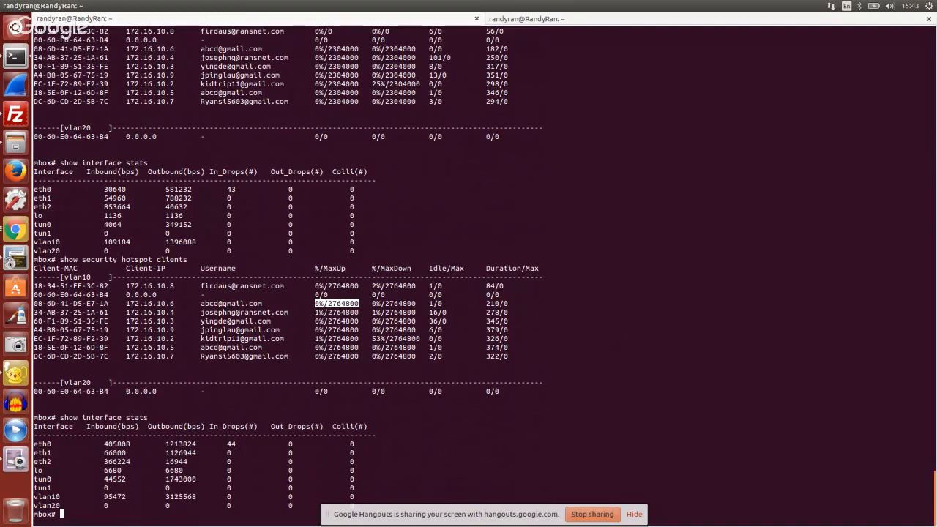
pyautogui.press('Up')
pyautogui.press('Up')
pyautogui.press('Return')
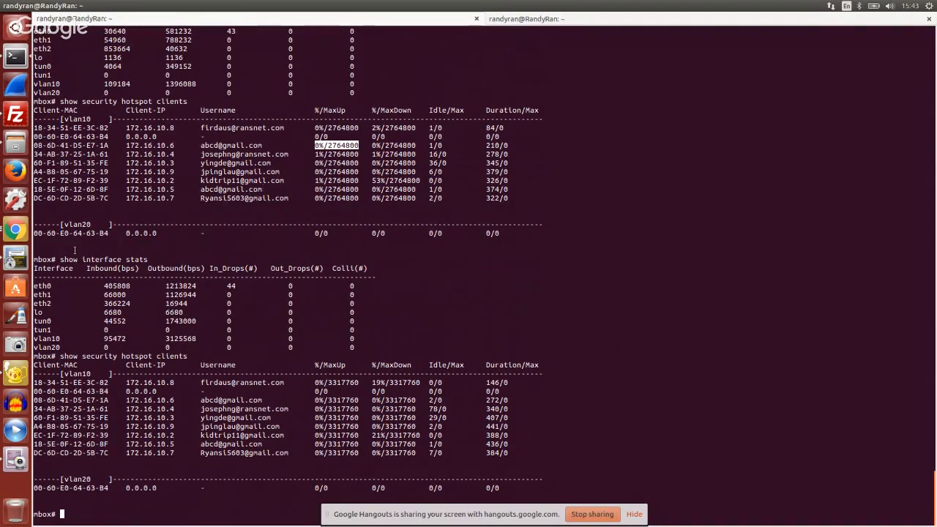
# Switch to the Chrome browser window and show the dynamic/adaptive QoS documentation with the Adaptive User Bandwidth Control (AUBC) section
pyautogui.click(18, 231)
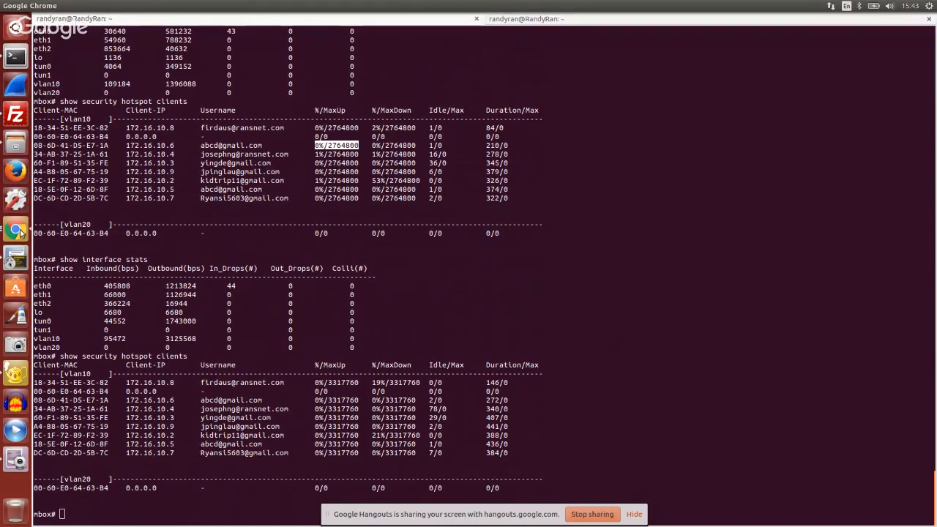
pyautogui.hotkey('alt', 'Tab')
pyautogui.press('Tab')
pyautogui.press('Tab')
pyautogui.press('Tab')
pyautogui.press('Tab')
pyautogui.press('Tab')
pyautogui.press('Tab')
pyautogui.press('Tab')
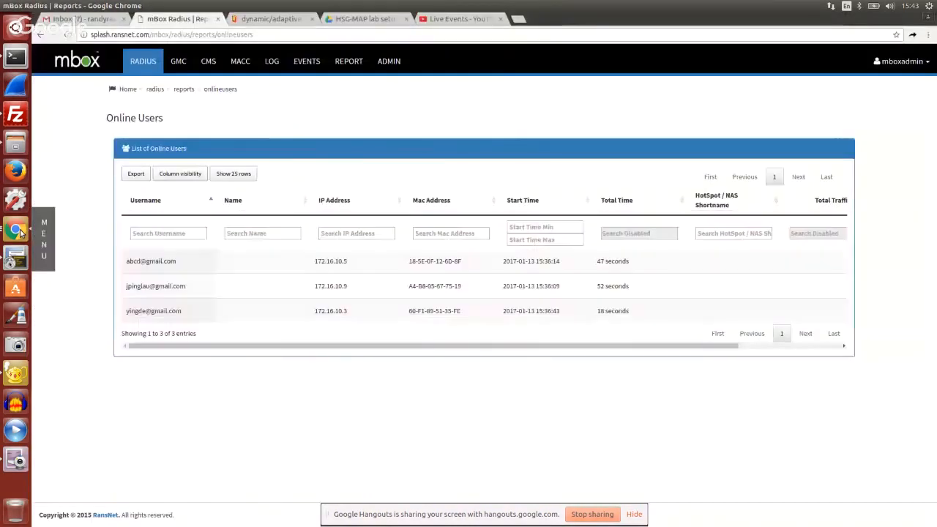
pyautogui.click(272, 19)
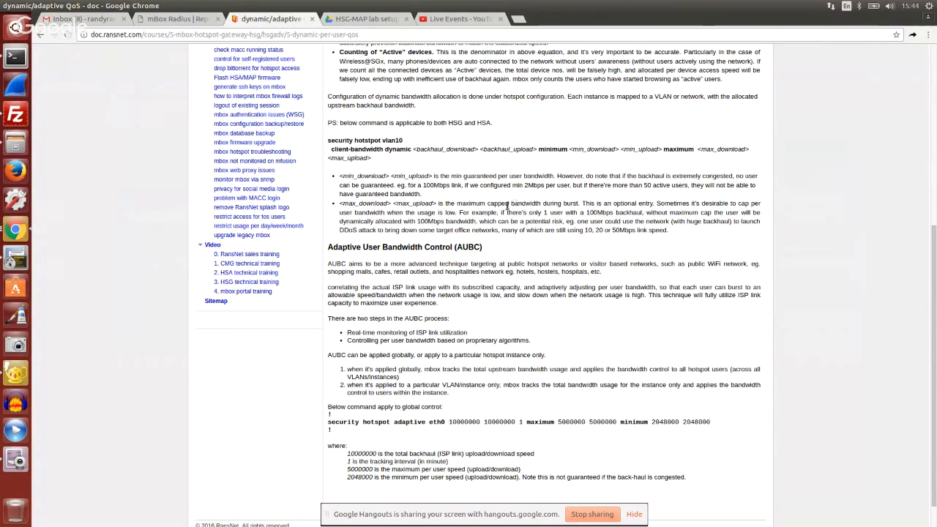
# Bring up the overview of the open Chrome windows
pyautogui.click(16, 229)
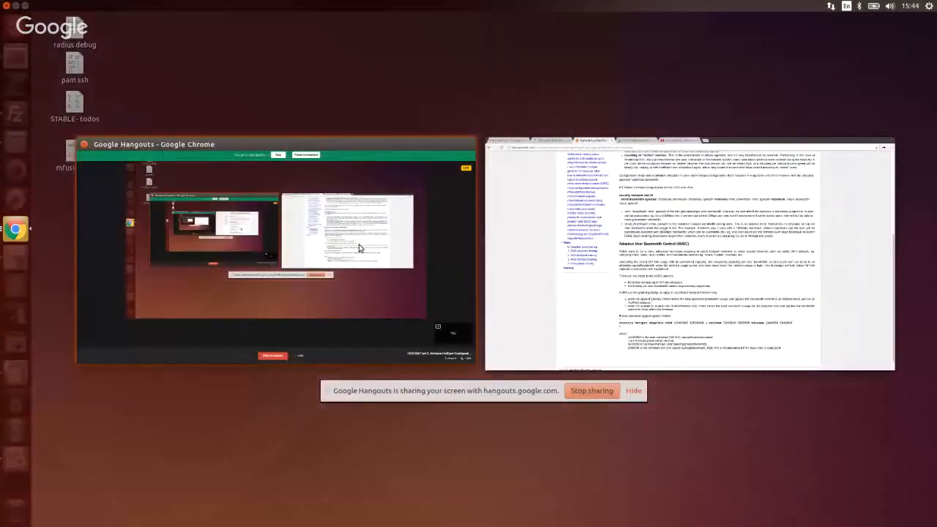